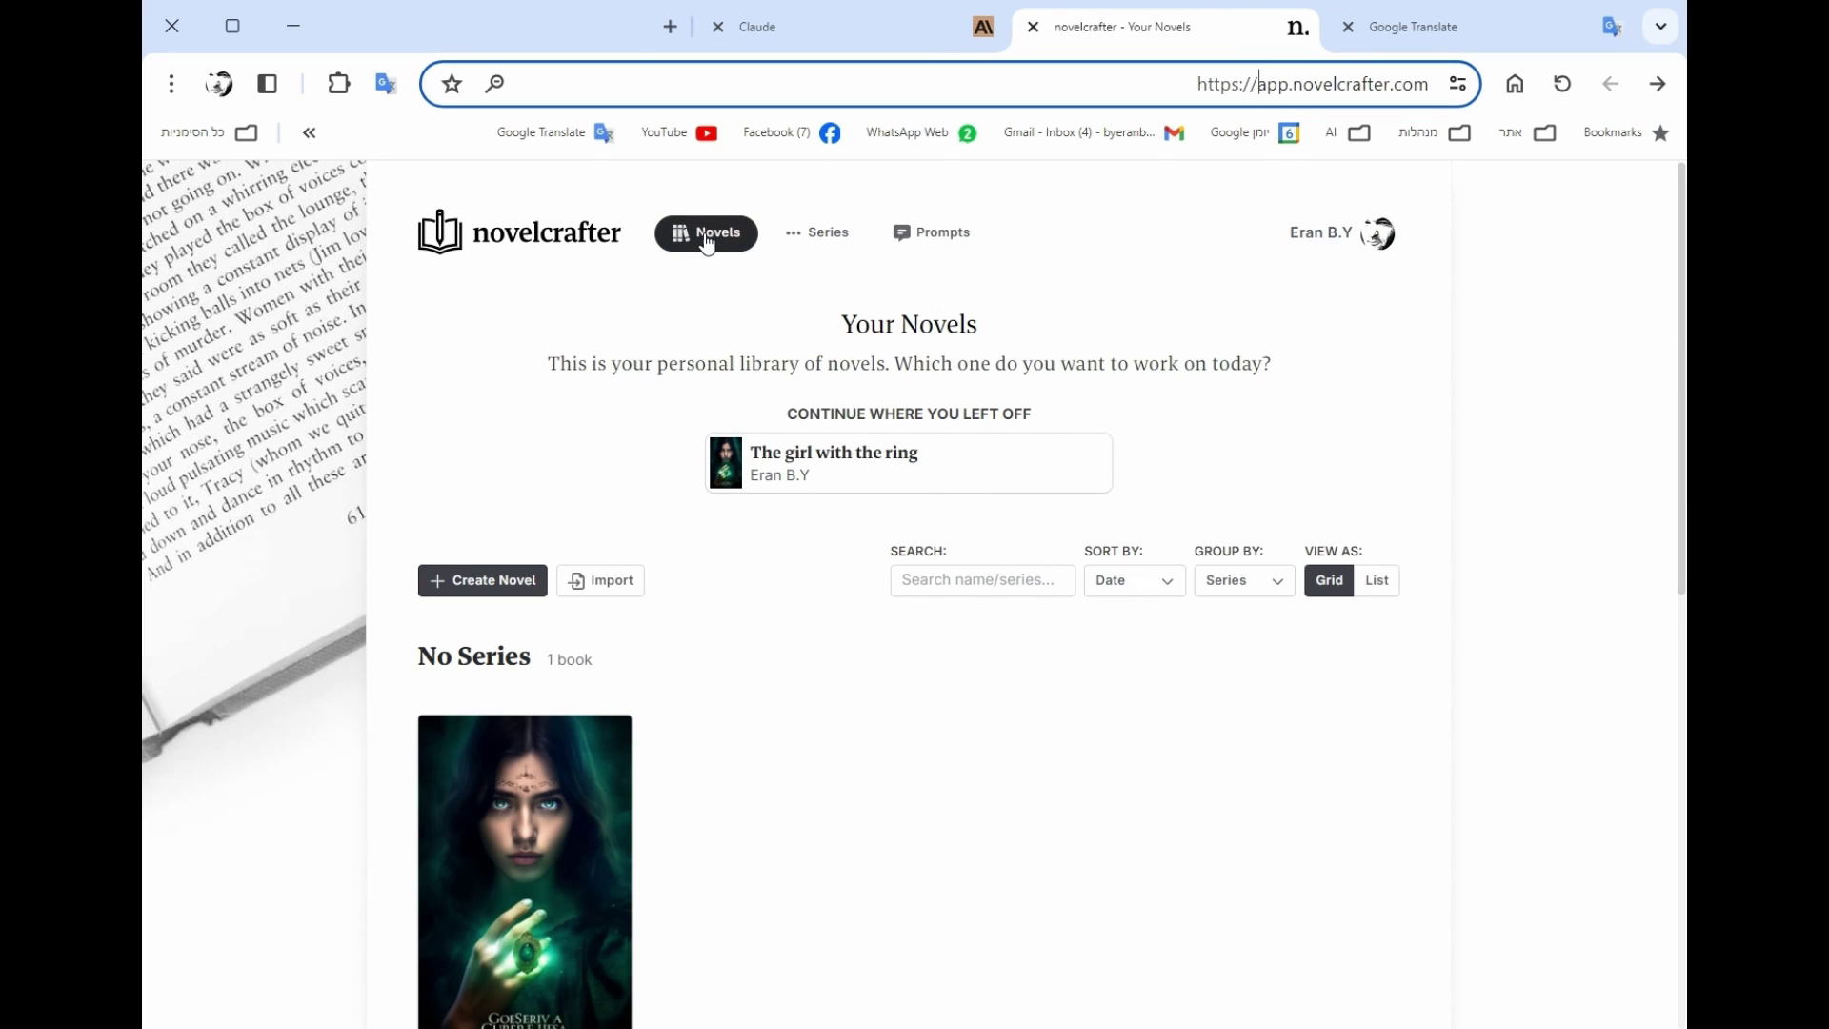
Review the connected AI vendors in the account settings, then close the settings
scroll(681, 551, "down", 5)
scroll(680, 545, "up", 5)
left_click(1345, 238)
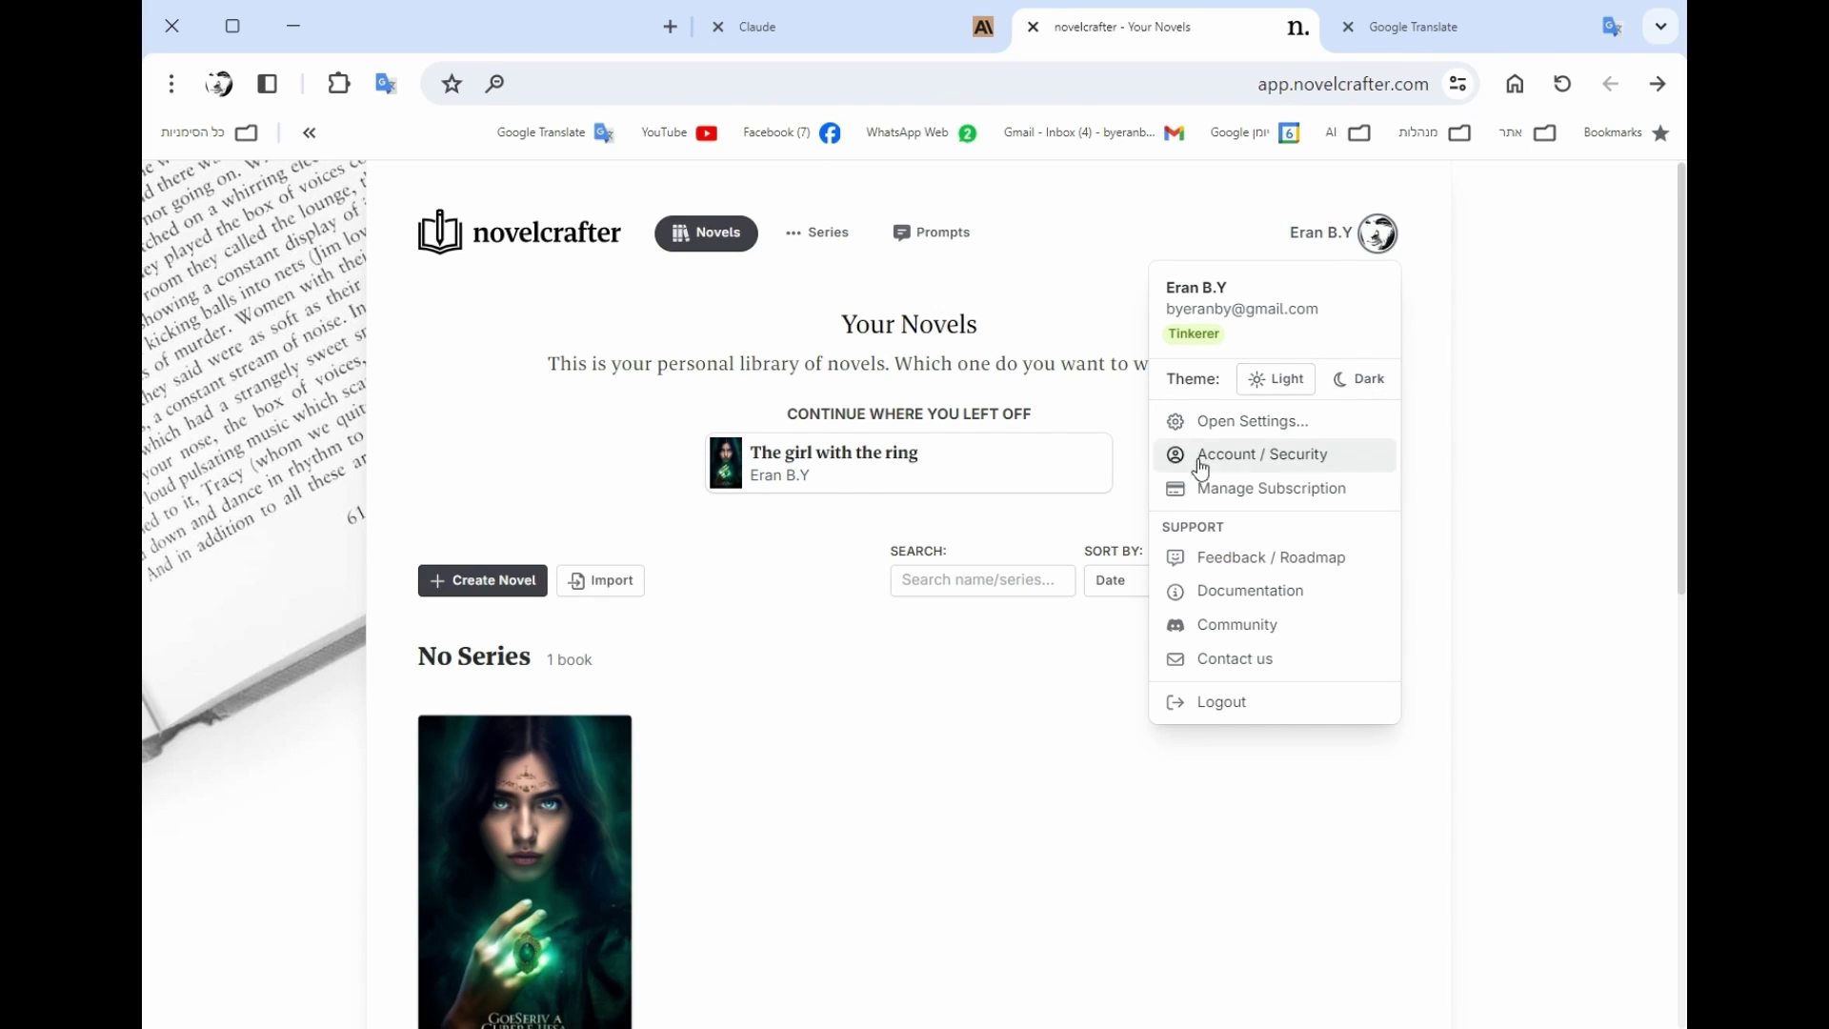
left_click(1238, 424)
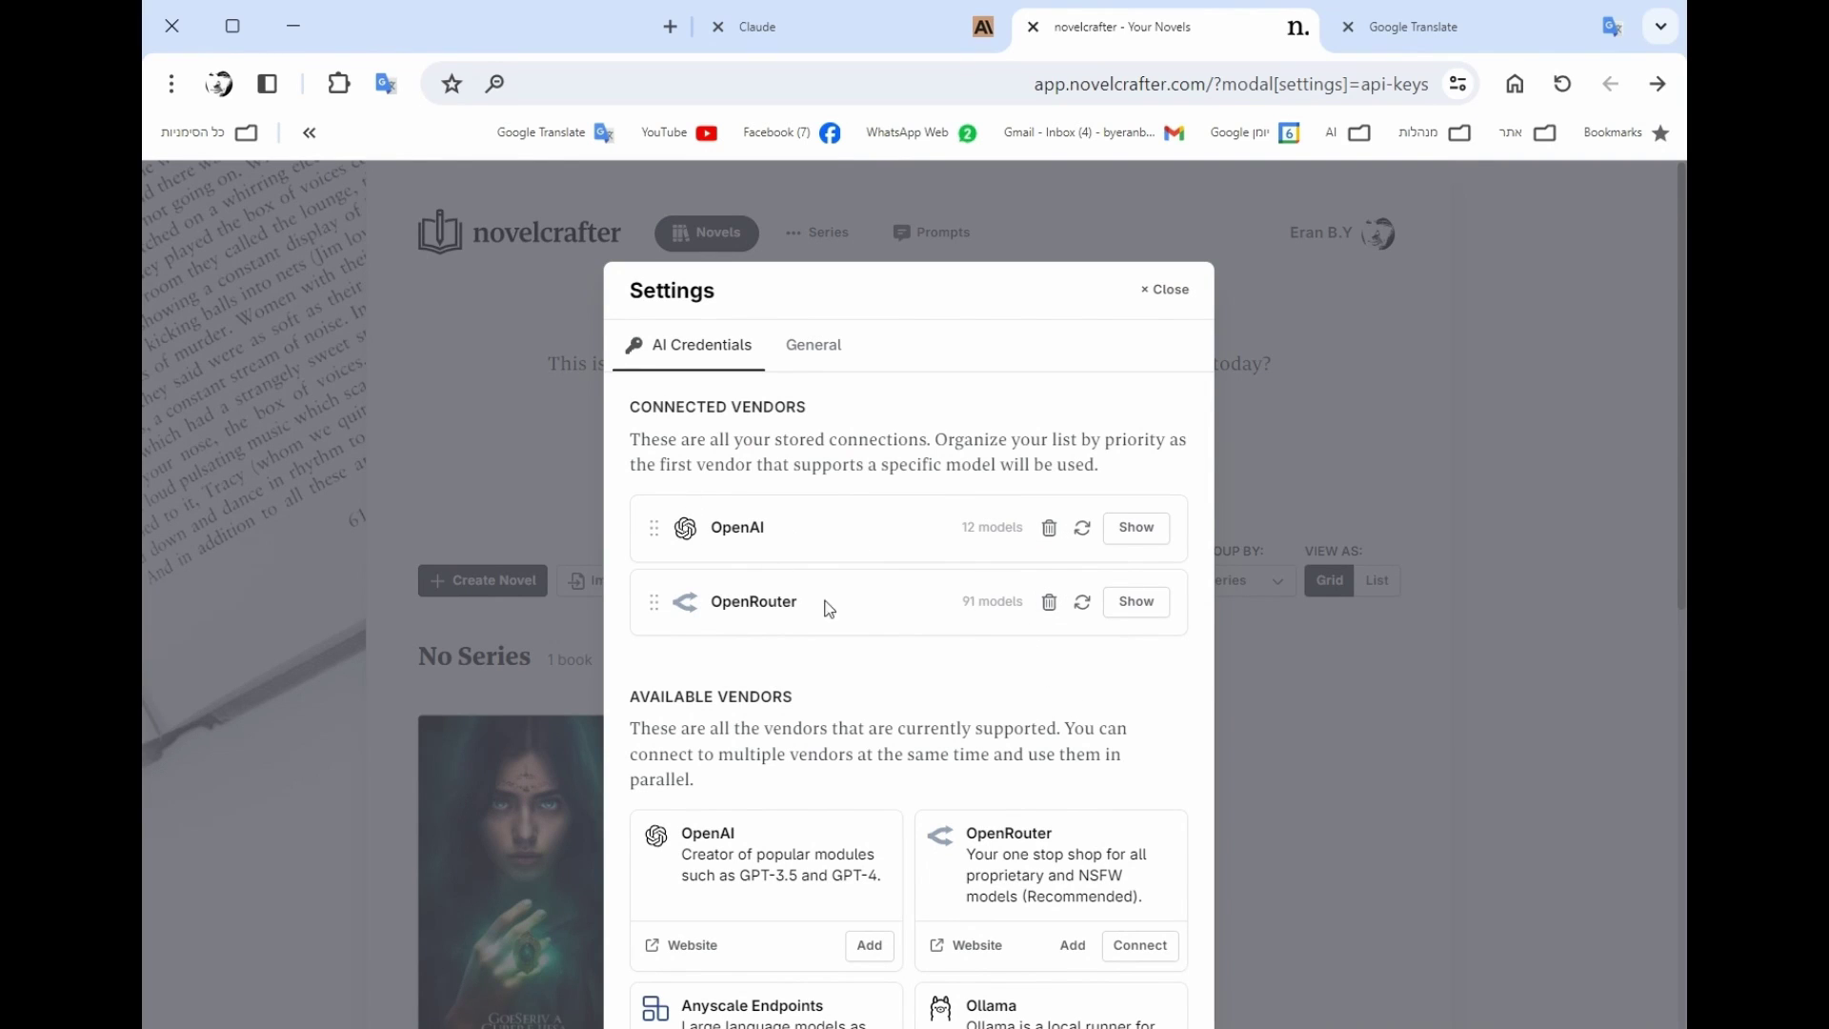
left_click(1175, 297)
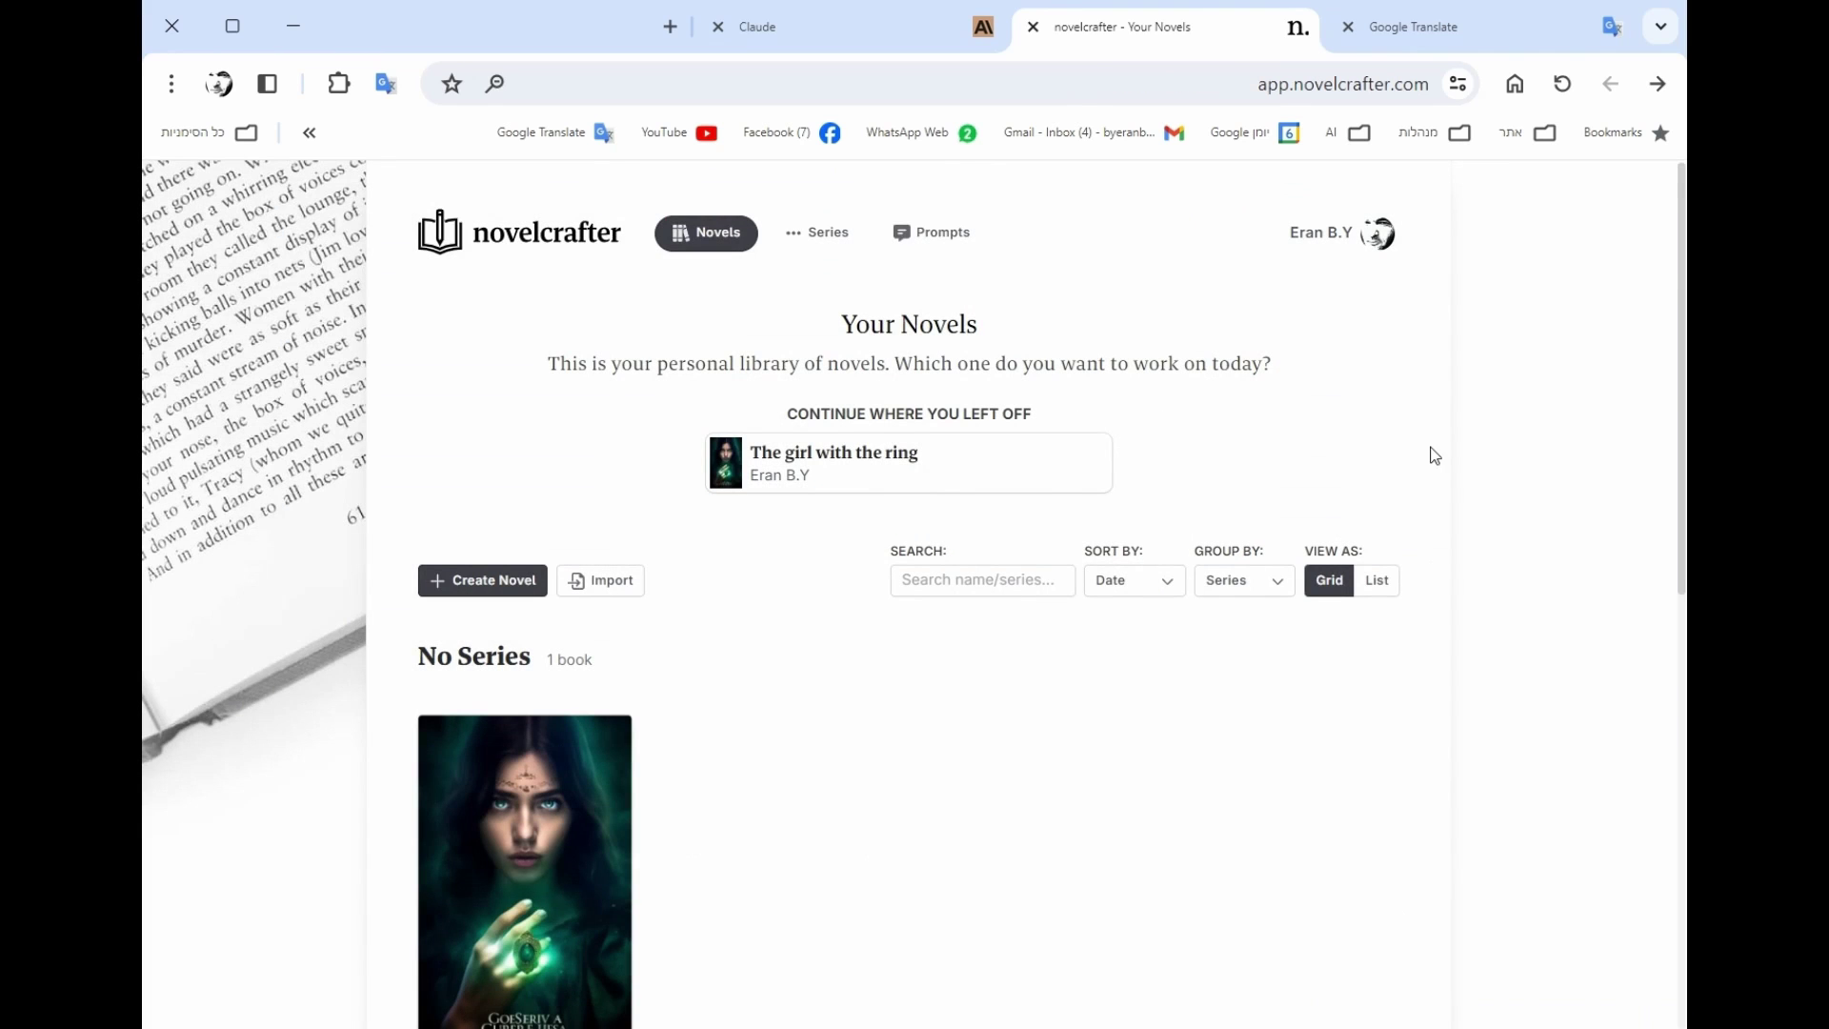
Open the novel "The girl with the ring" and review its metadata and cover settings
scroll(735, 643, "down", 3)
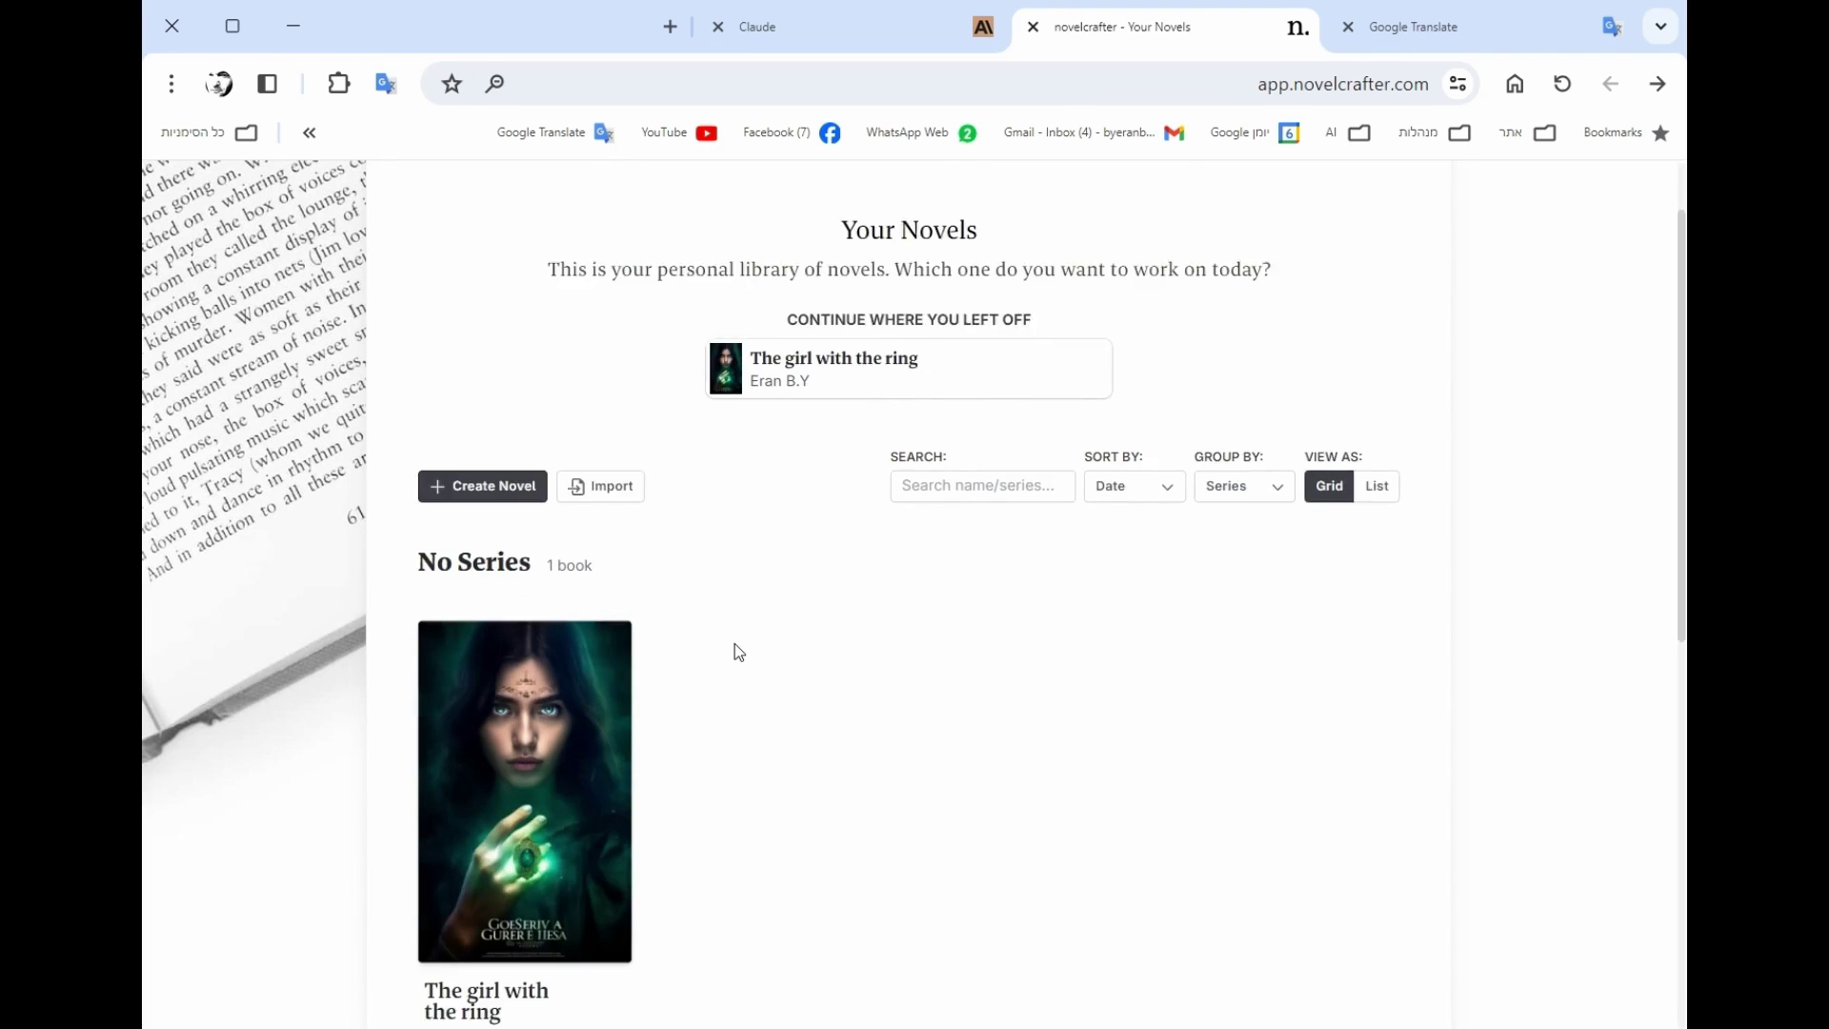
scroll(735, 630, "up", 3)
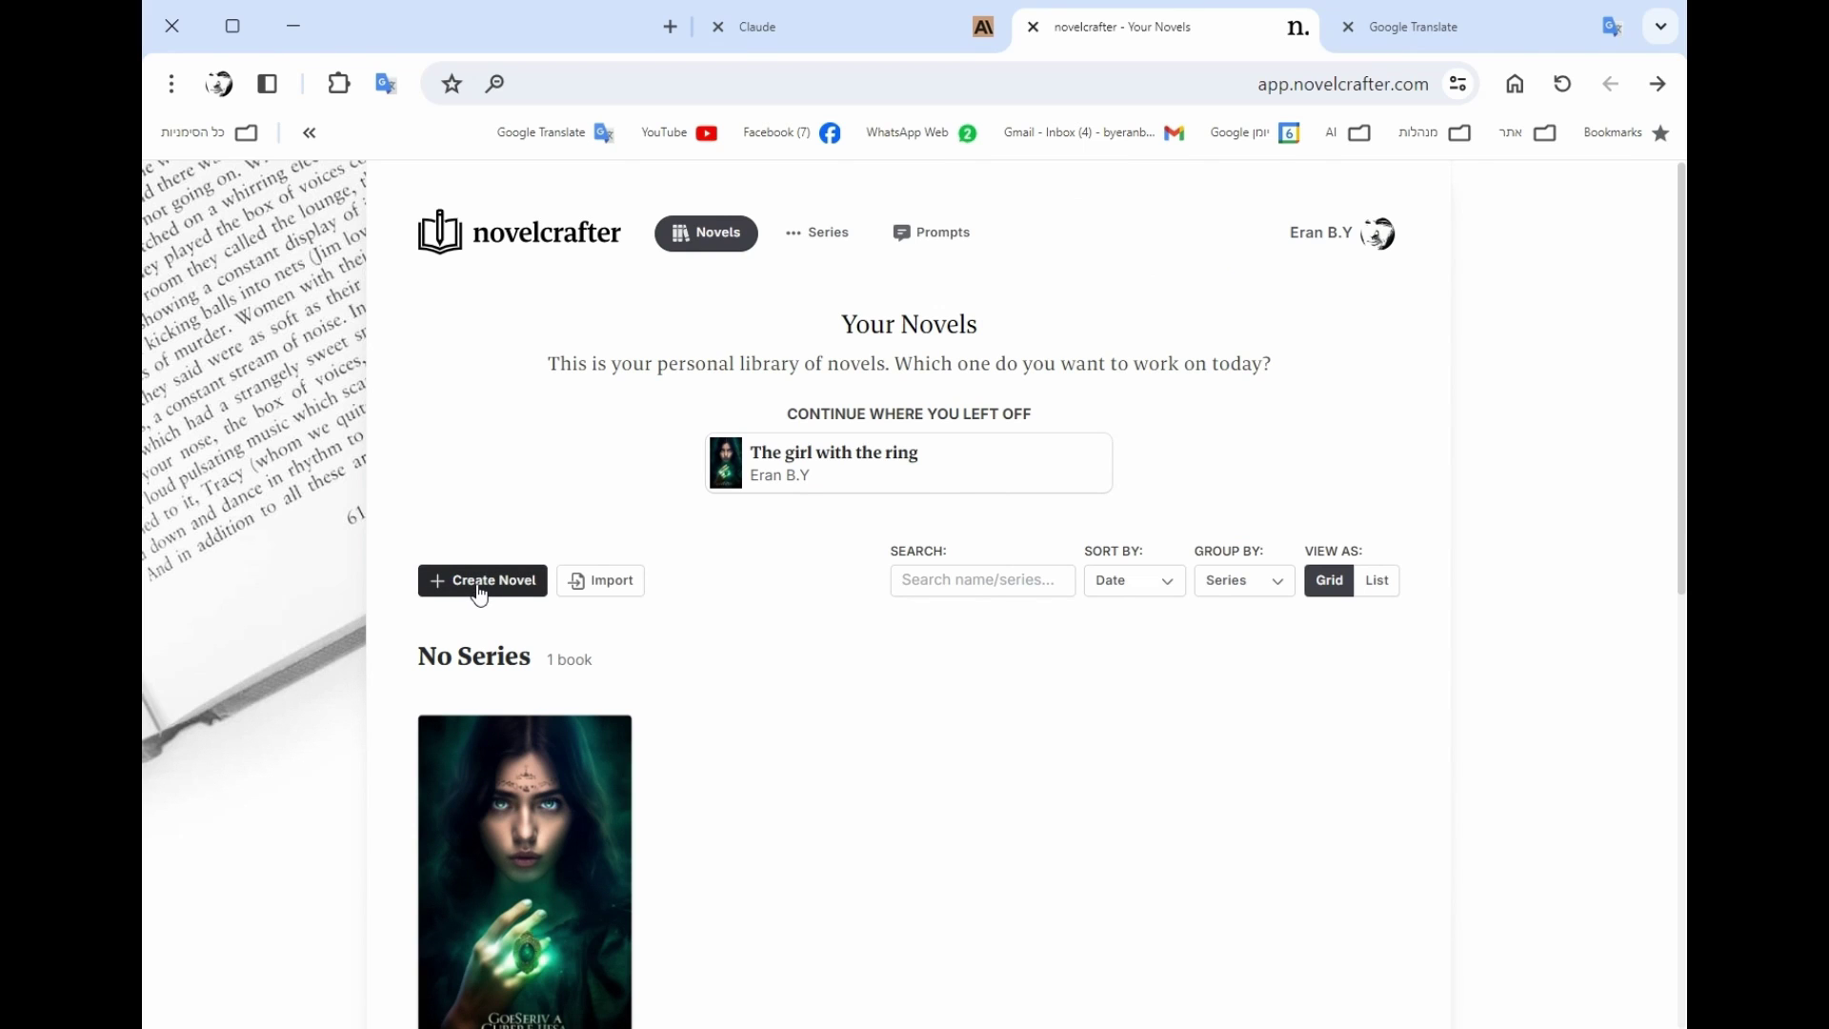
scroll(556, 584, "down", 3)
left_click(555, 583)
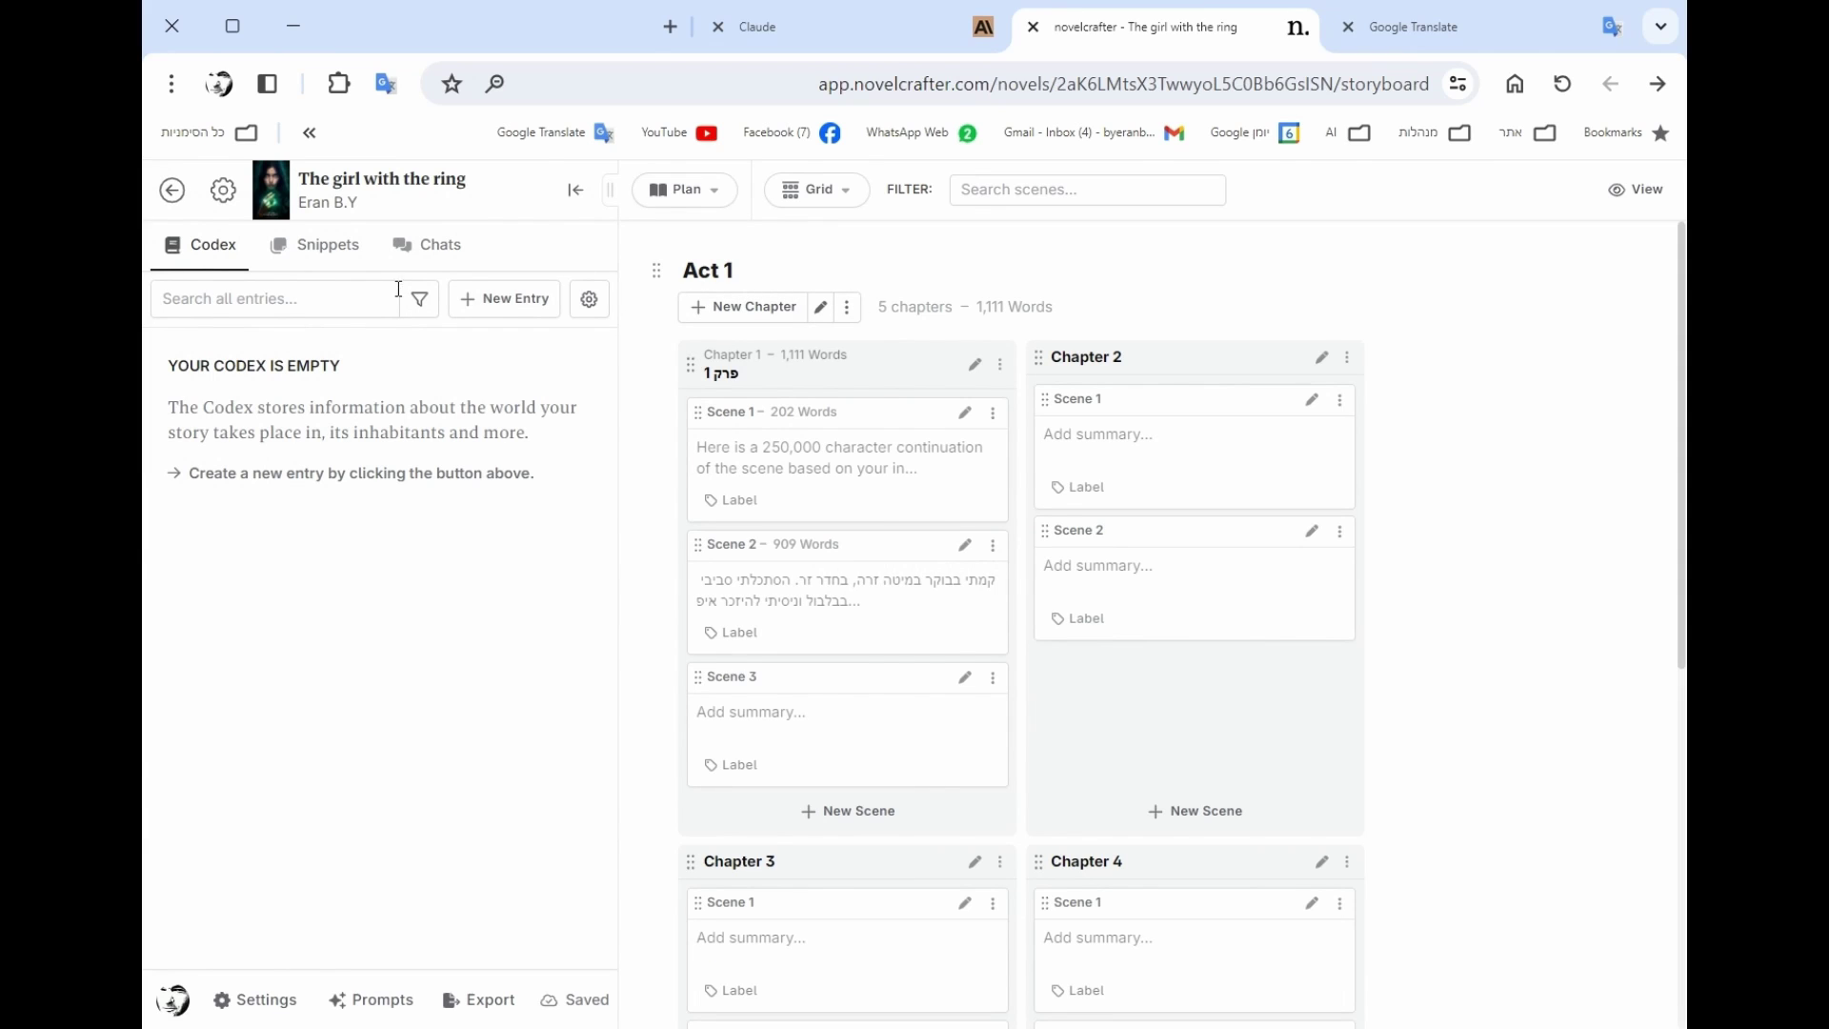
left_click(356, 197)
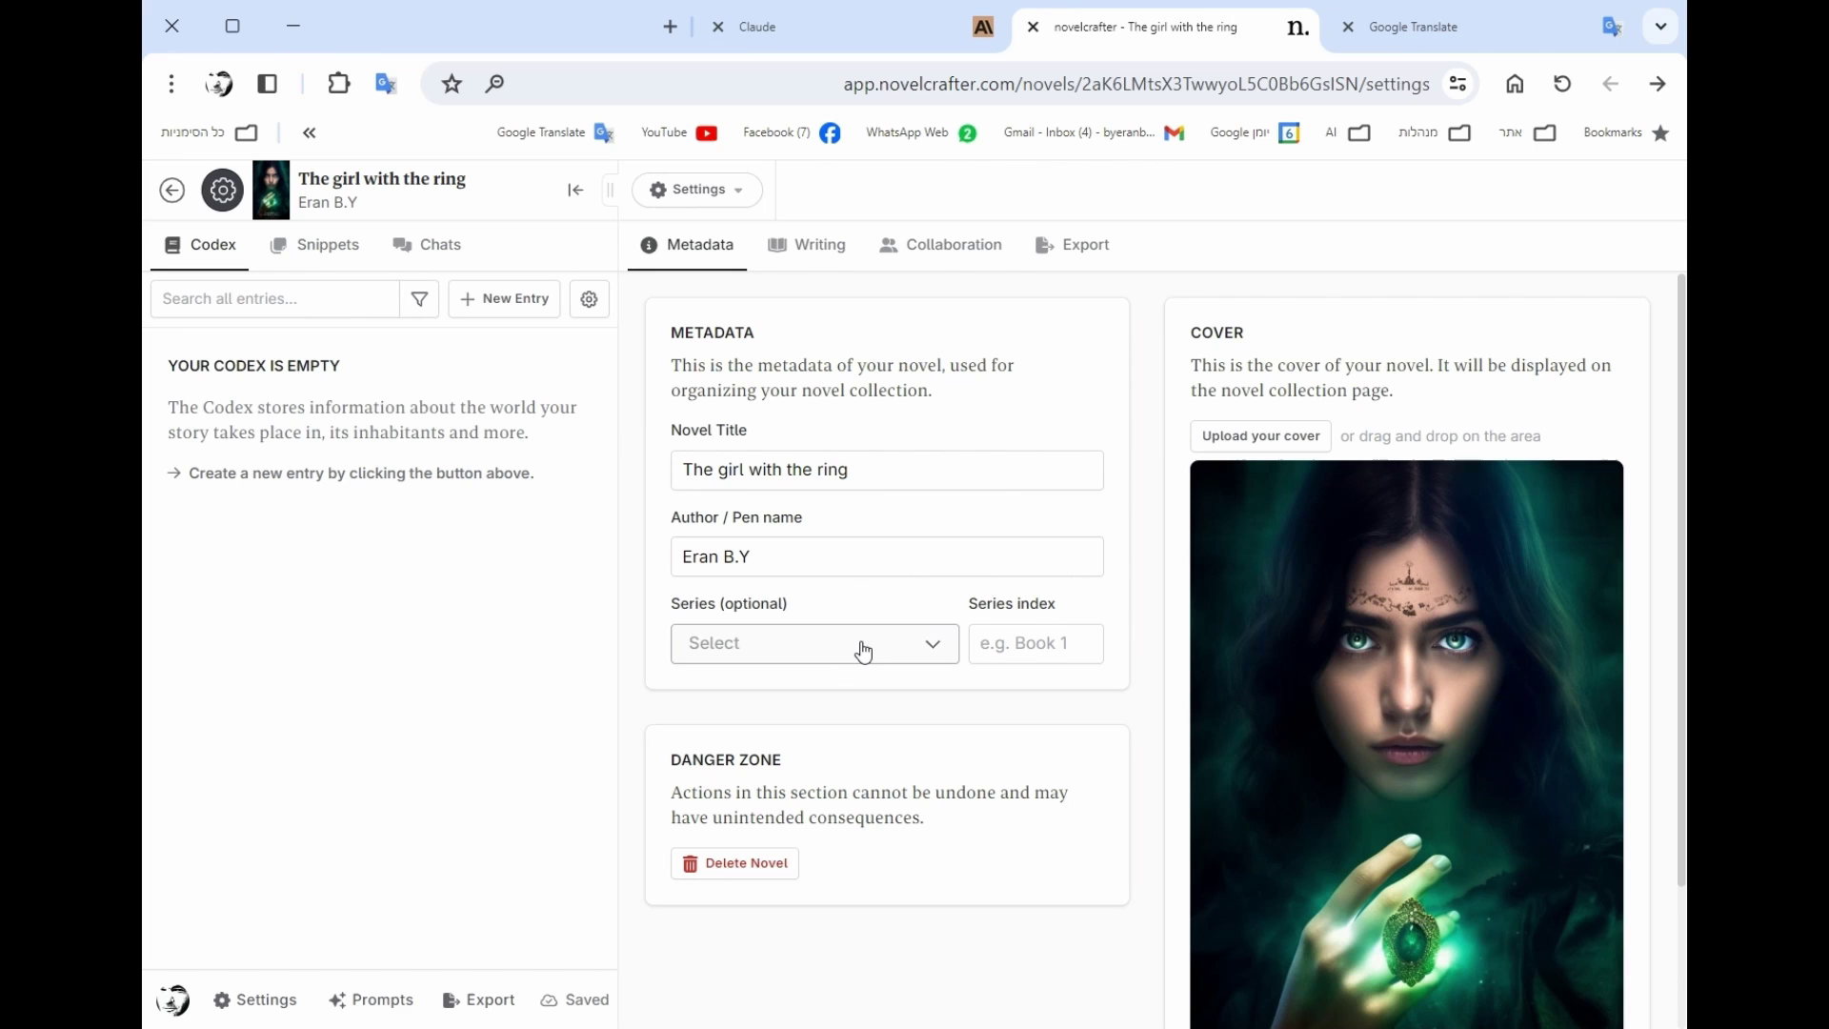
scroll(1393, 709, "down", 2)
scroll(1393, 710, "up", 2)
Review the novel's writing settings and the languages available for its prose, keeping the current language
left_click(824, 257)
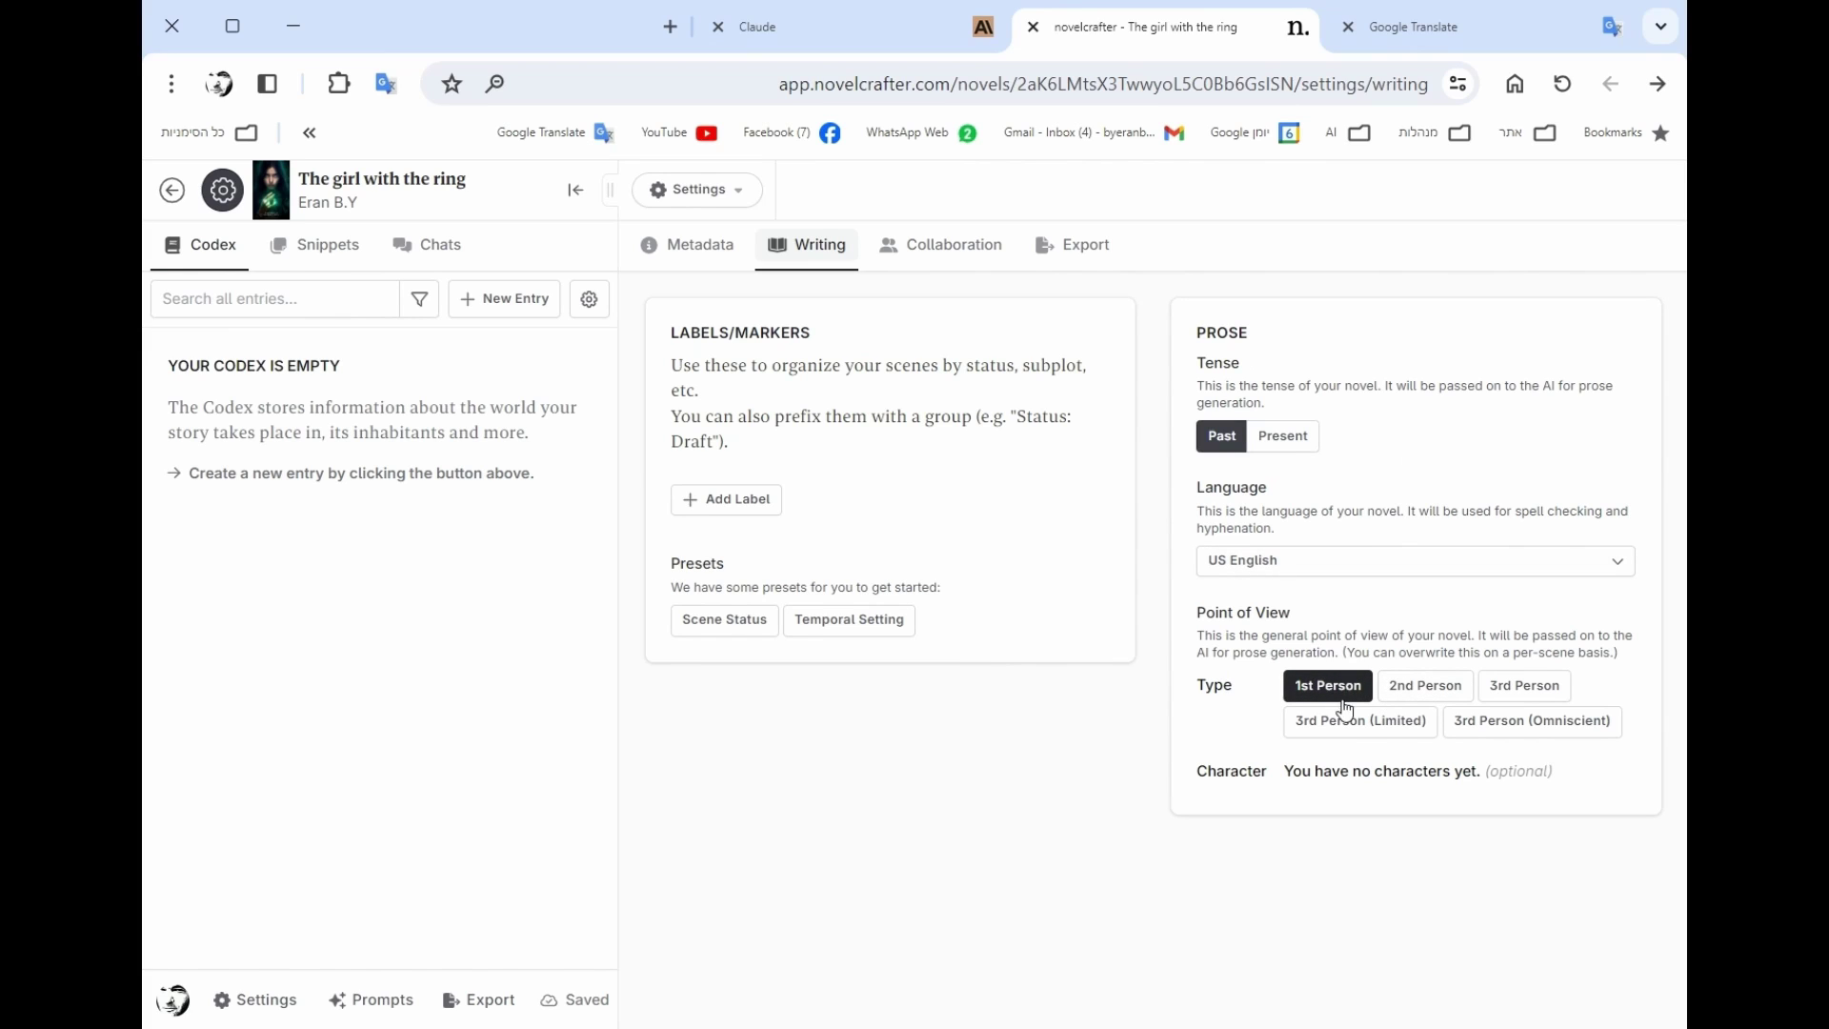
left_click(1341, 570)
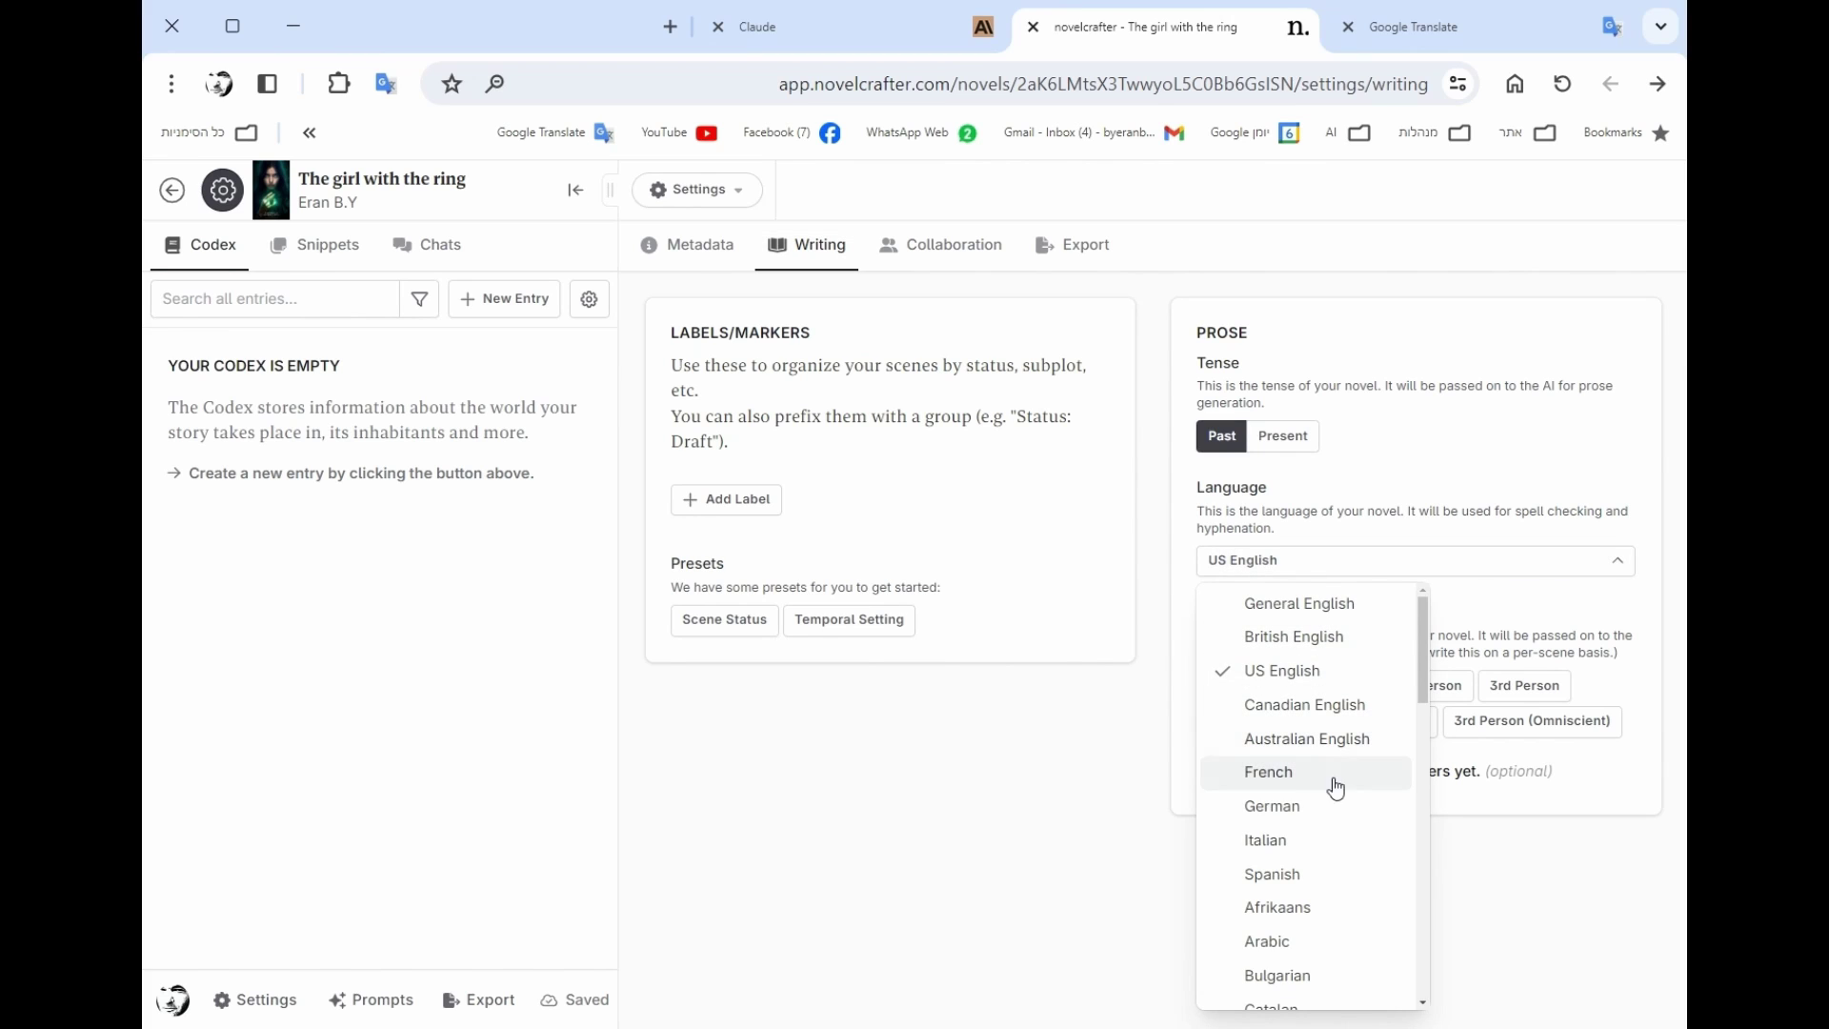
left_click(1357, 562)
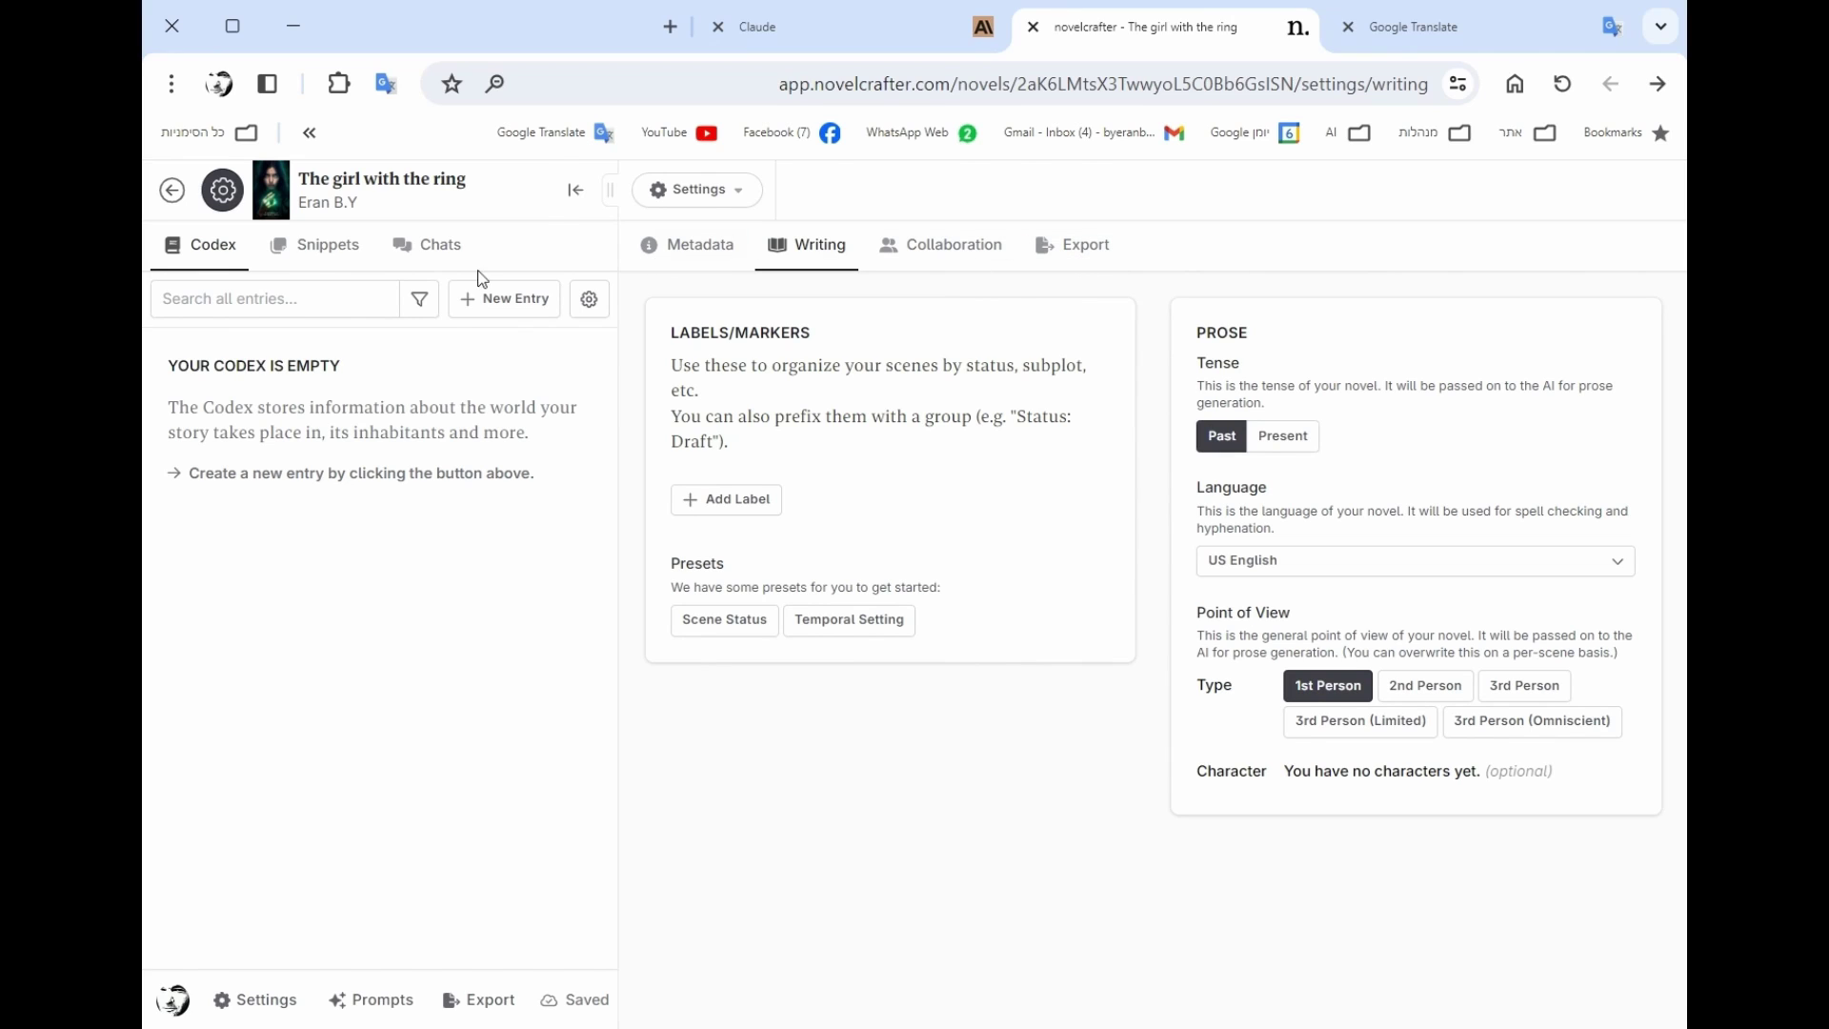
Return to the library and open the novel "Seven years" from The Bible Love Stories series
left_click(358, 200)
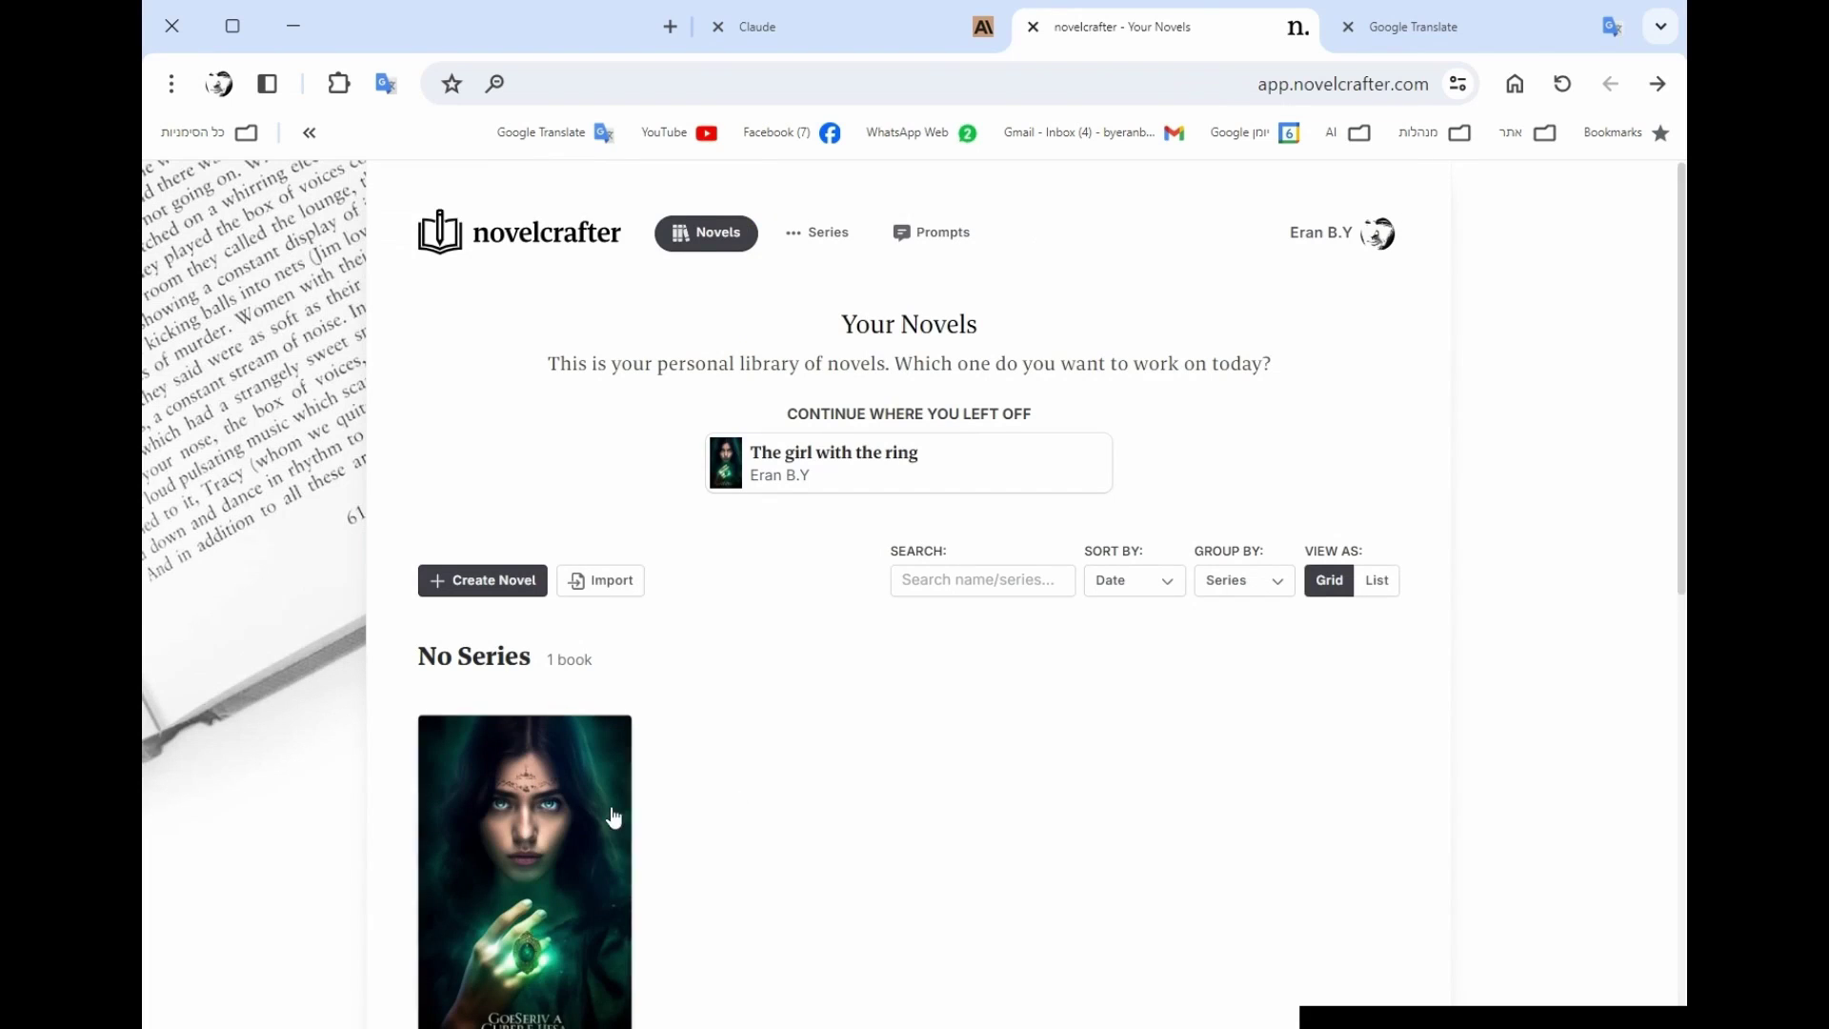
left_click(559, 821)
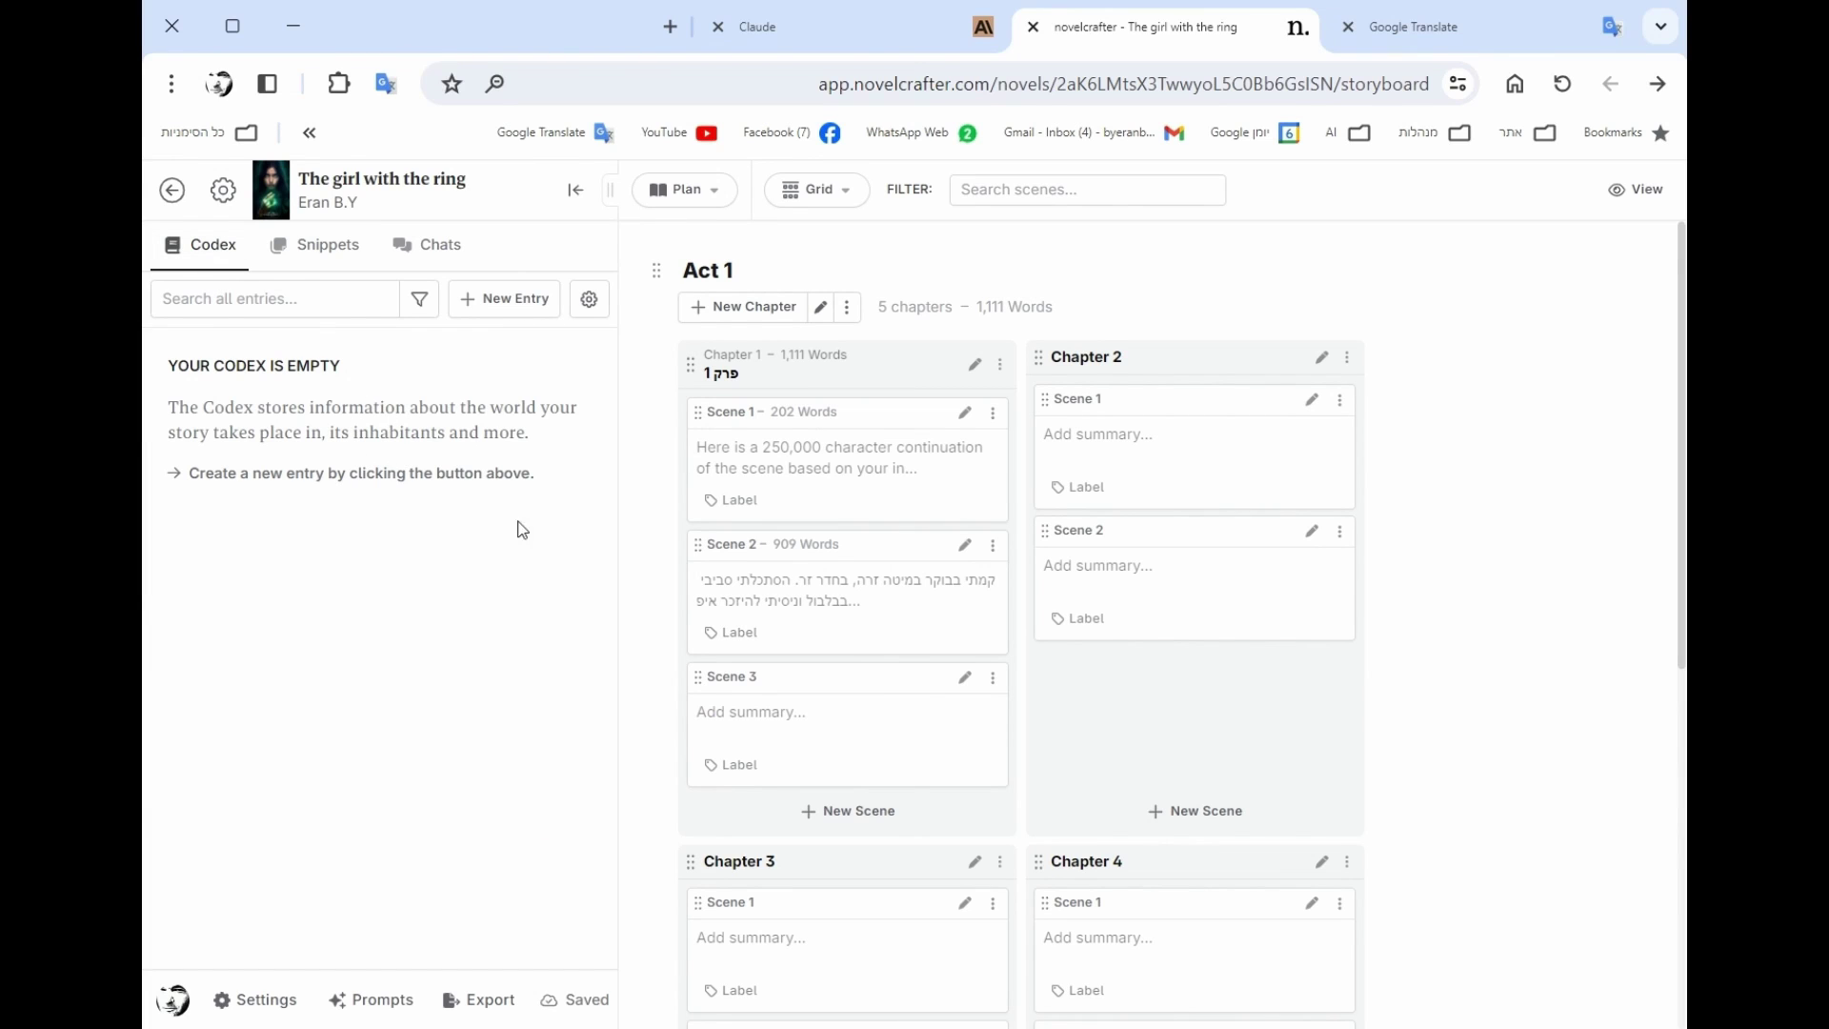
left_click(172, 190)
scroll(682, 702, "down", 8)
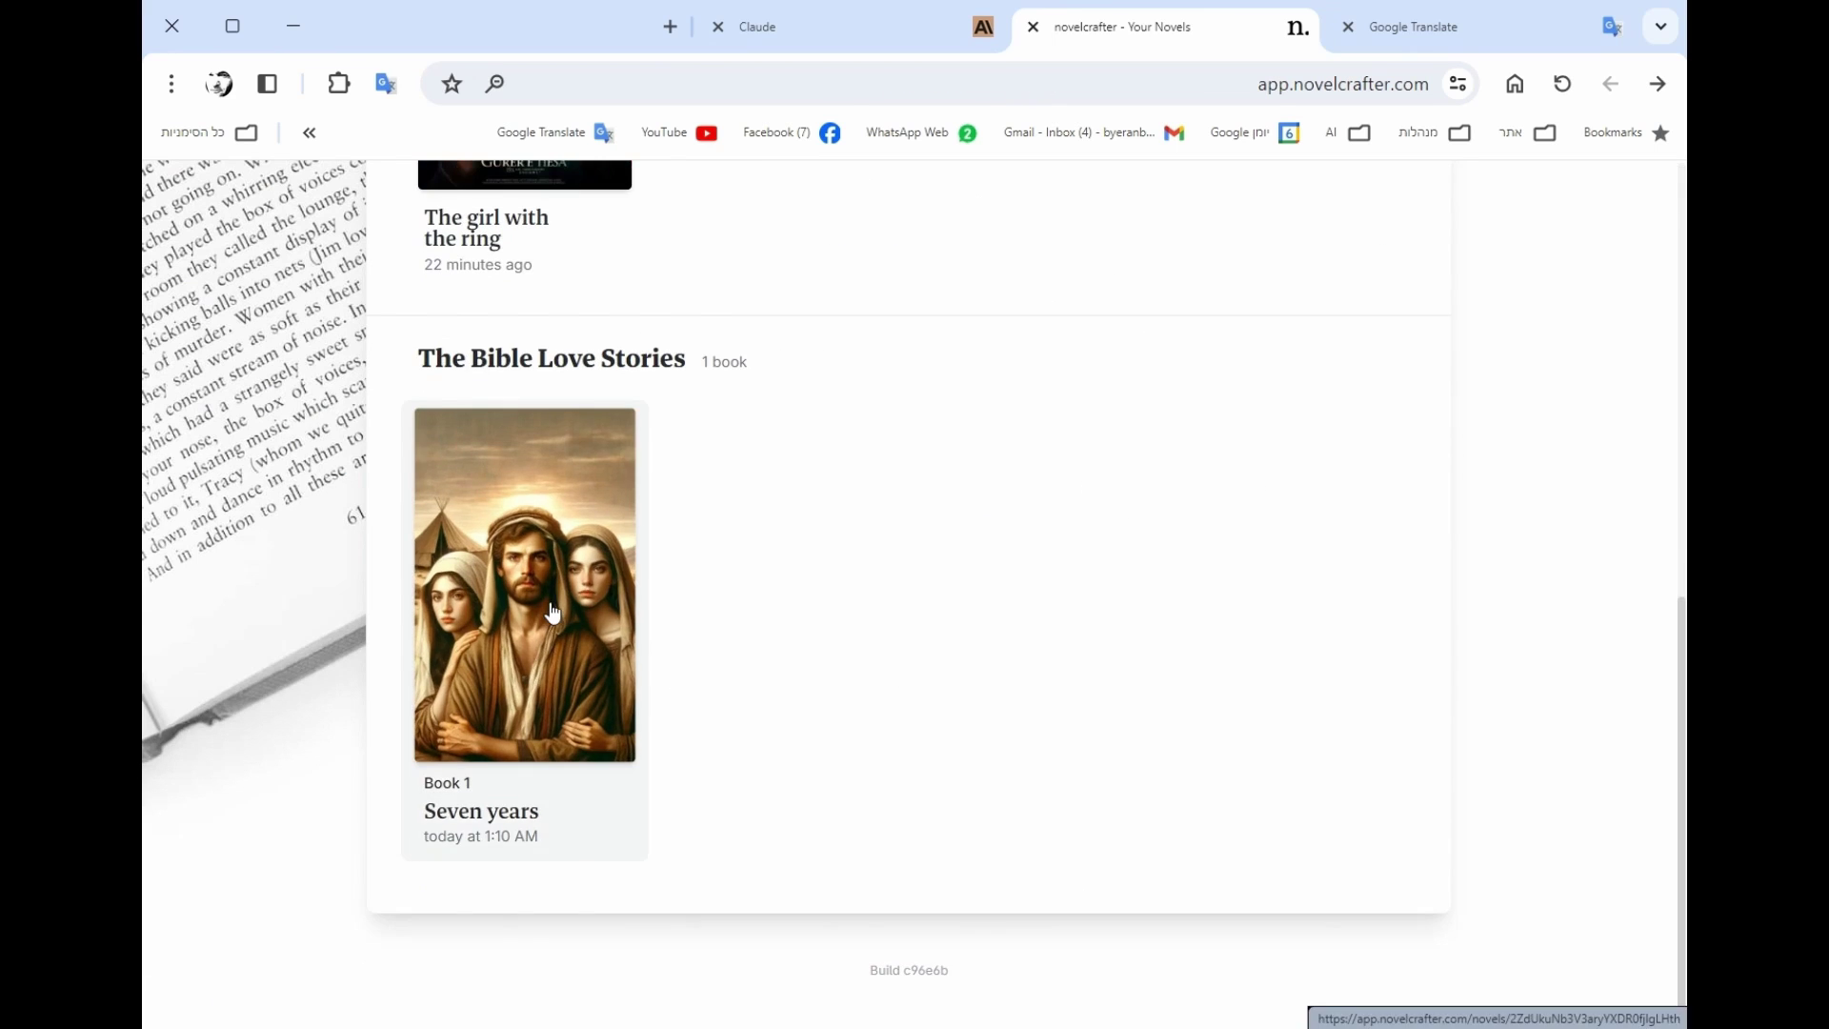
left_click(552, 602)
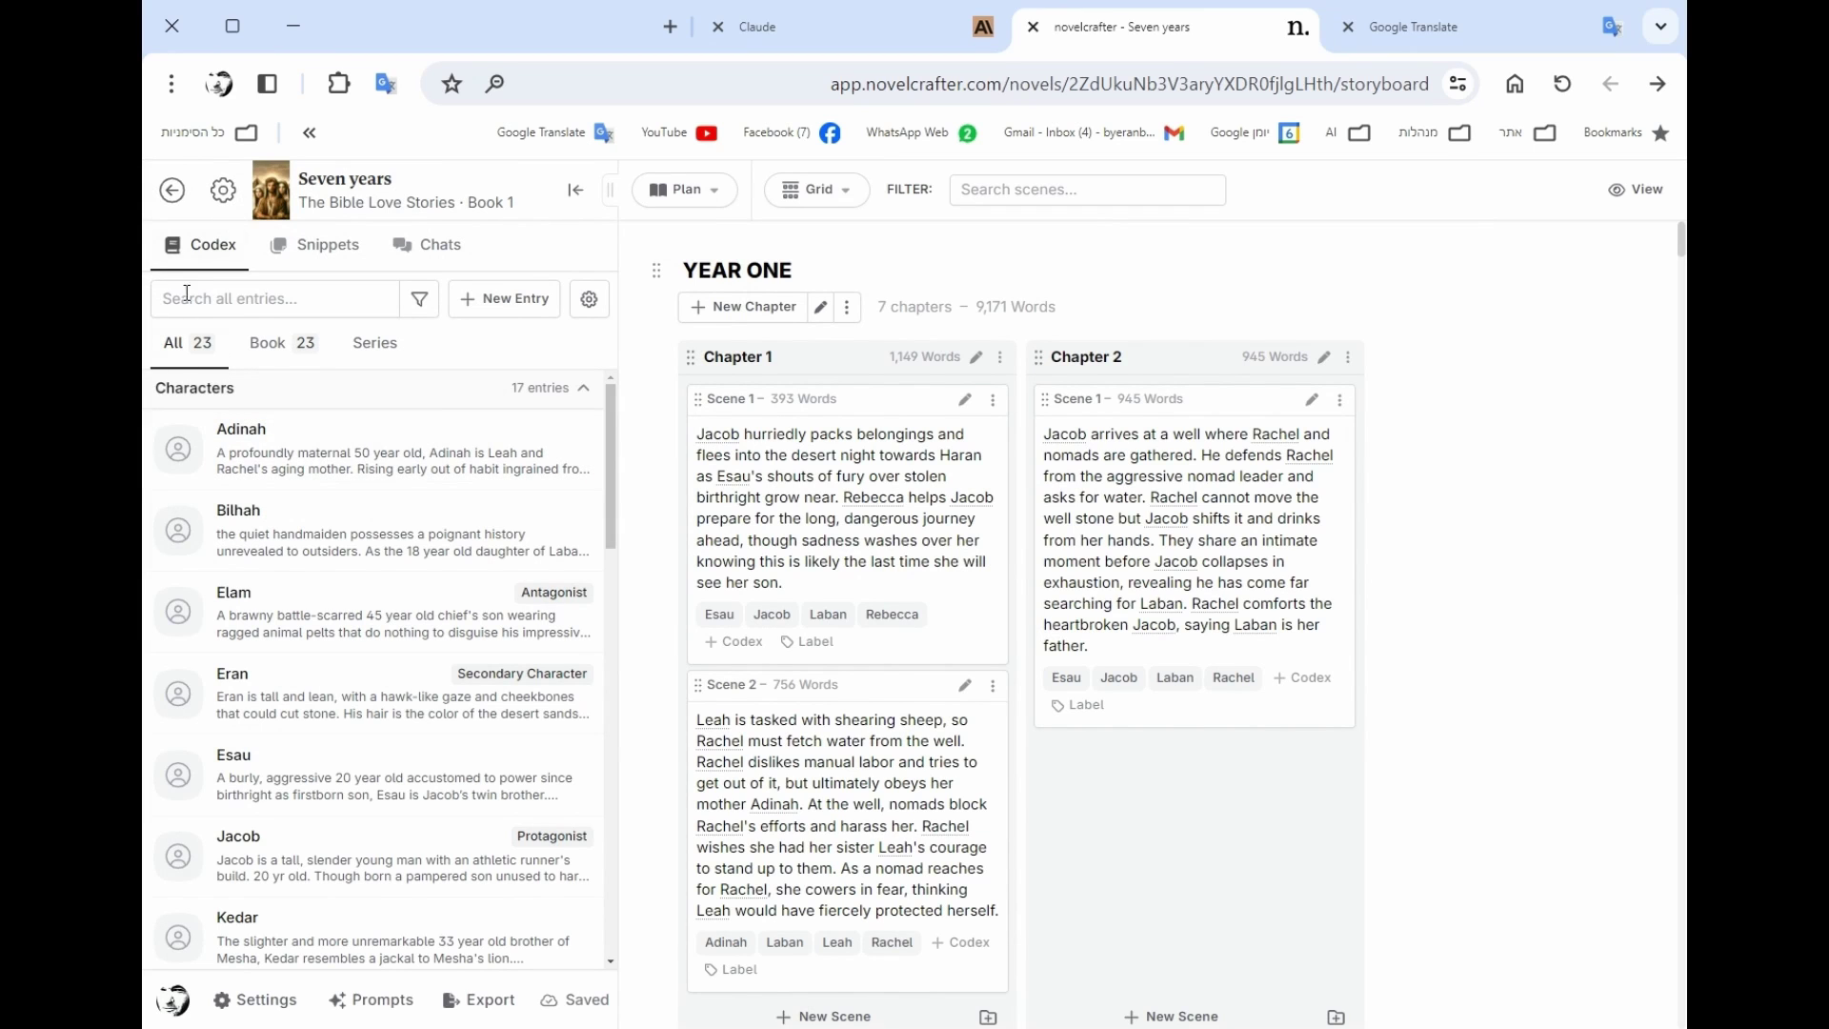
Browse the character entries in the codex and read the details and description of Jacob's entry
scroll(315, 447, "down", 2)
scroll(340, 562, "up", 1)
scroll(343, 619, "down", 4)
scroll(362, 705, "down", 4)
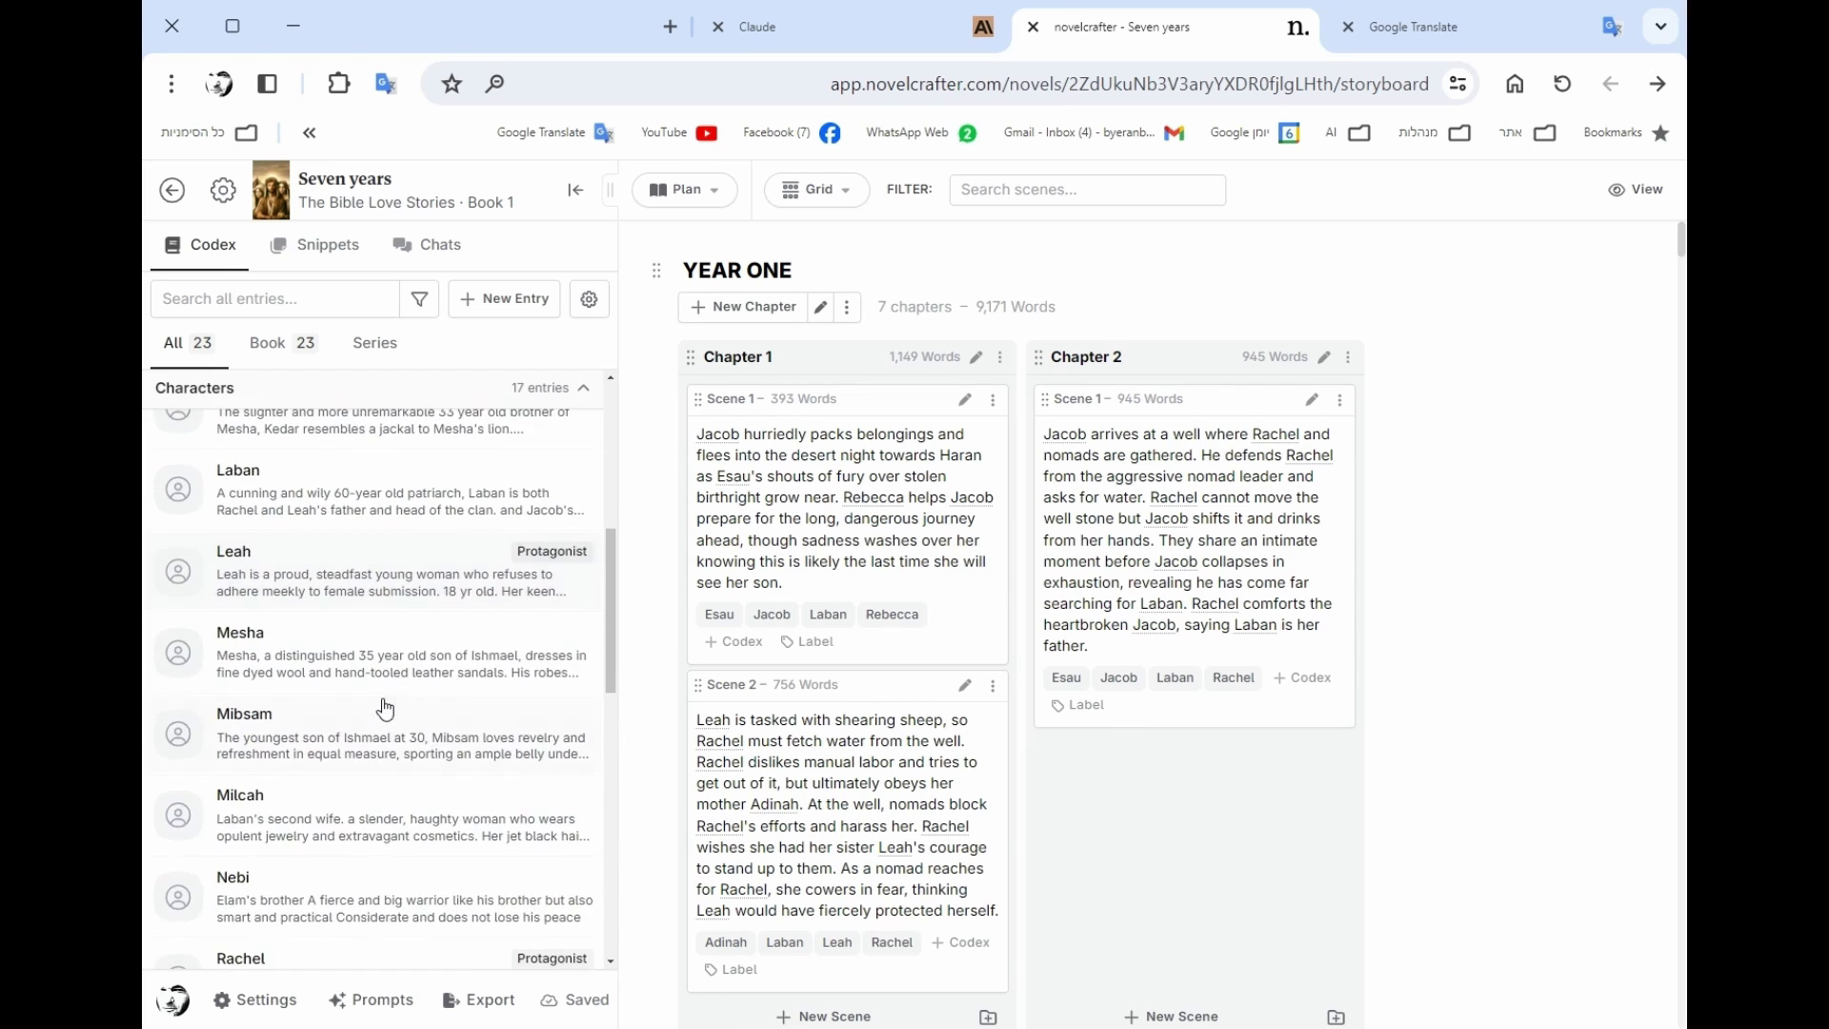
scroll(381, 707, "up", 4)
scroll(381, 709, "up", 2)
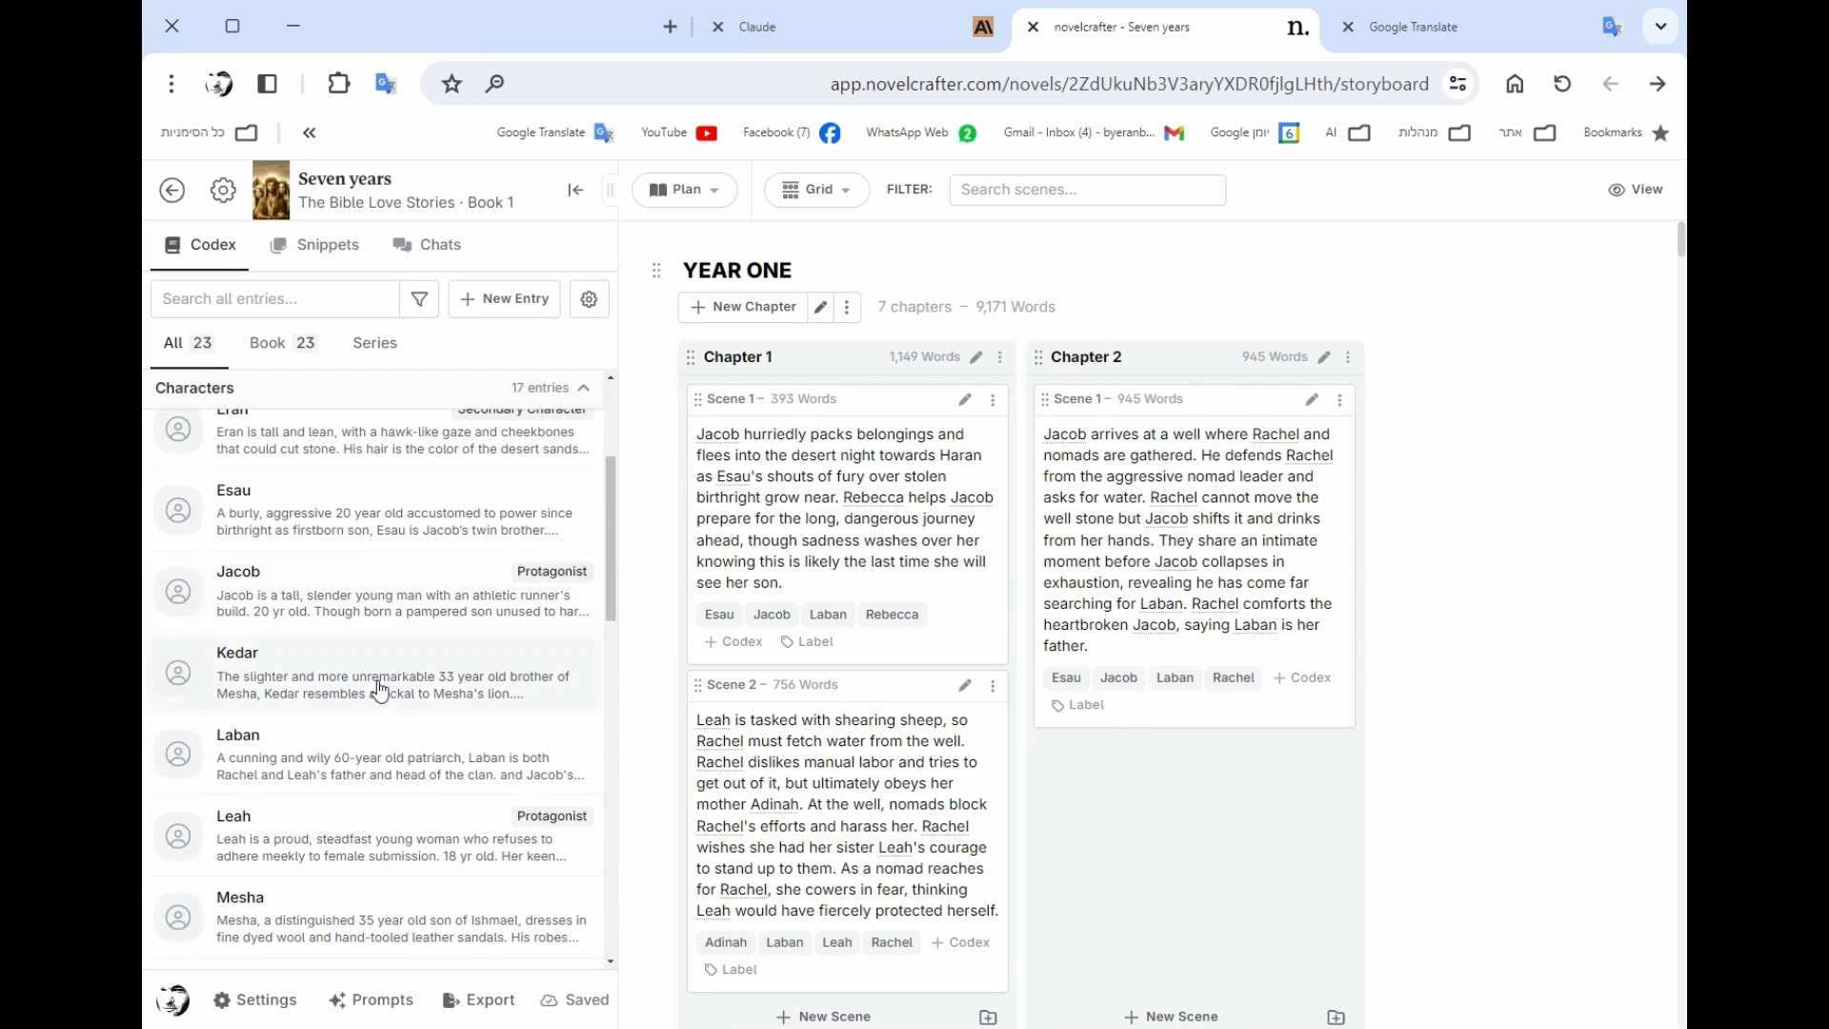
left_click(380, 595)
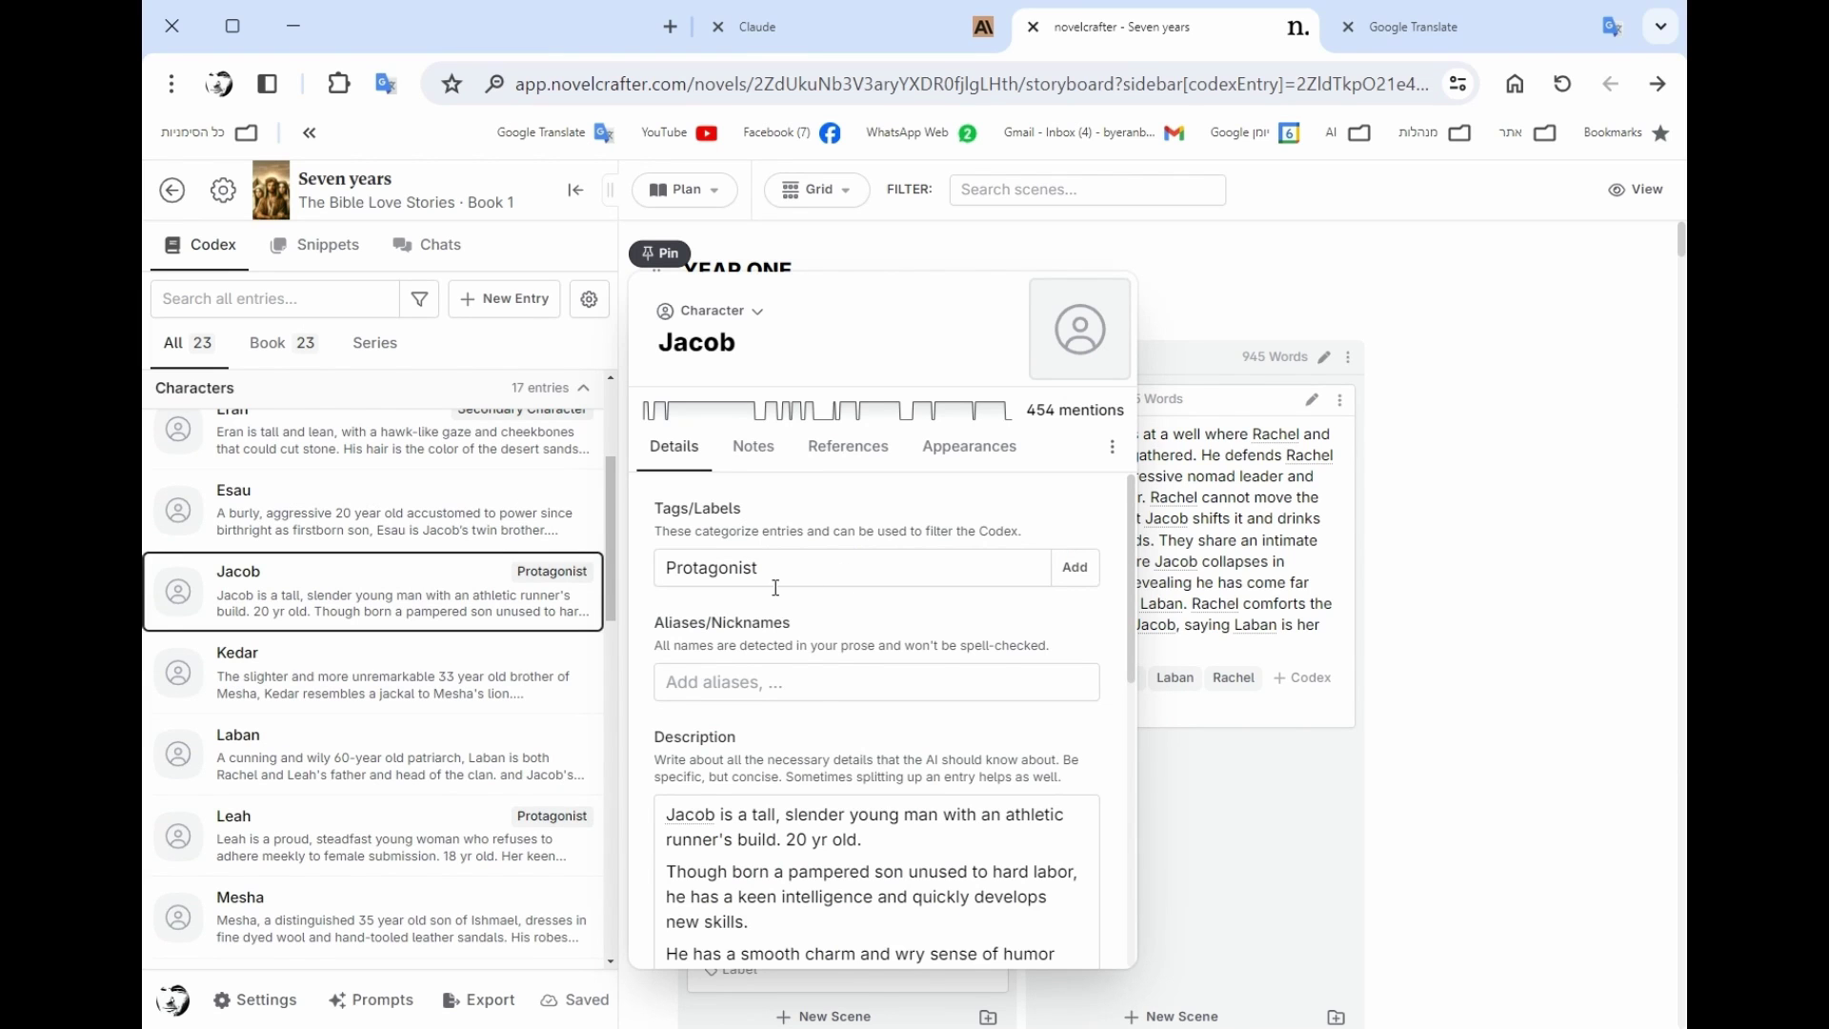
scroll(810, 583, "down", 5)
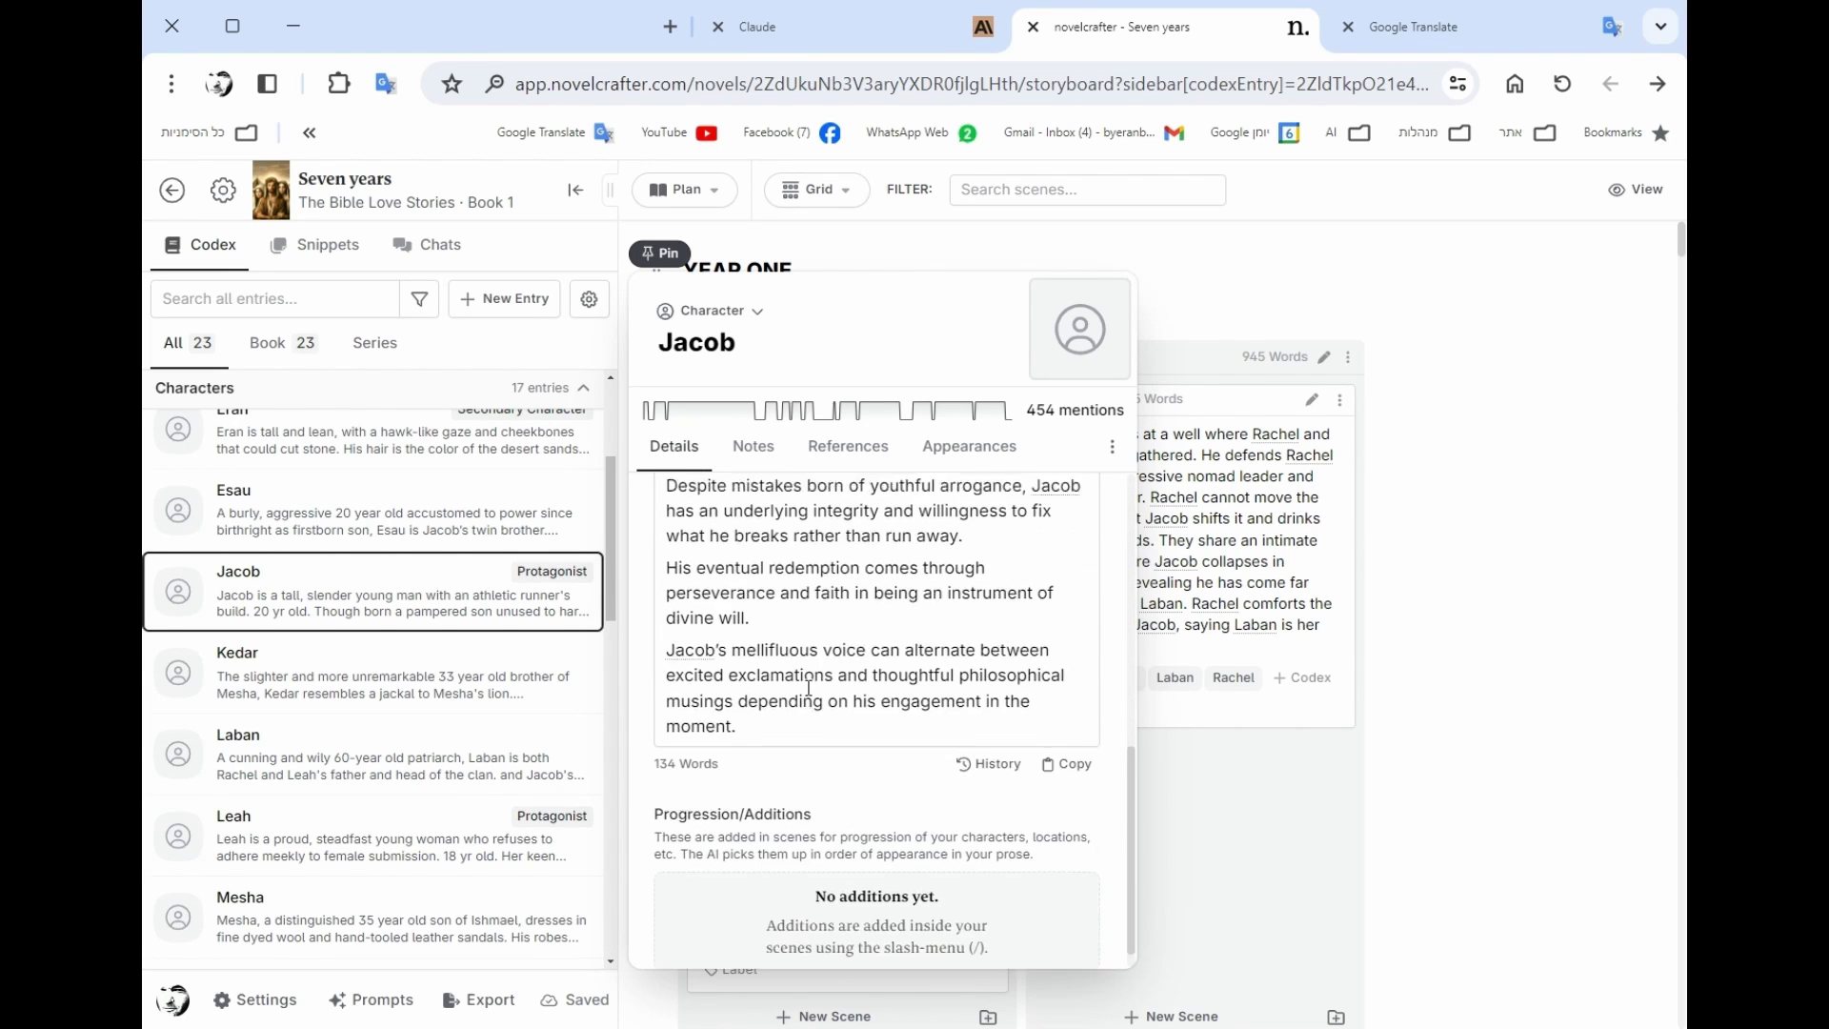
scroll(808, 685, "up", 6)
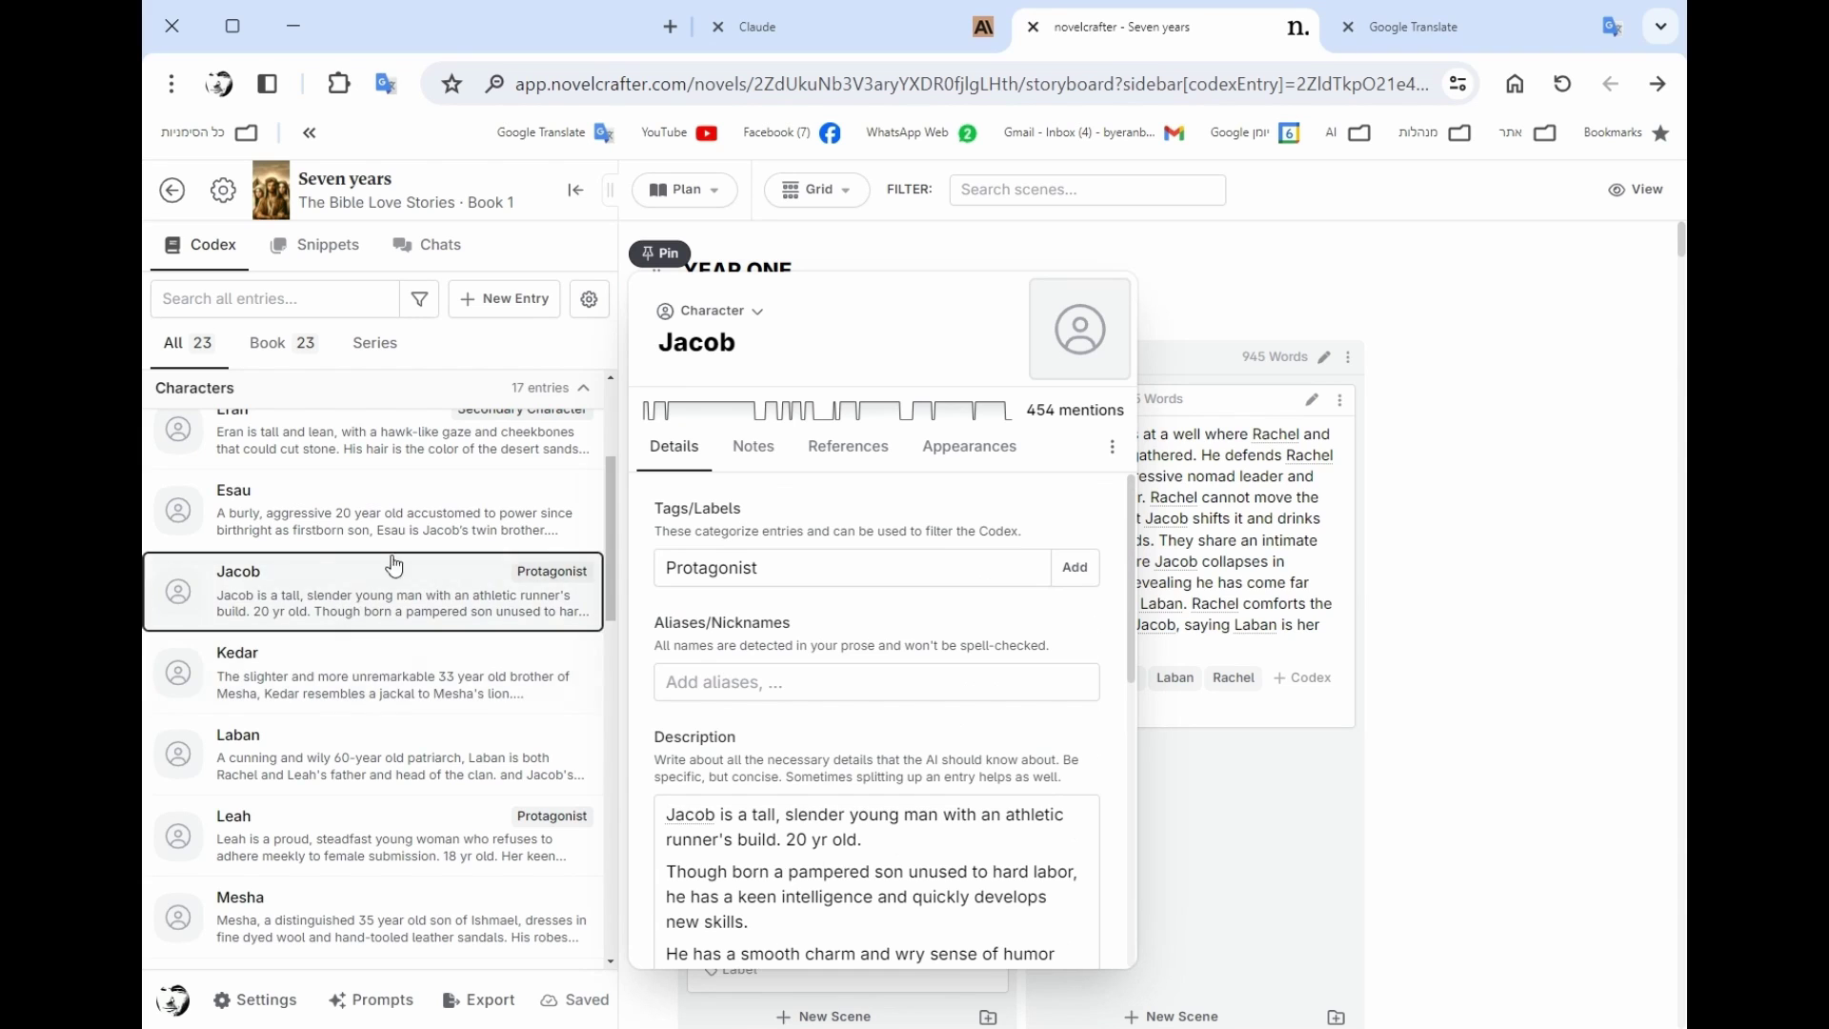
Look through the codex's character, location, object and other entries, then close Jacob's entry
scroll(368, 602, "up", 3)
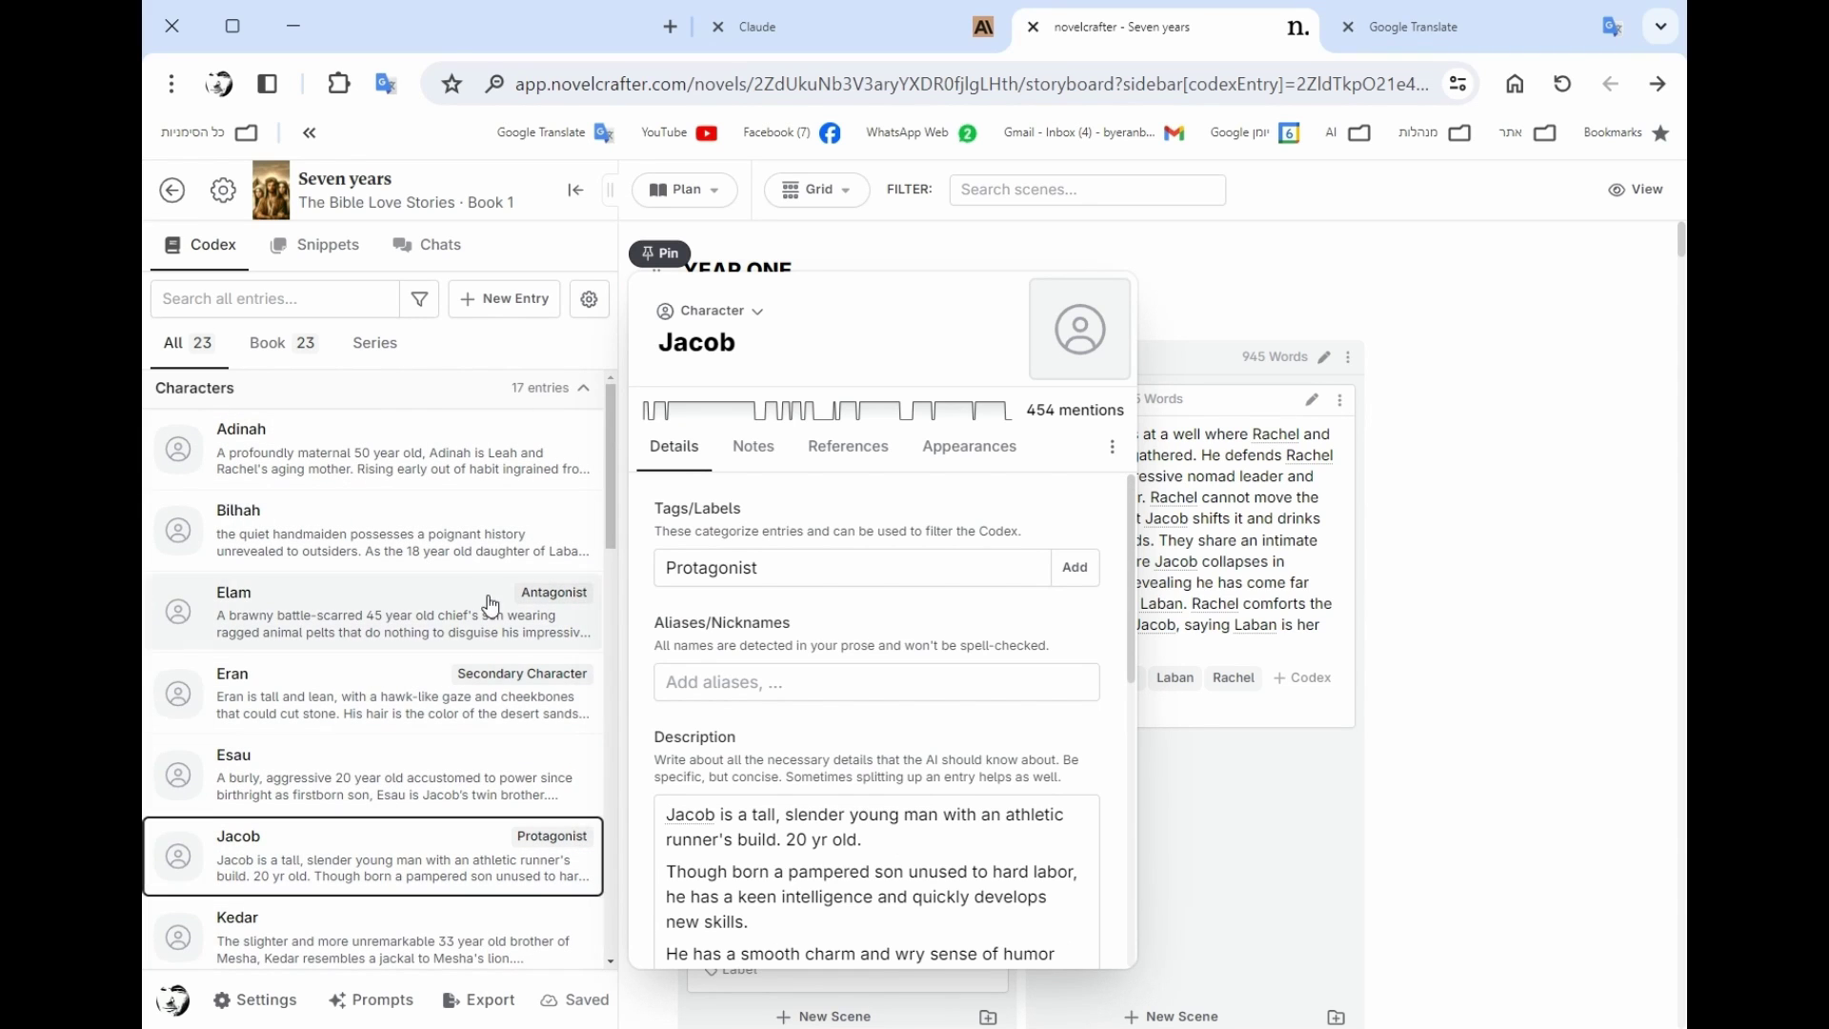
scroll(433, 724, "down", 4)
scroll(429, 724, "down", 8)
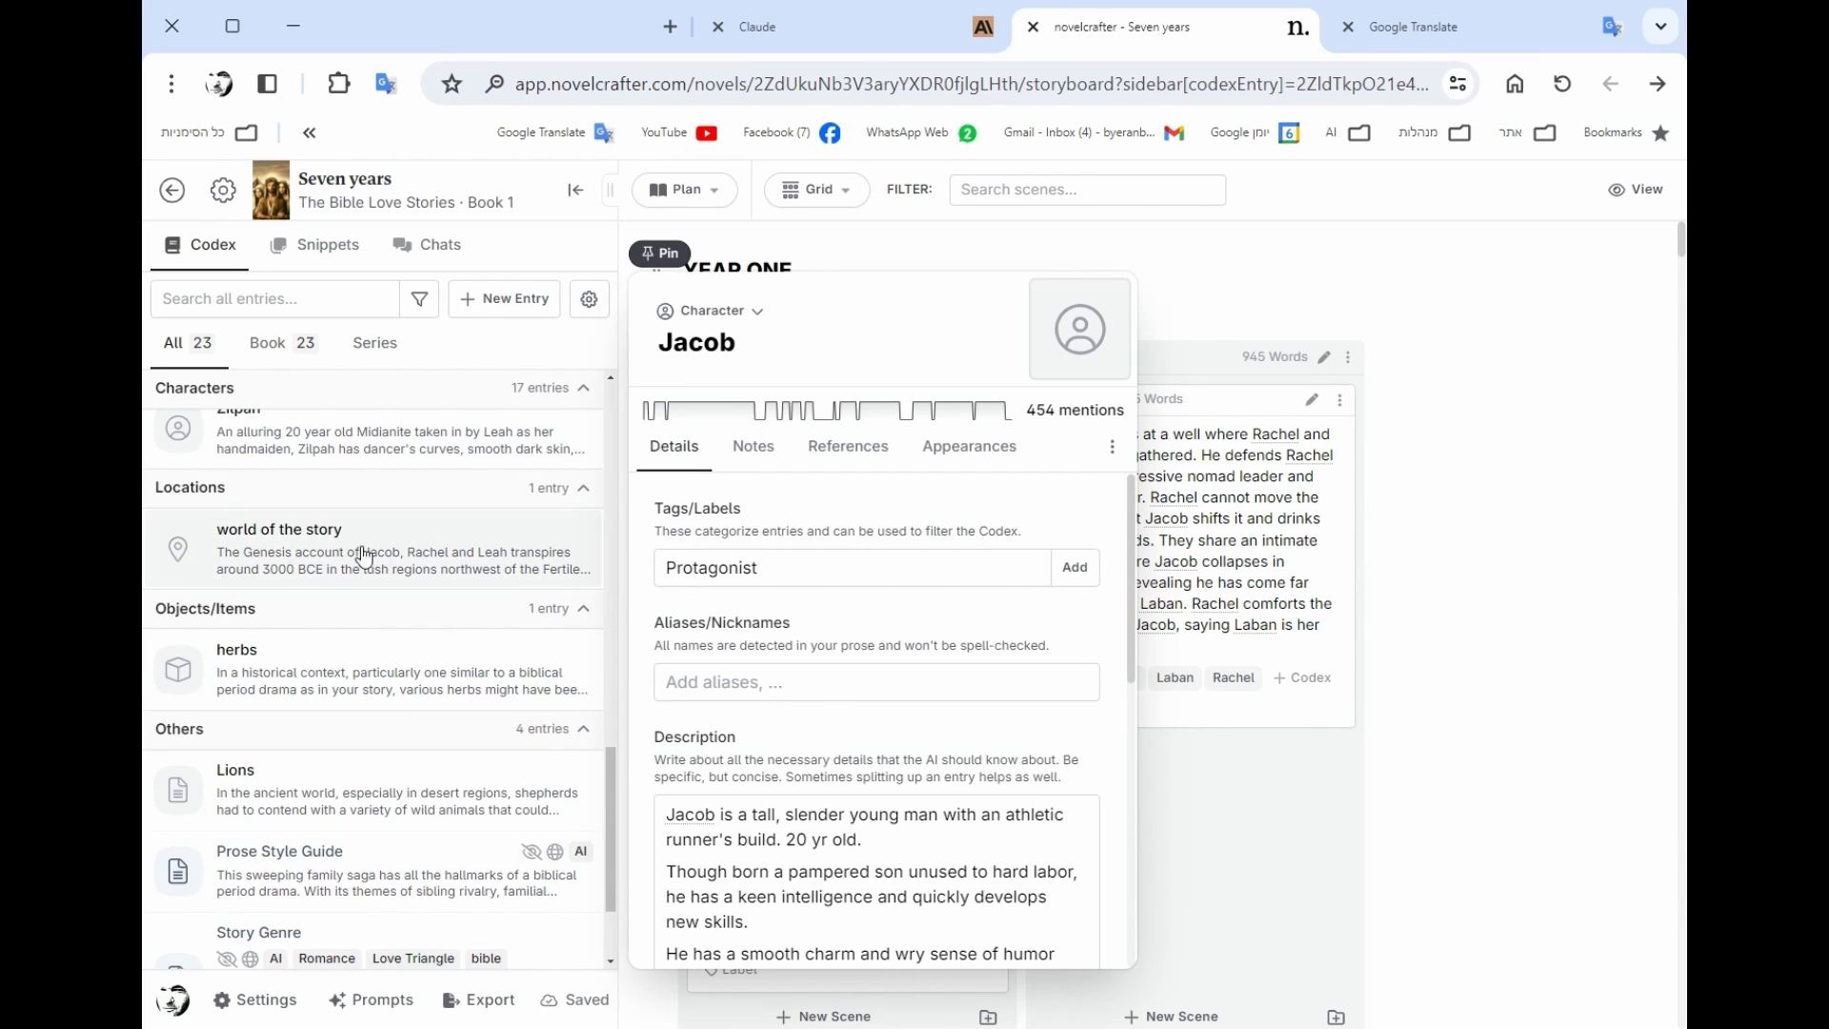
scroll(309, 518, "down", 2)
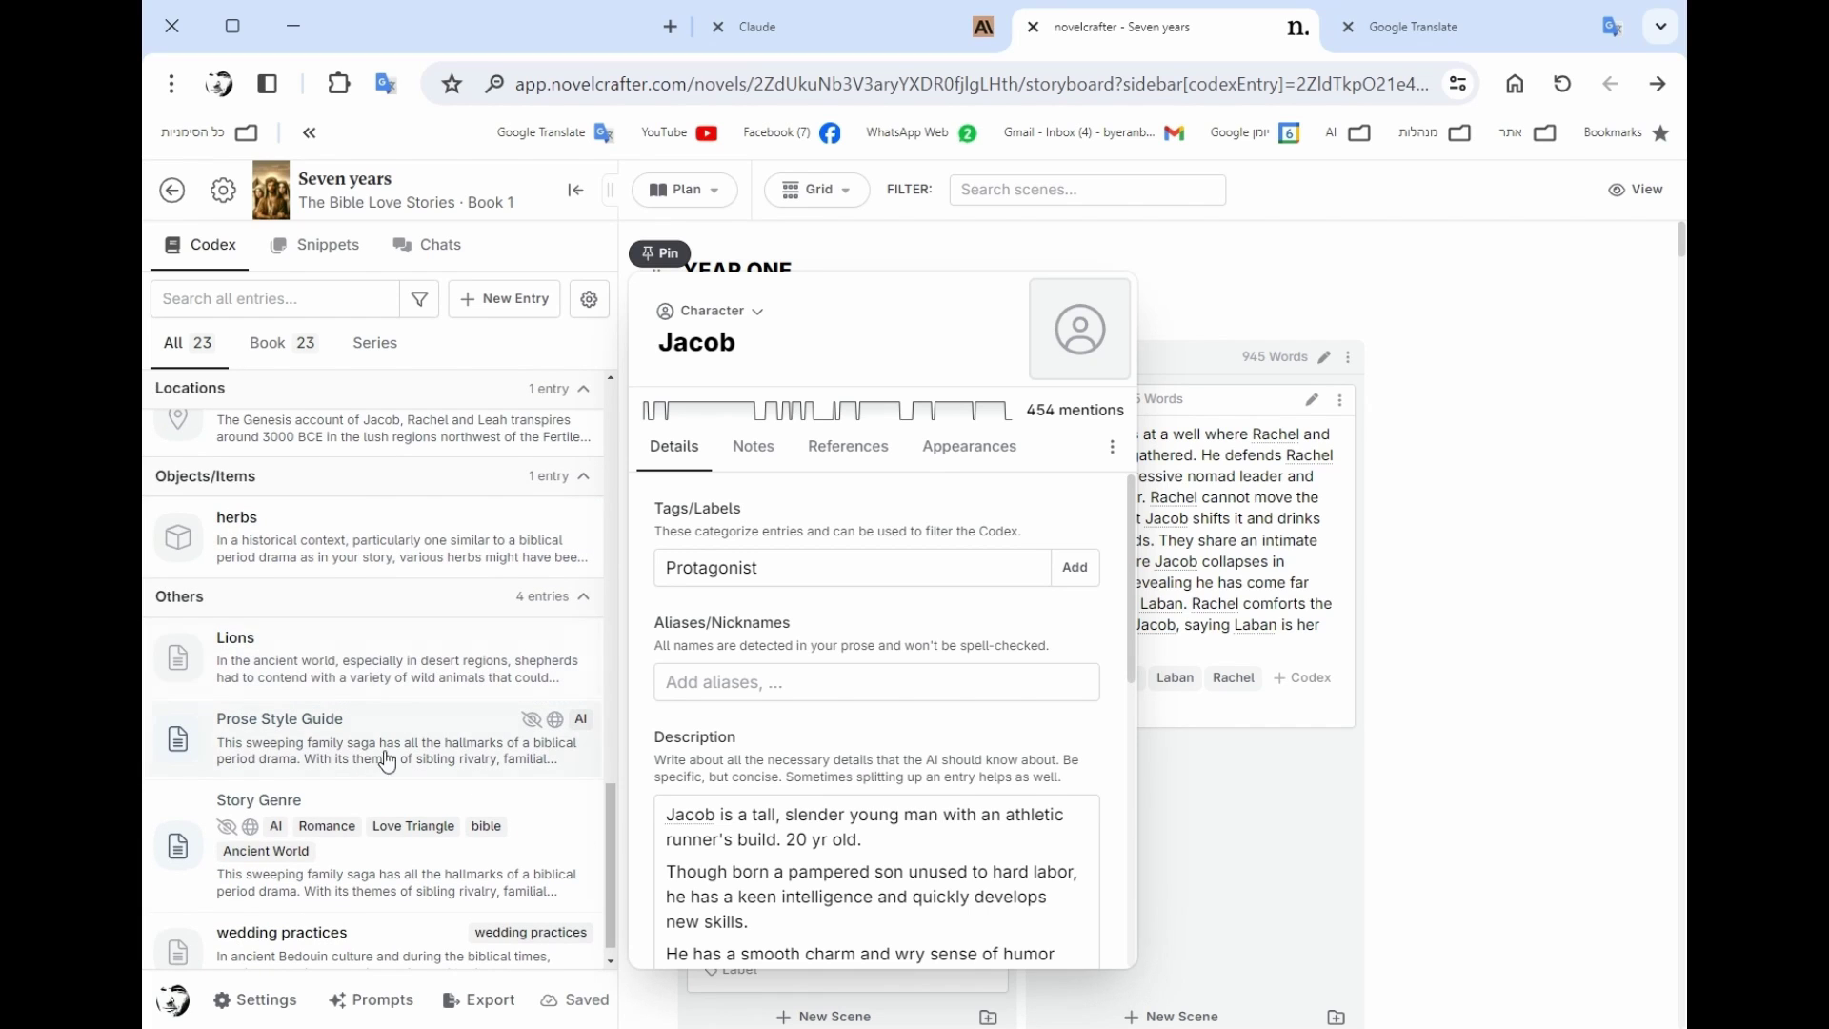
scroll(337, 748, "down", 1)
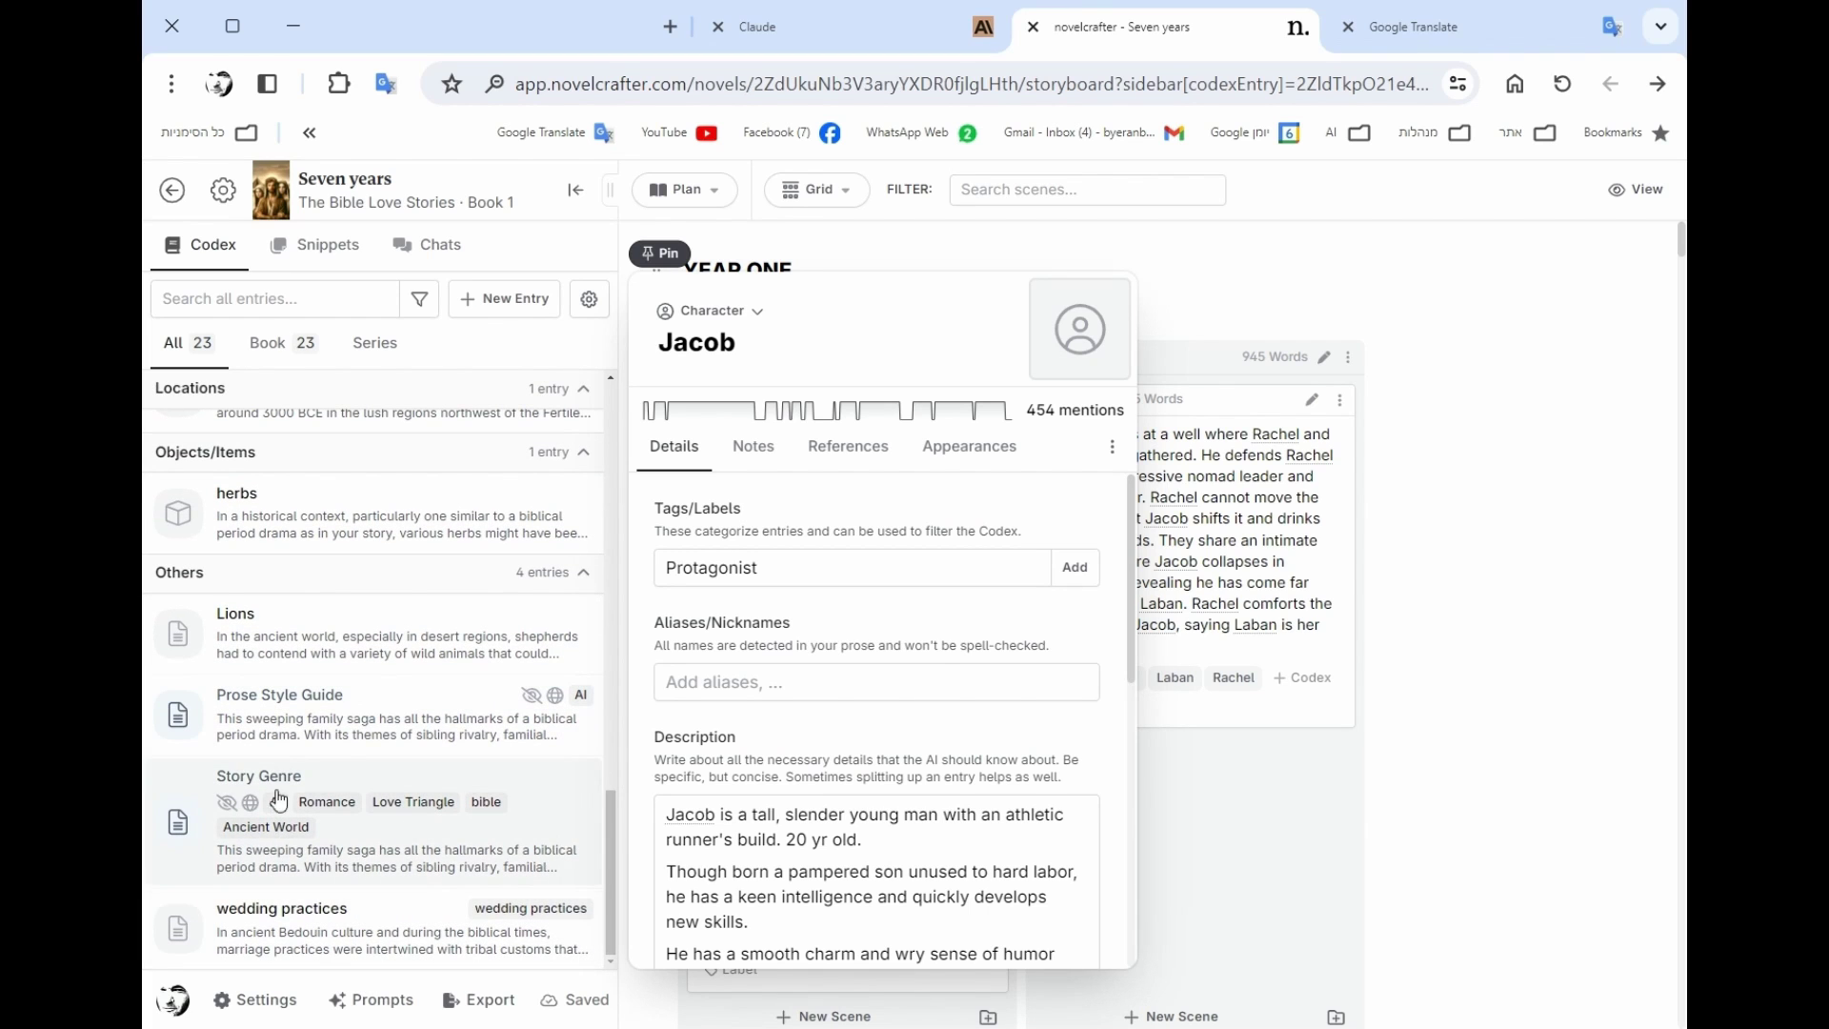
scroll(438, 823, "up", 8)
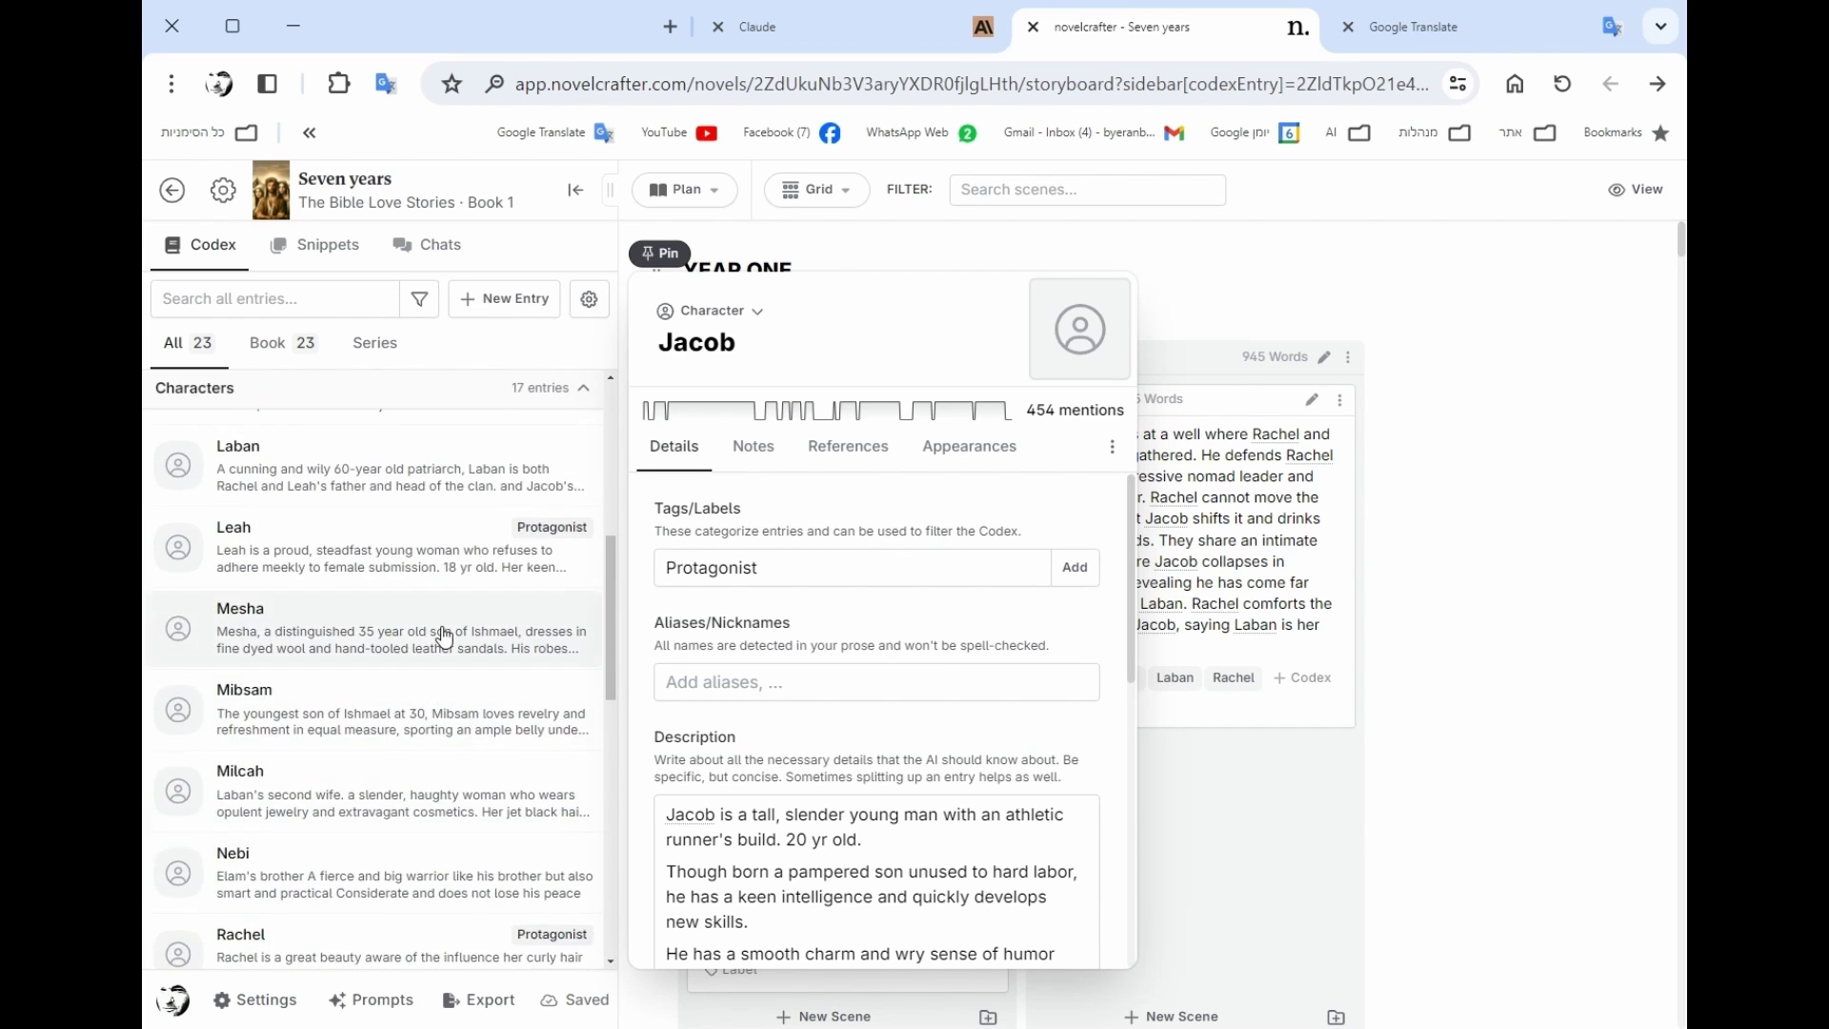
scroll(444, 637, "up", 5)
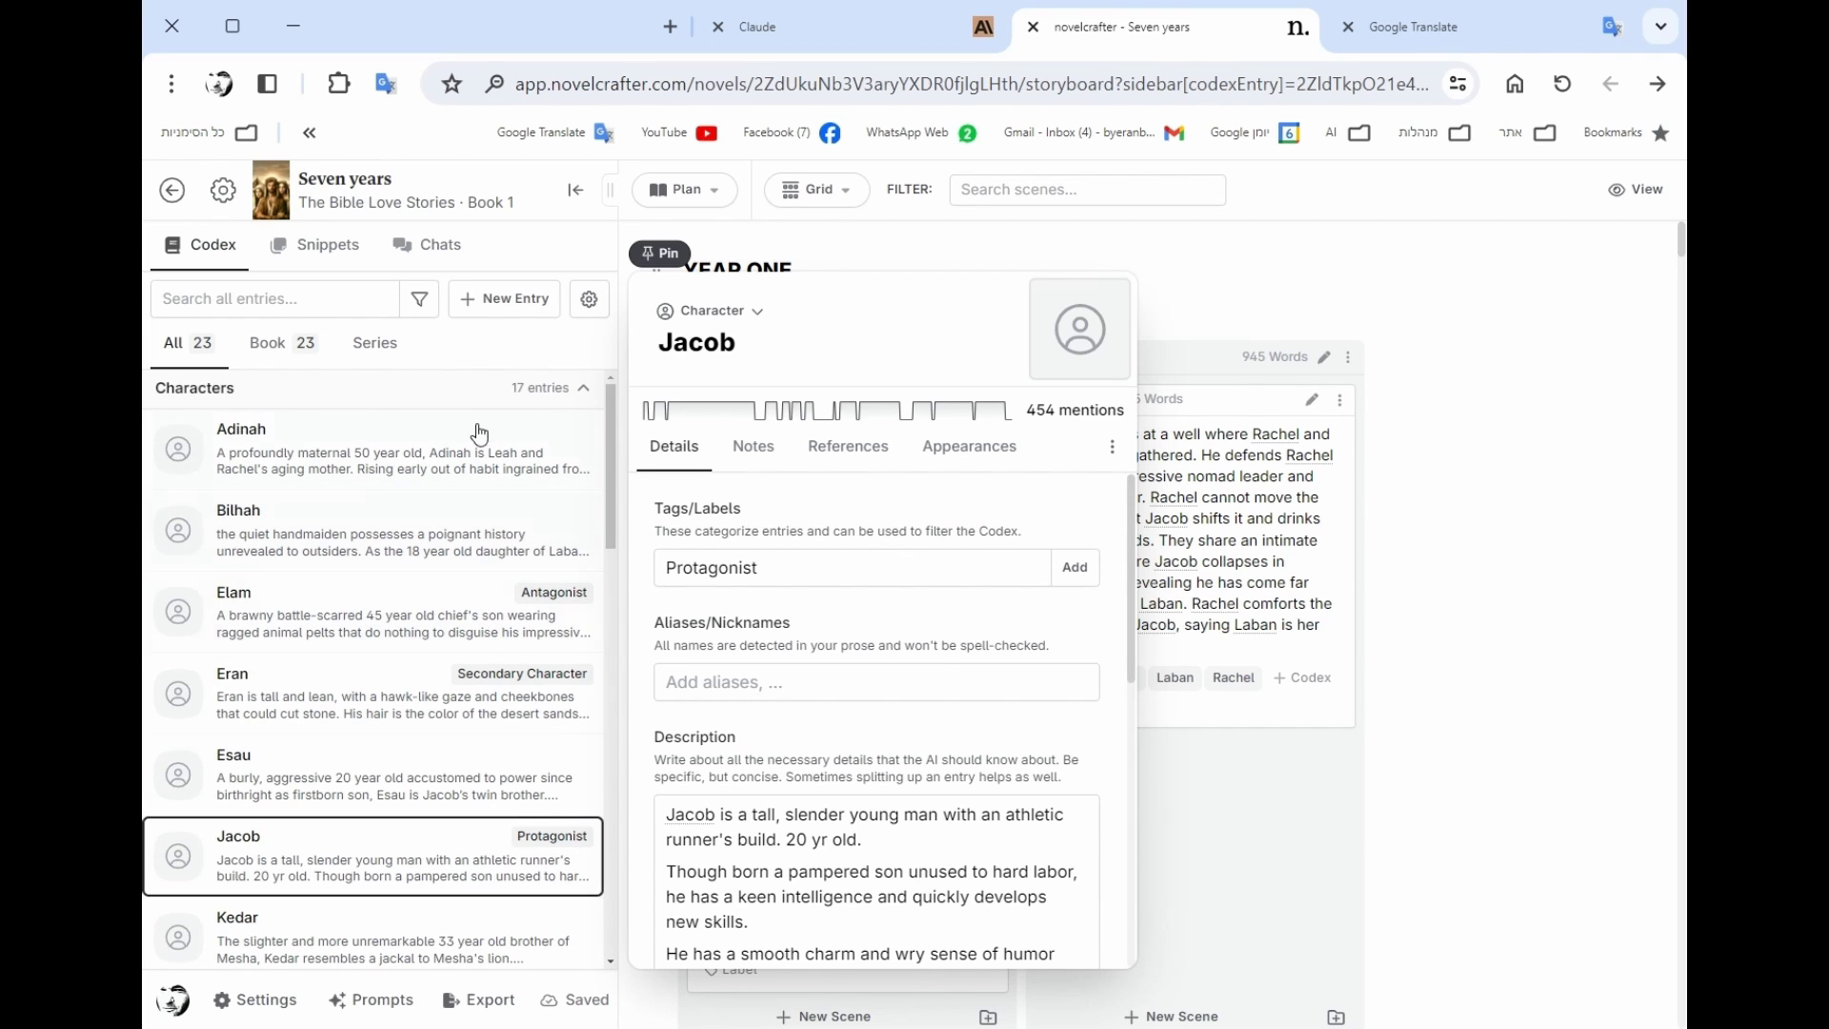
left_click(1464, 325)
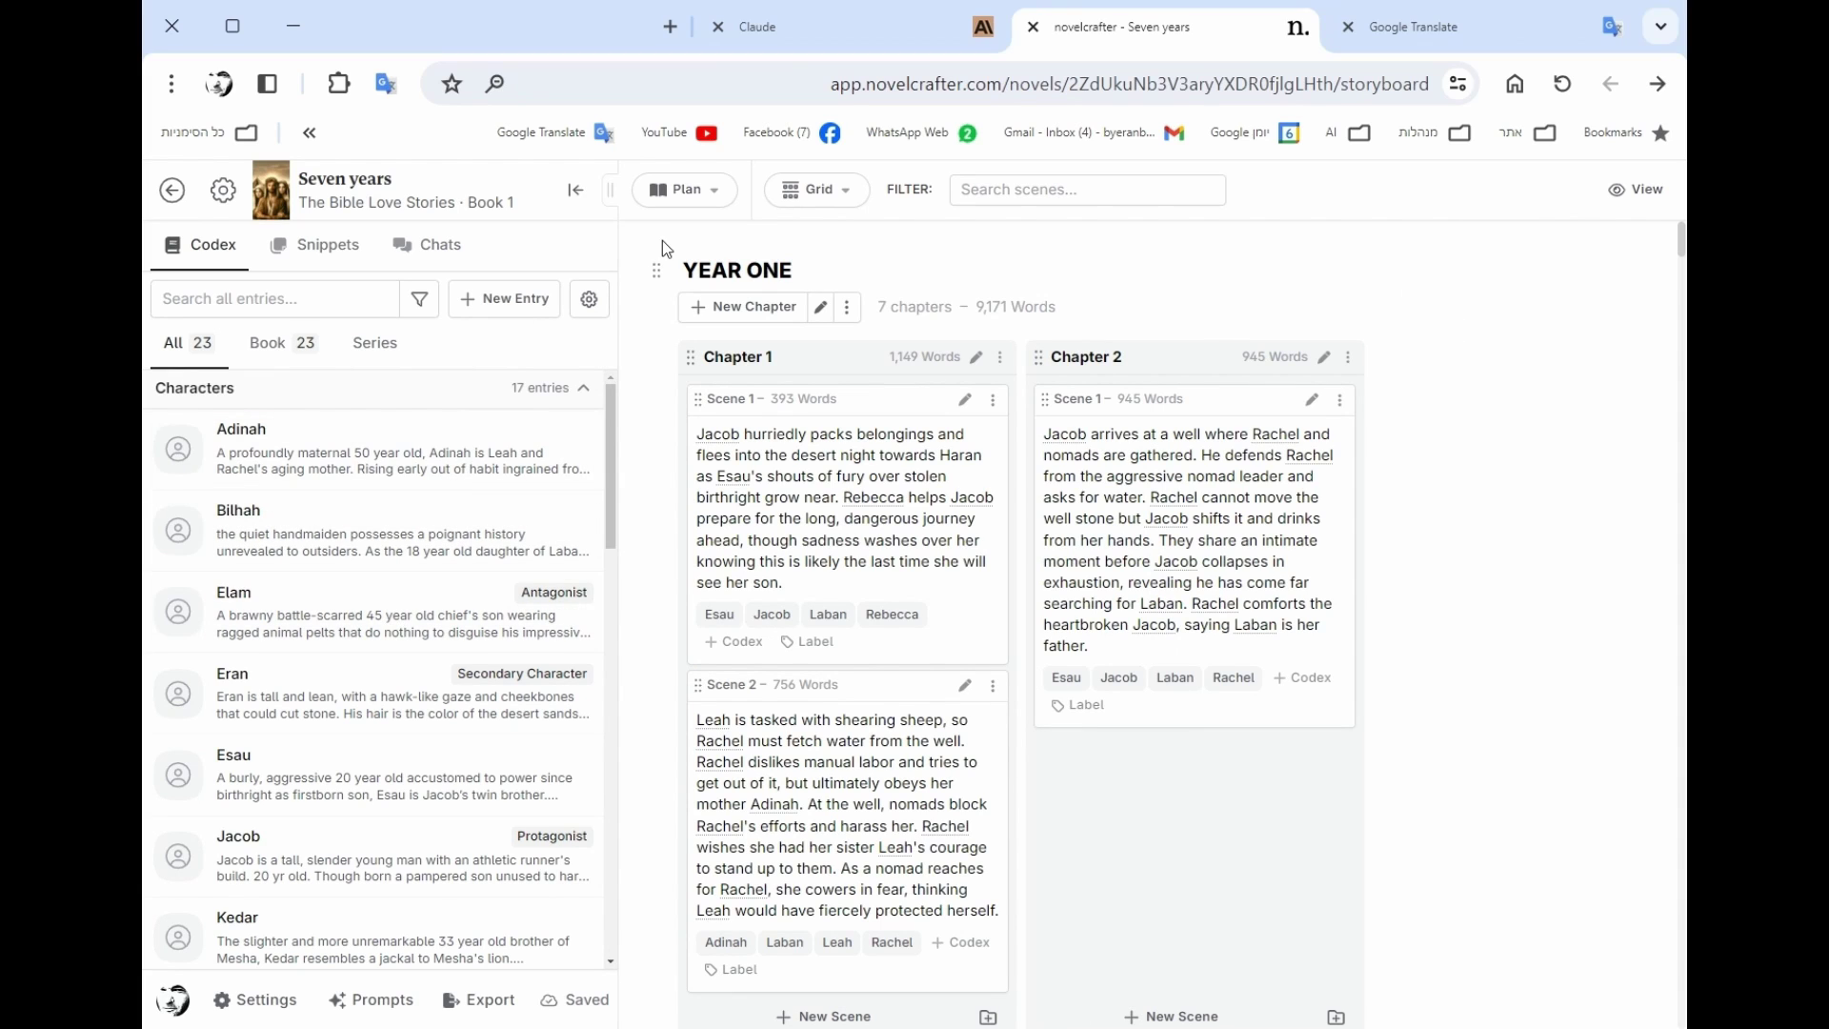
Return to the library, reopen the novel "The girl with the ring" and display its Plan view
left_click(714, 200)
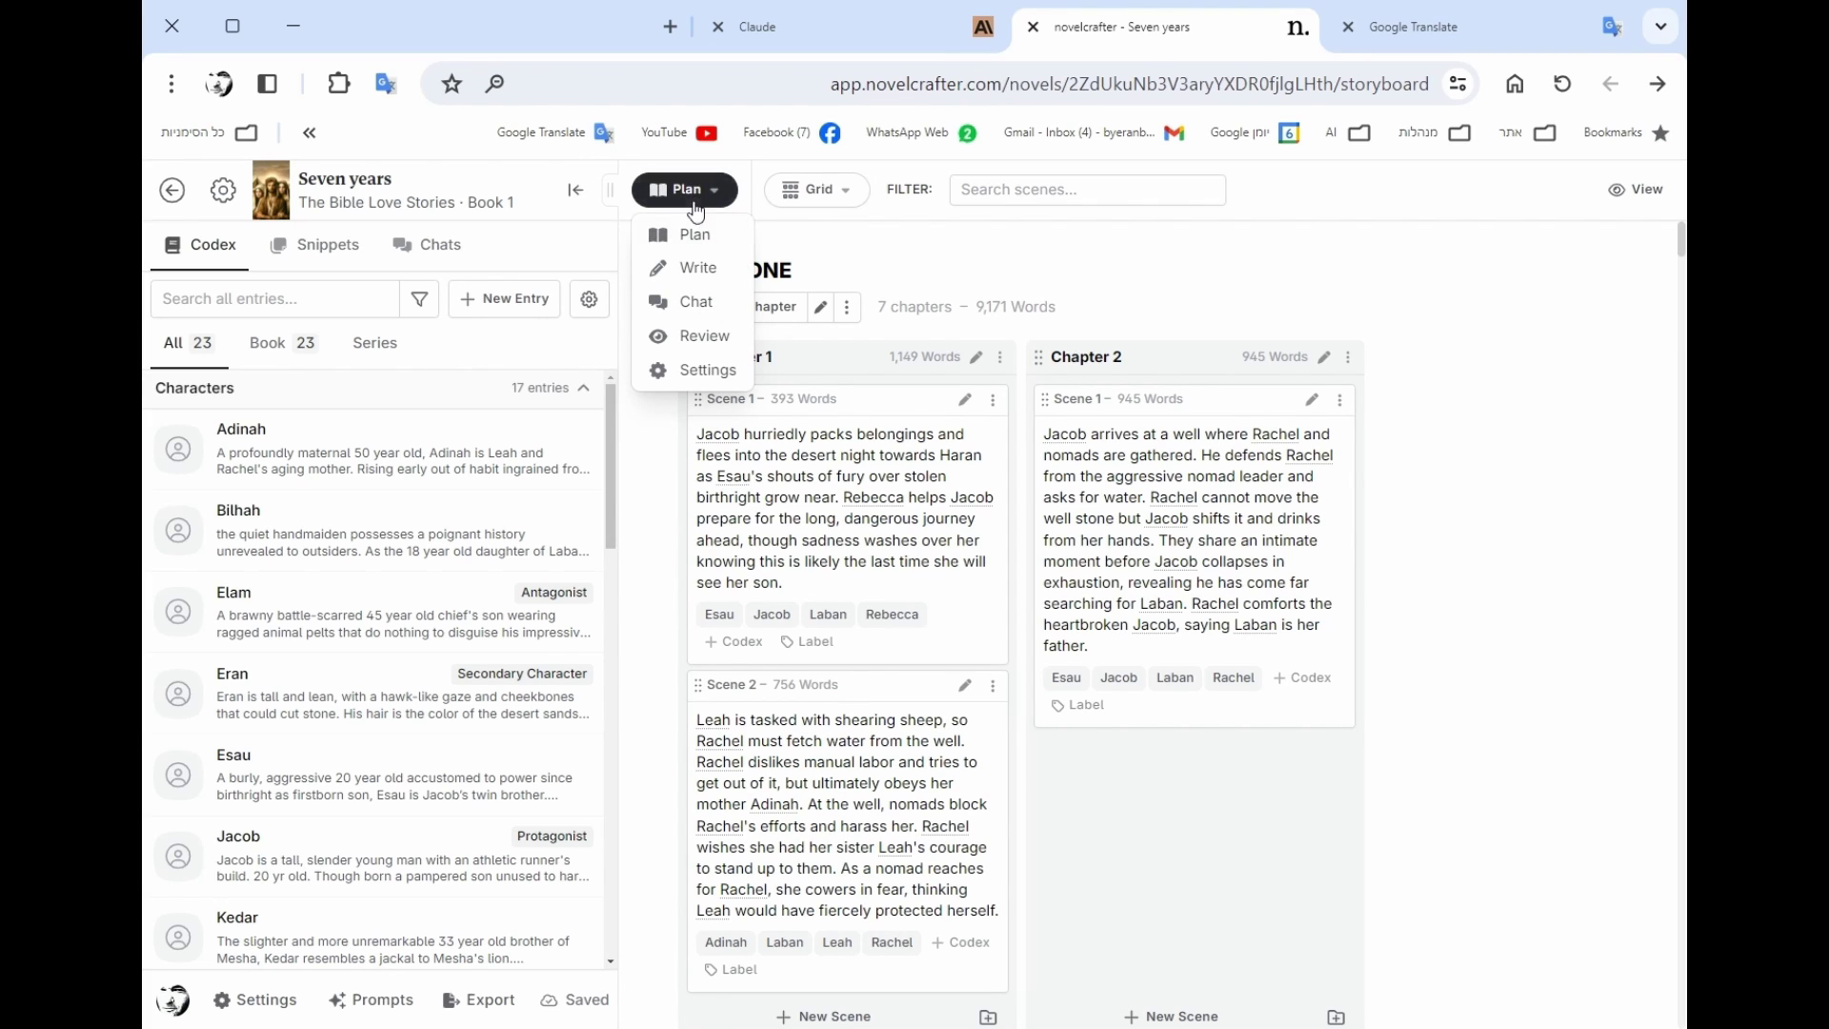
left_click(176, 194)
left_click(567, 818)
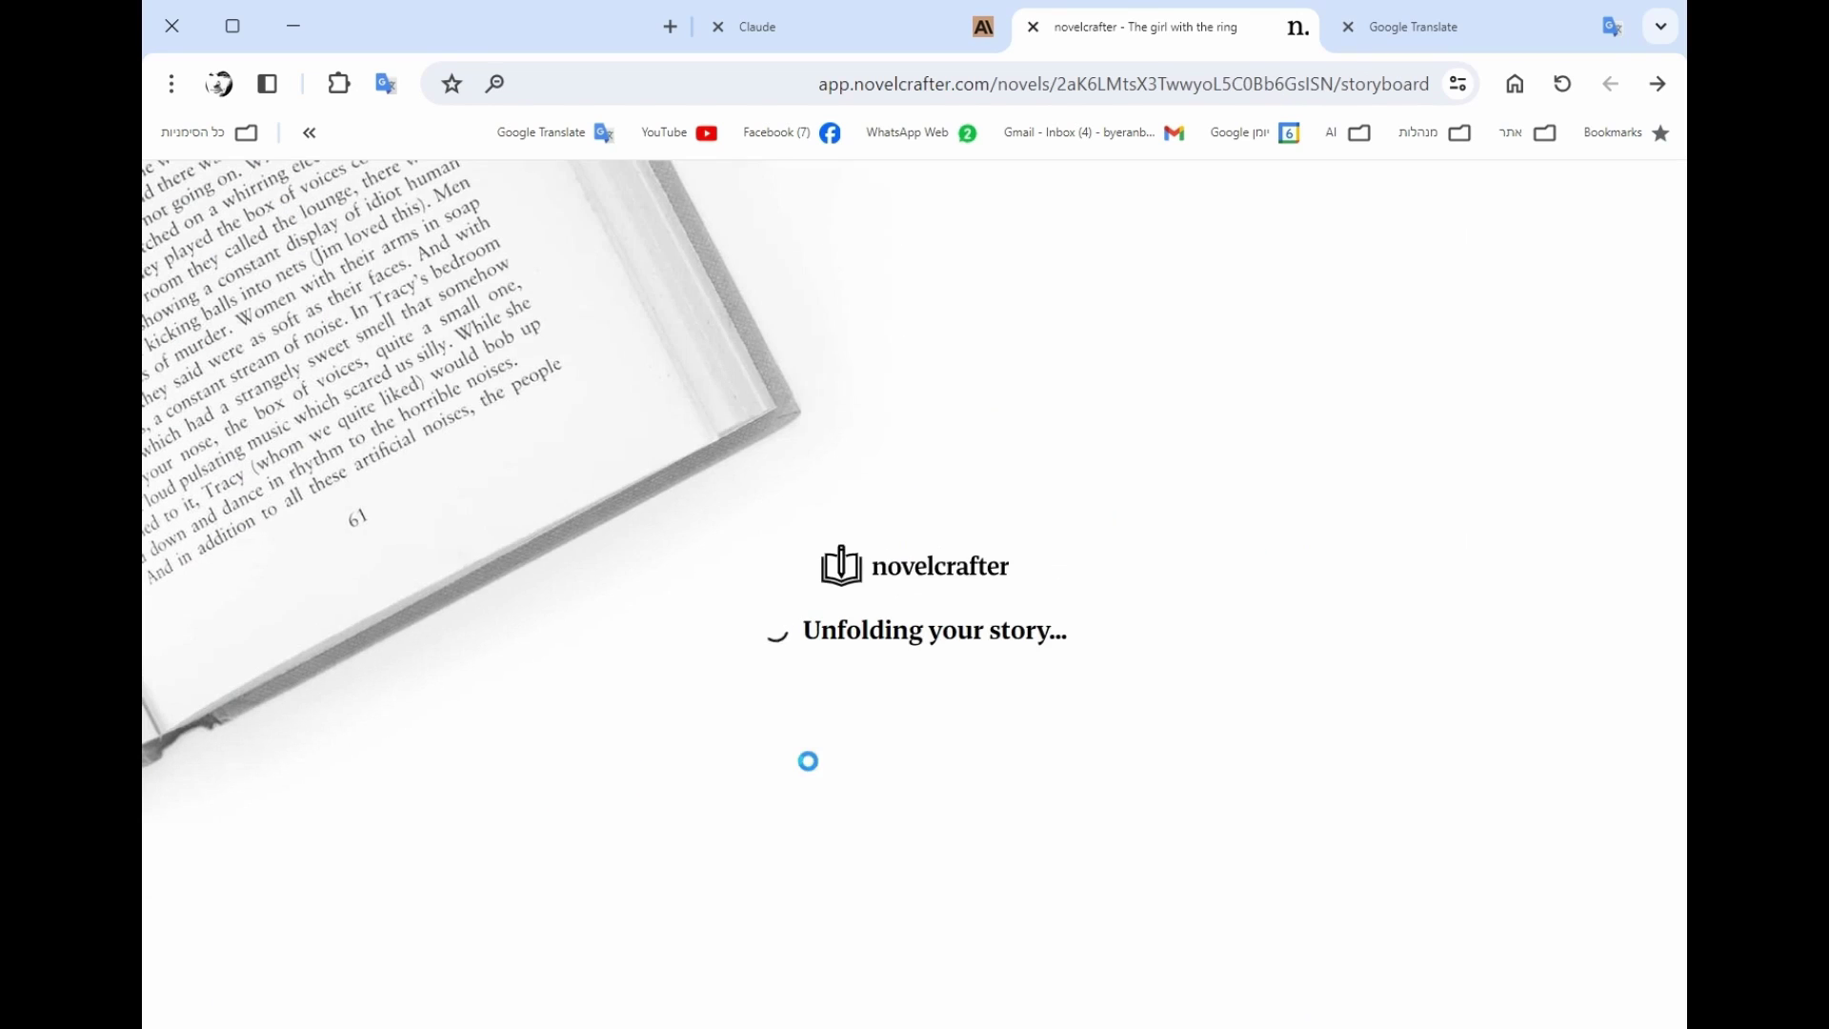
scroll(949, 518, "down", 3)
scroll(943, 522, "up", 3)
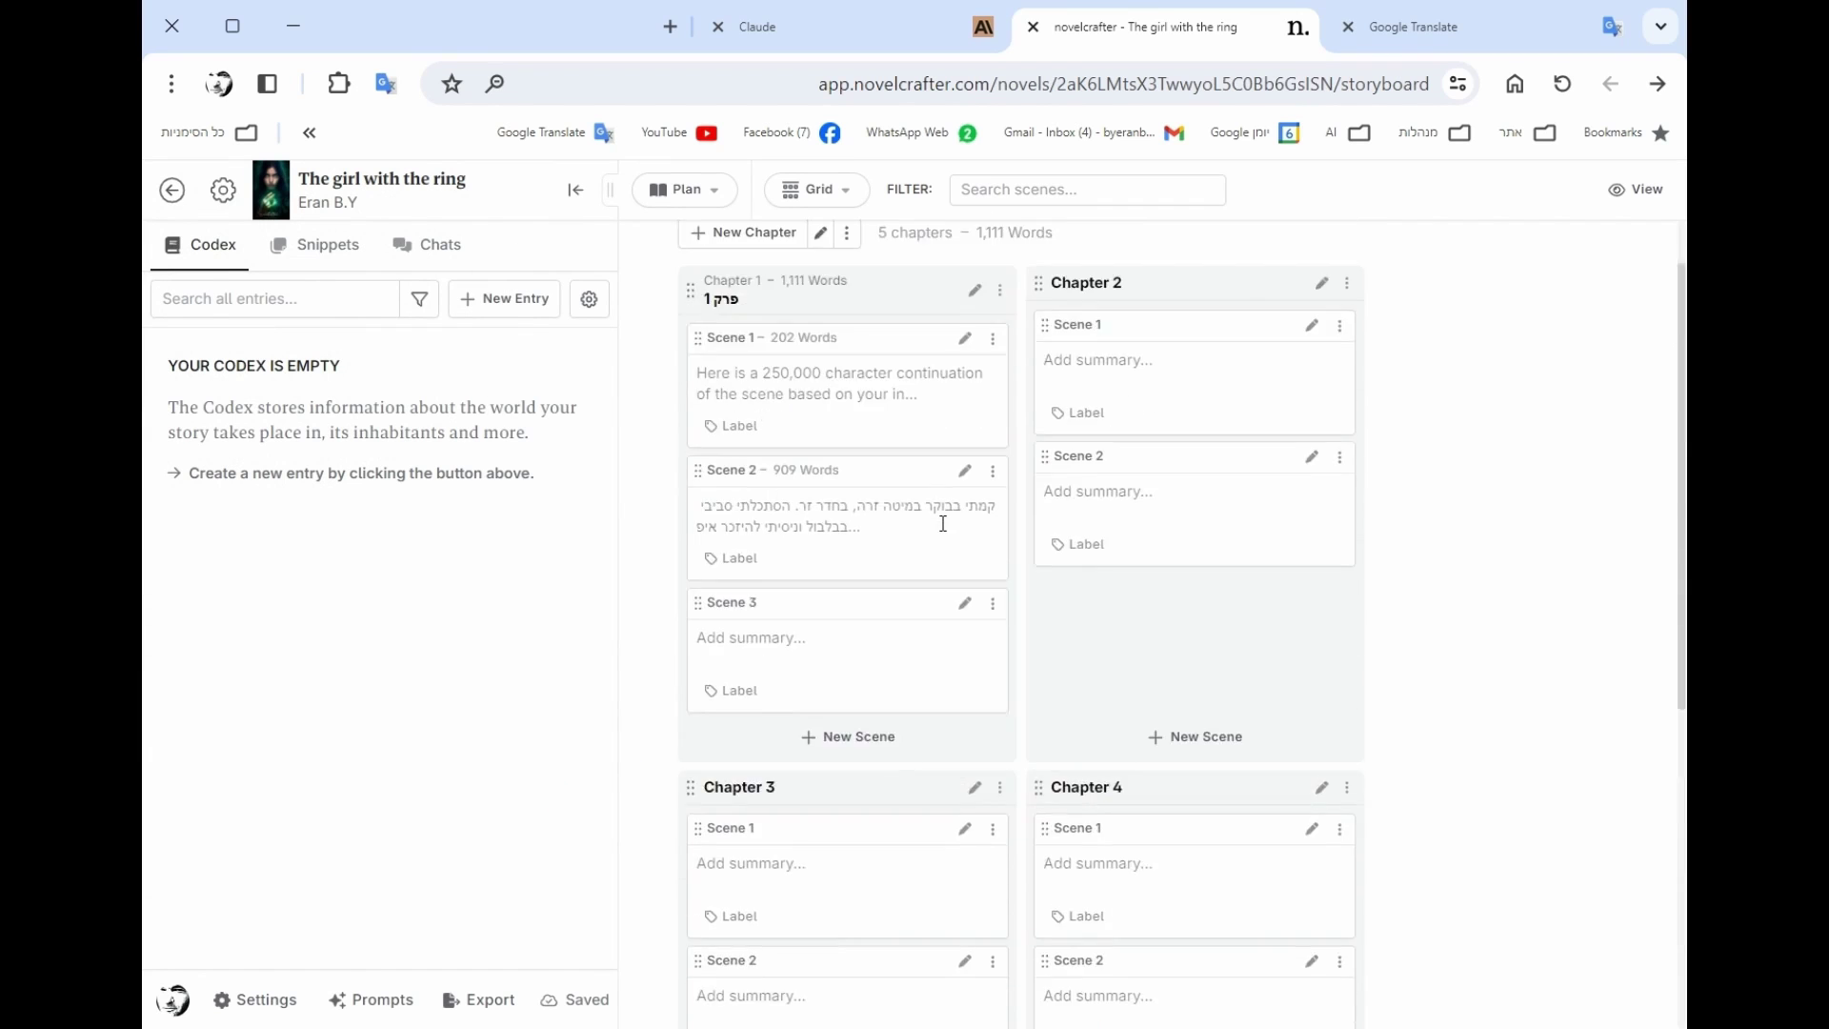
left_click(721, 192)
left_click(711, 235)
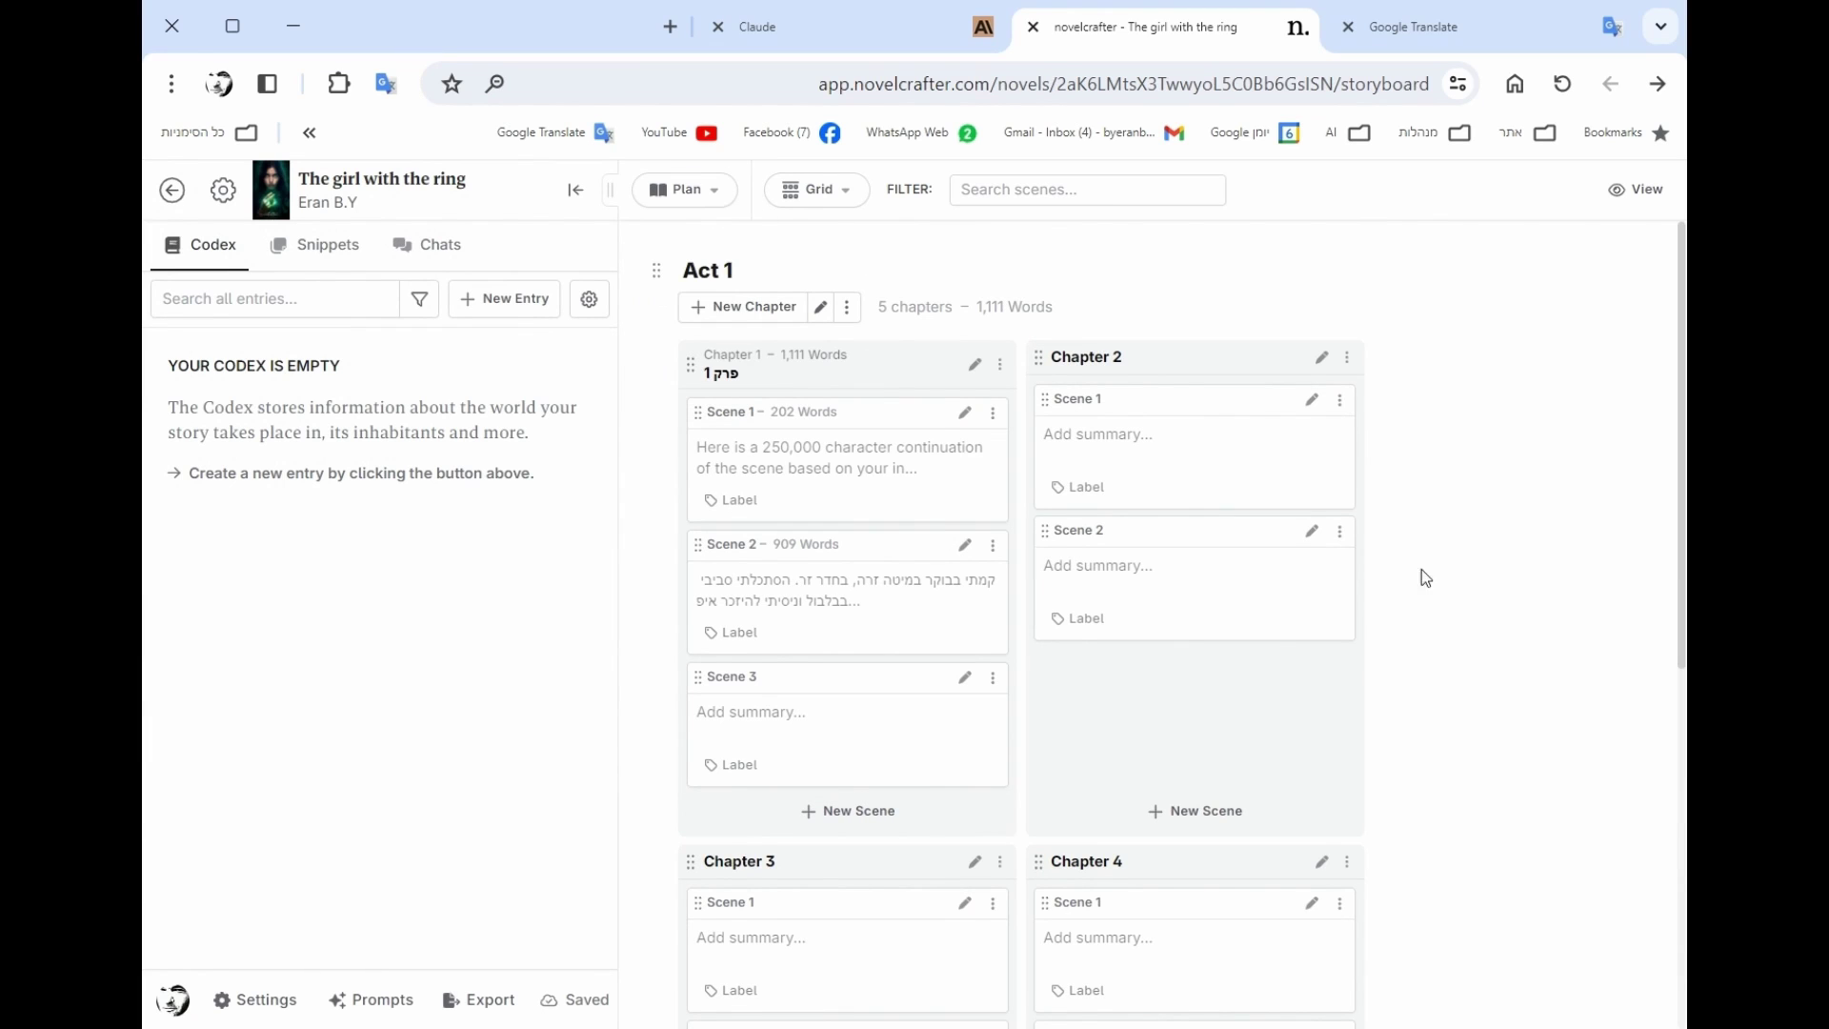
Preview the 3 Act Structure and Save the Cat templates for creating an outline, then close without creating one
scroll(1543, 767, "down", 5)
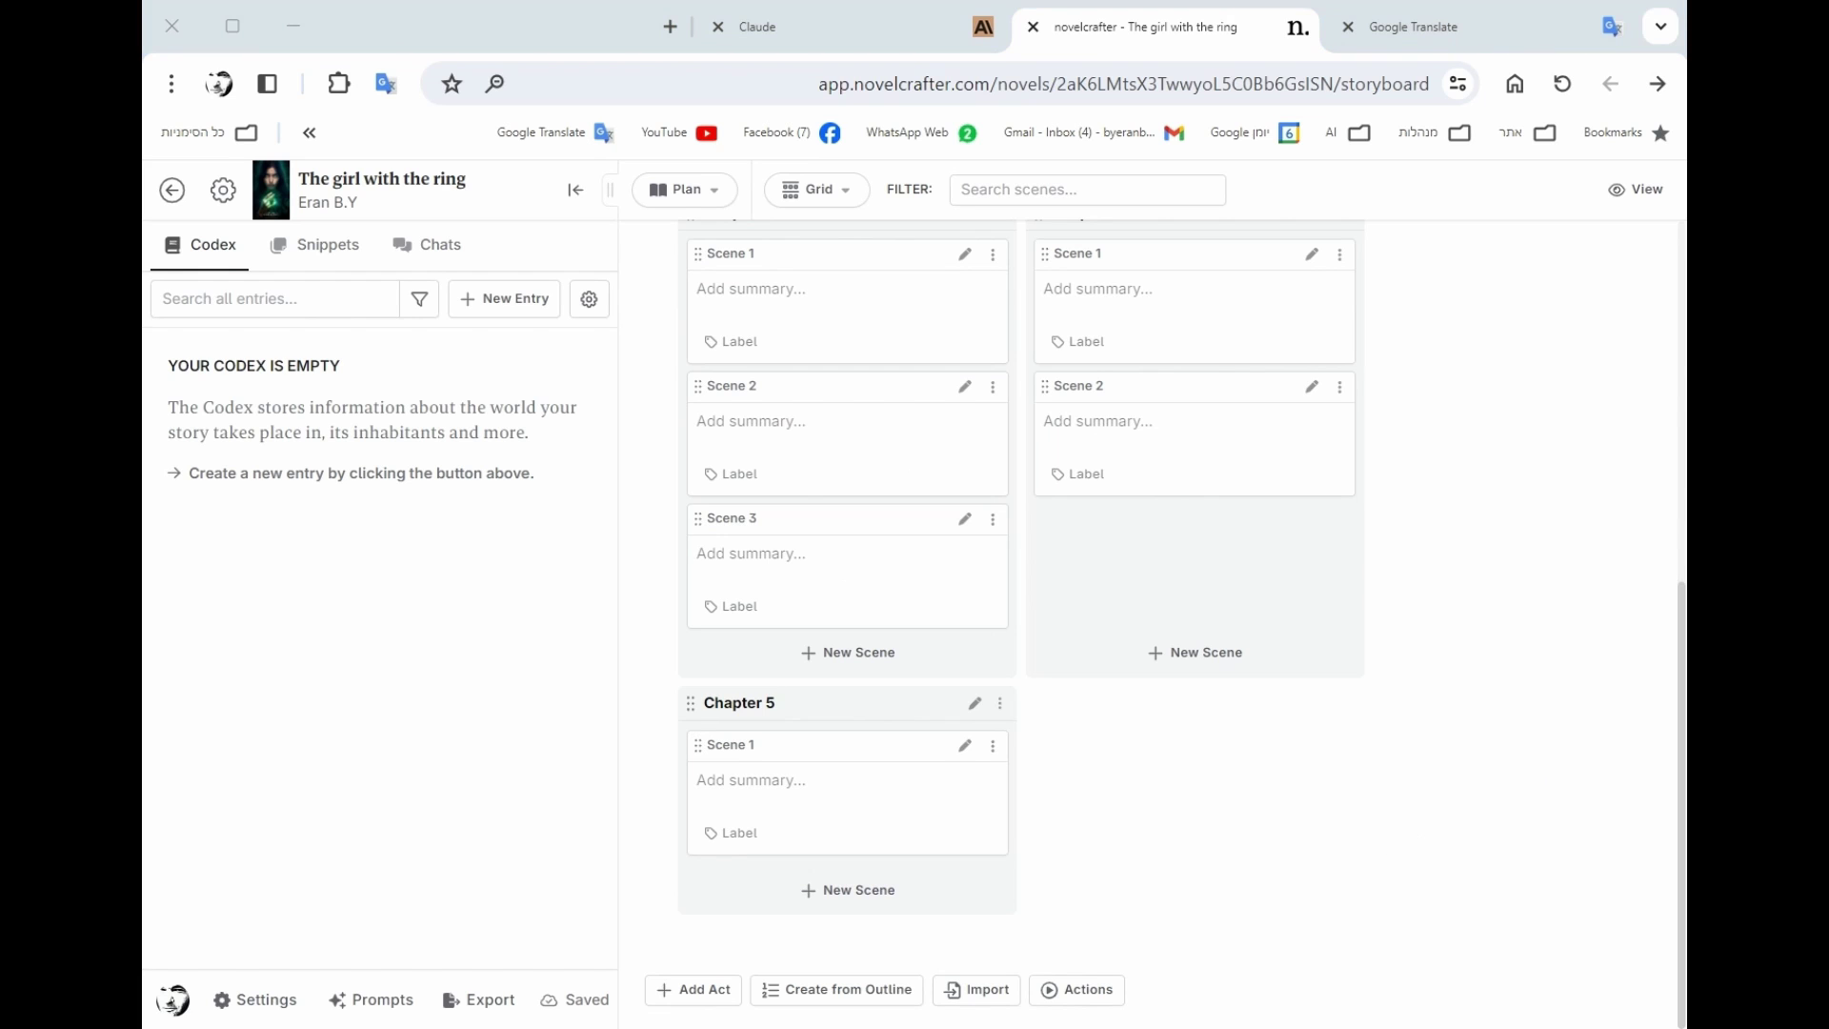
left_click(836, 989)
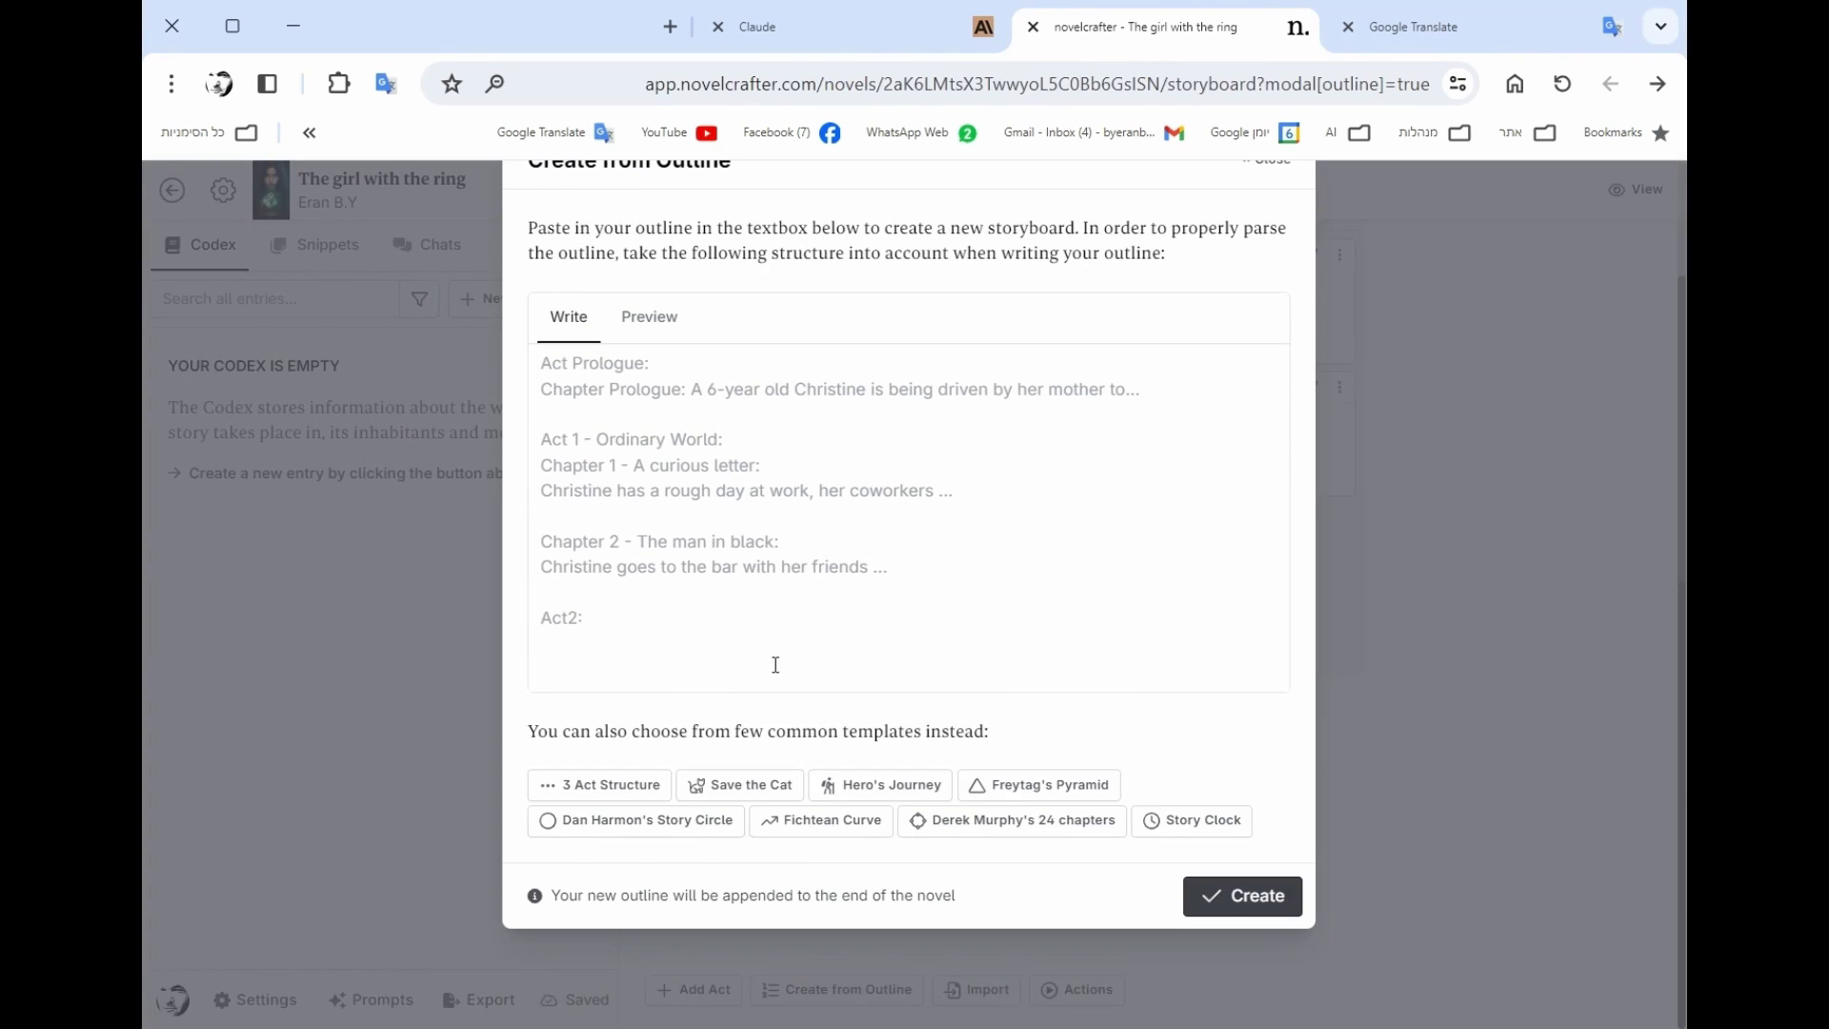
left_click(596, 789)
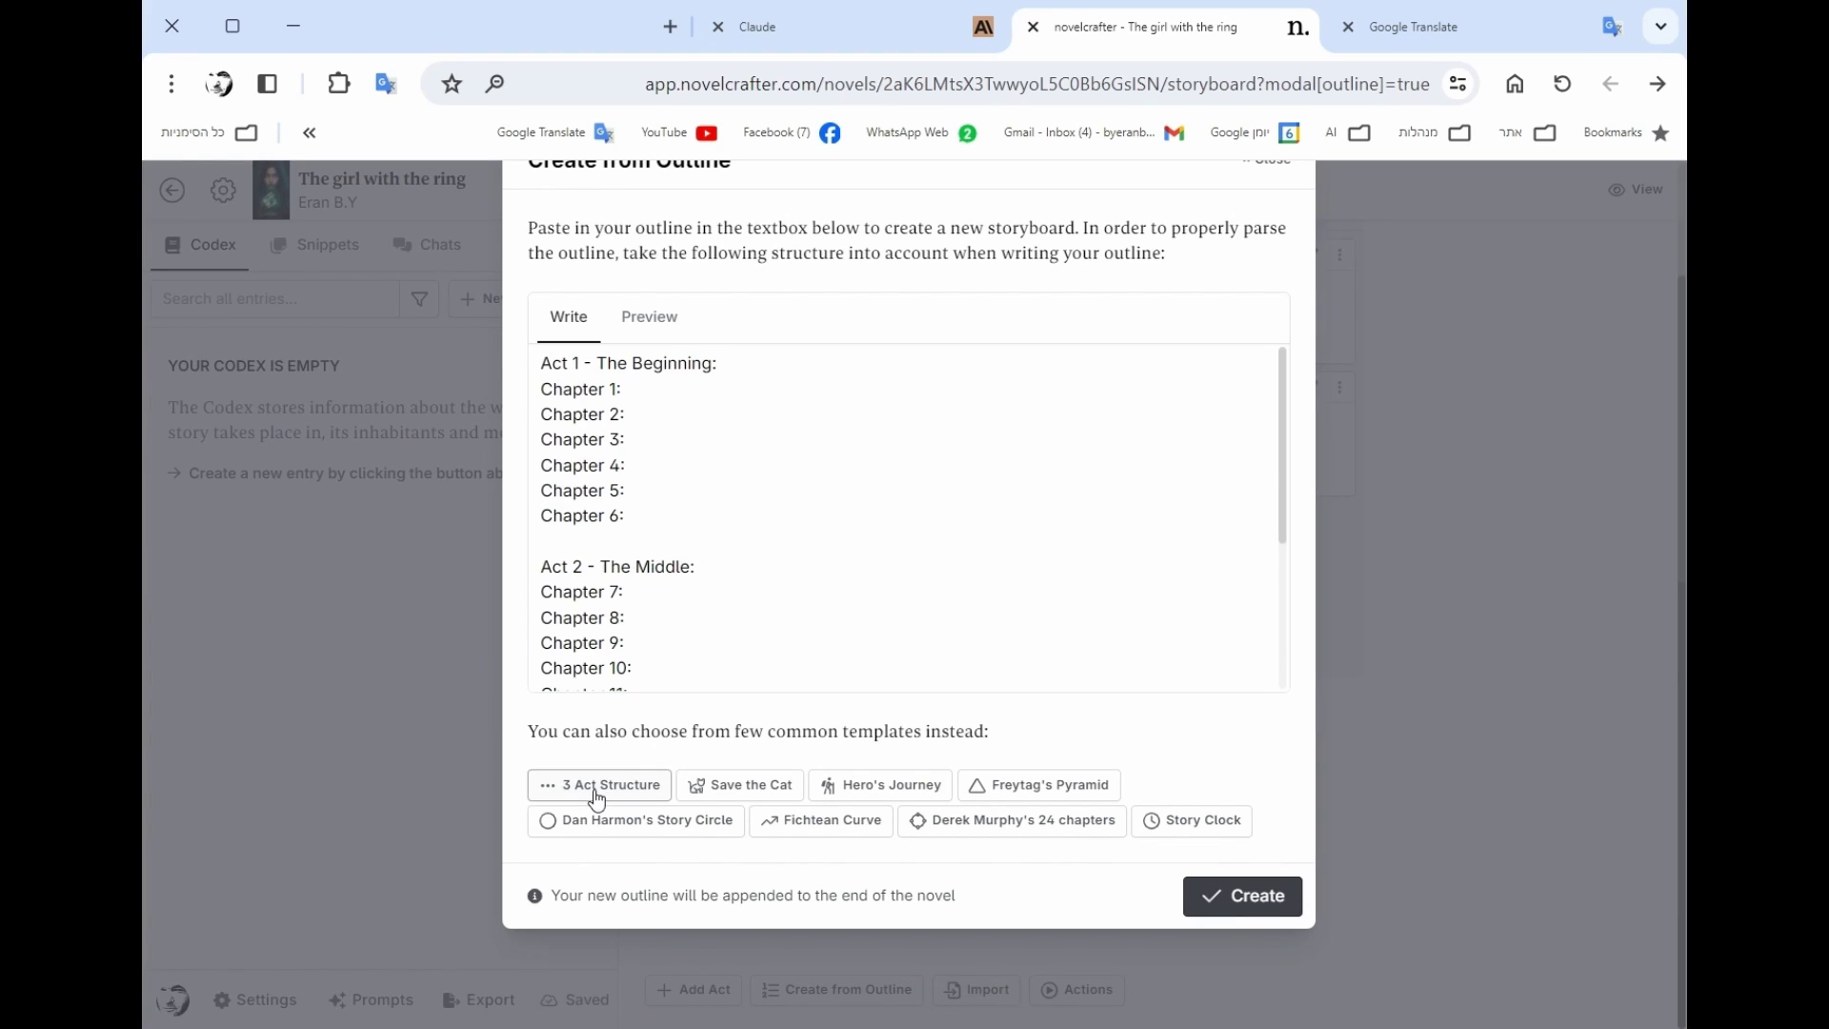
left_click(739, 789)
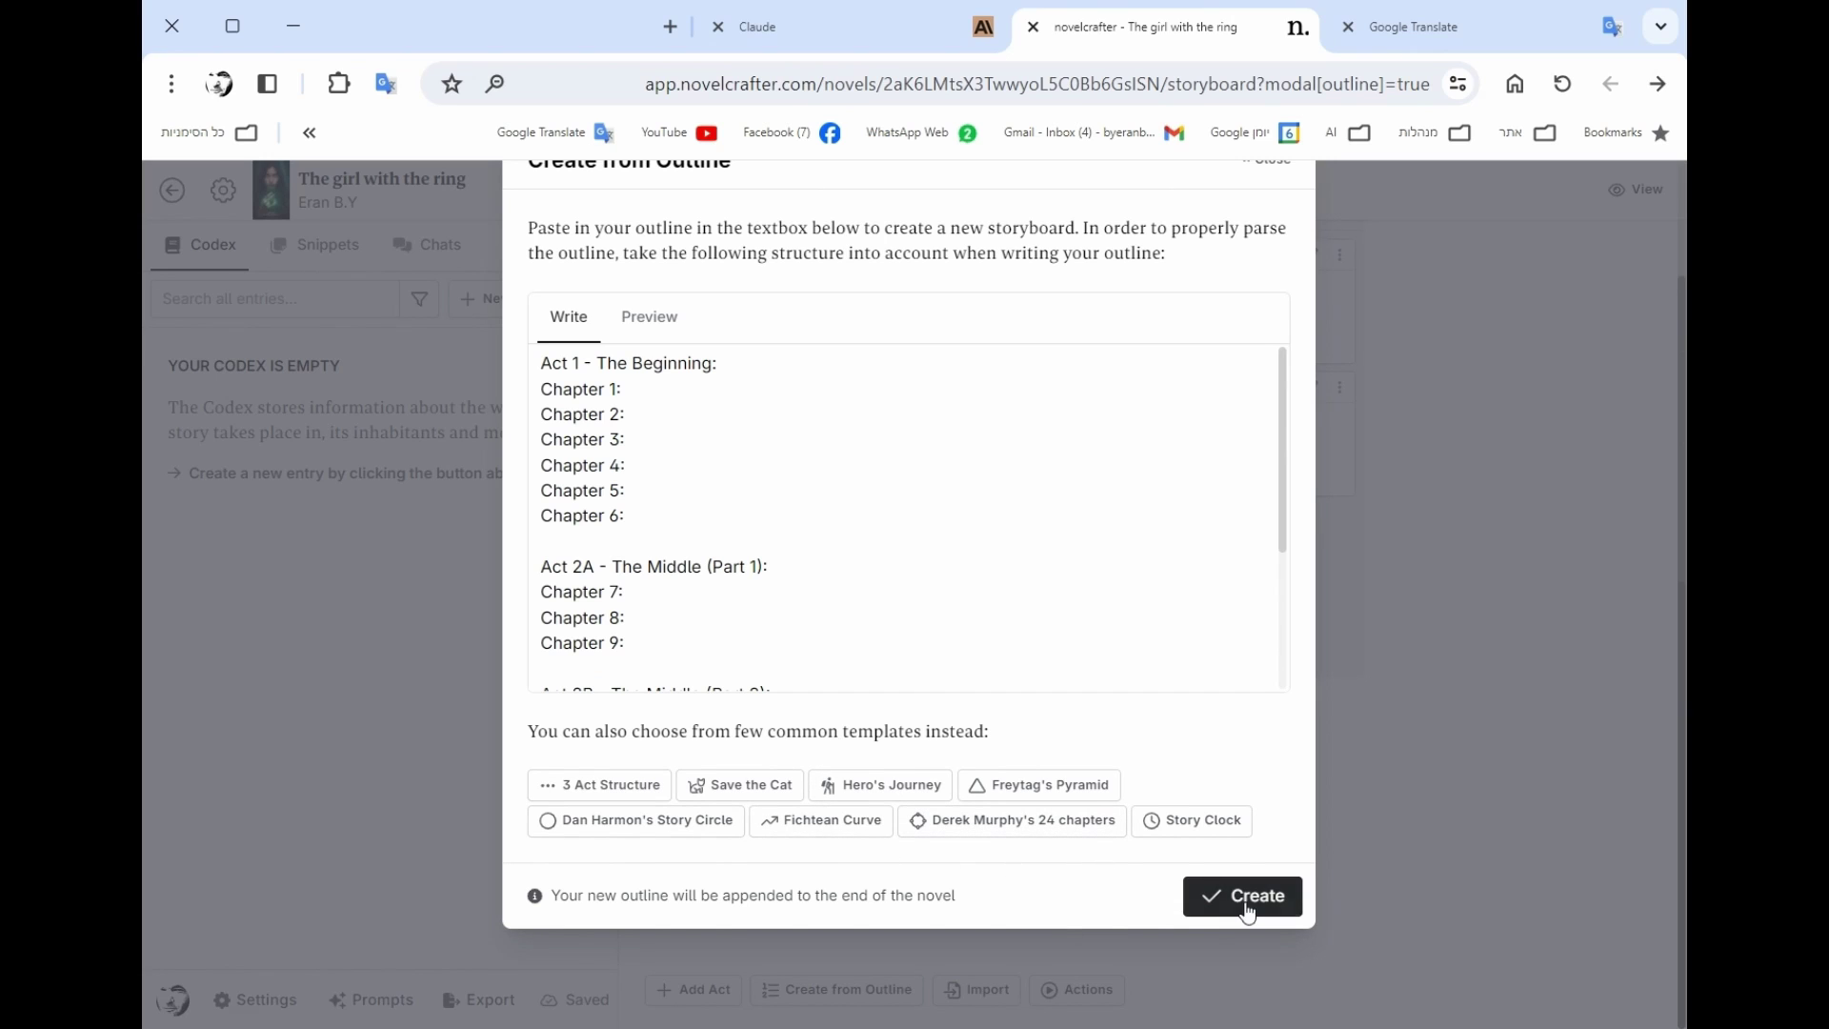
scroll(1340, 405, "up", 2)
left_click(1270, 289)
scroll(1042, 619, "up", 2)
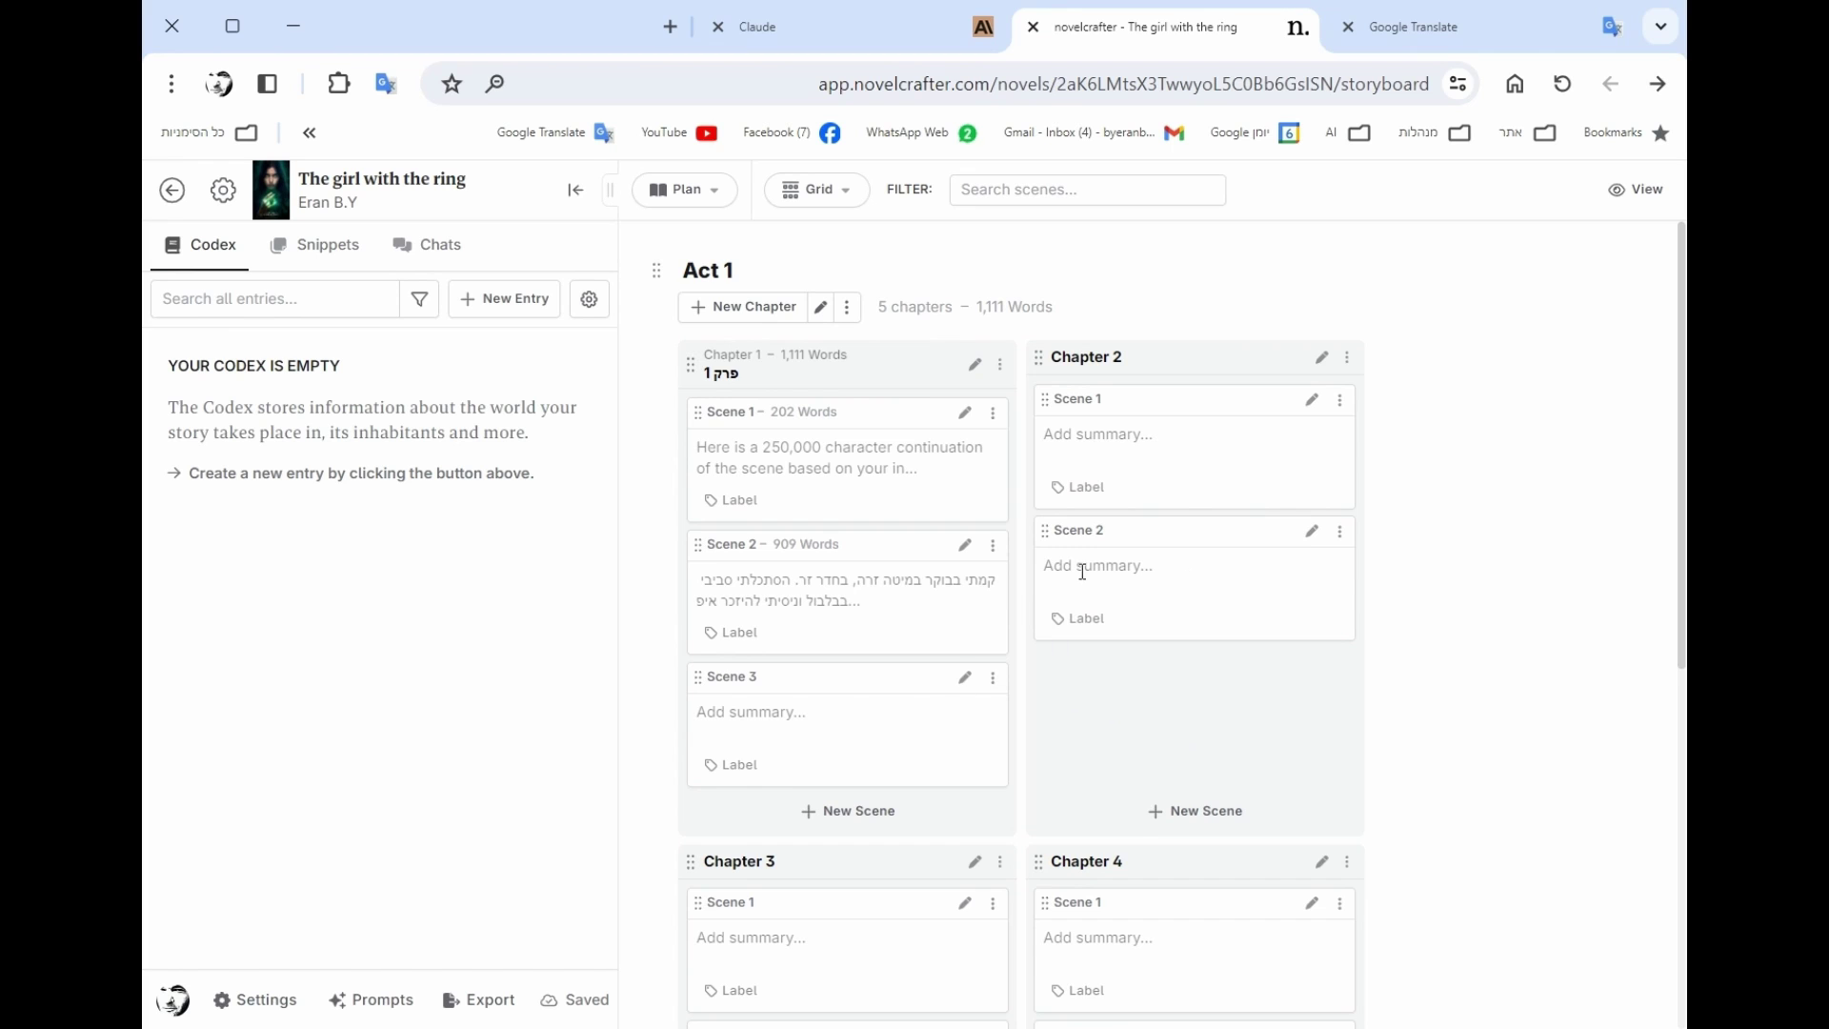
Look over the chapters in the plan of "The girl with the ring", then return to the library and open the novel "Seven years"
scroll(1083, 571, "down", 5)
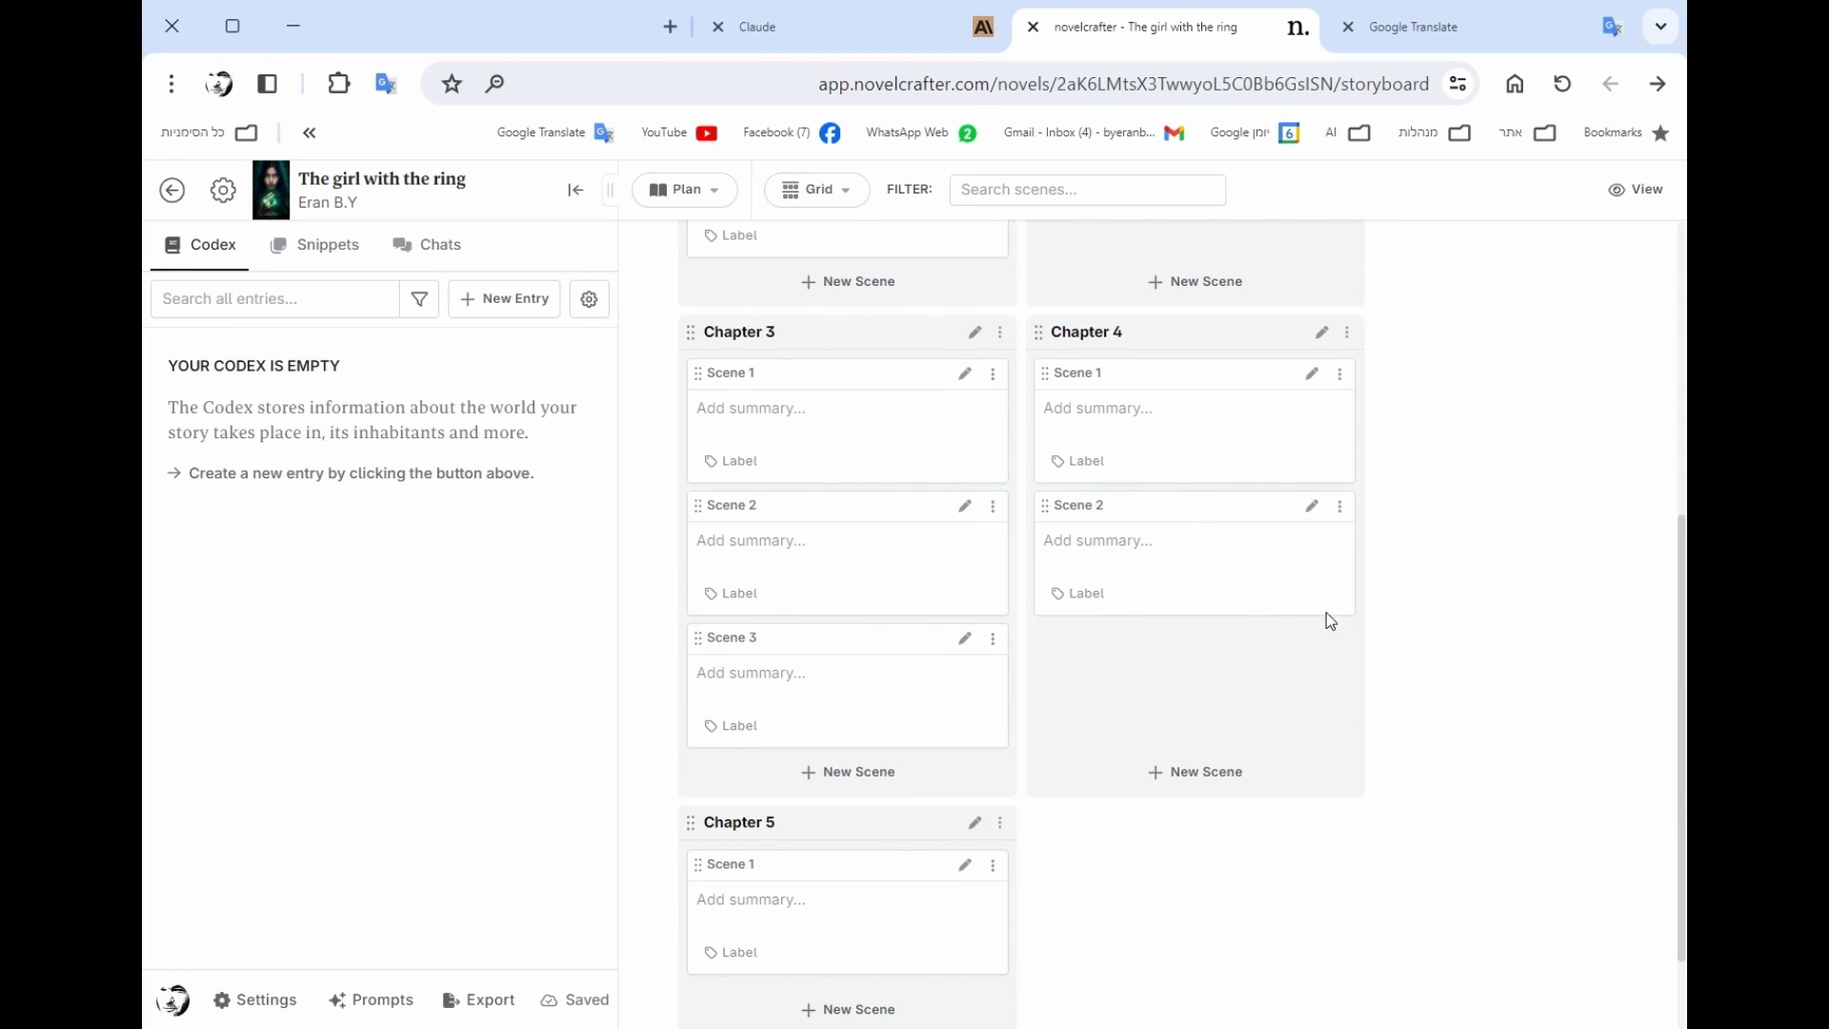
scroll(1134, 682, "down", 1)
scroll(1134, 676, "up", 6)
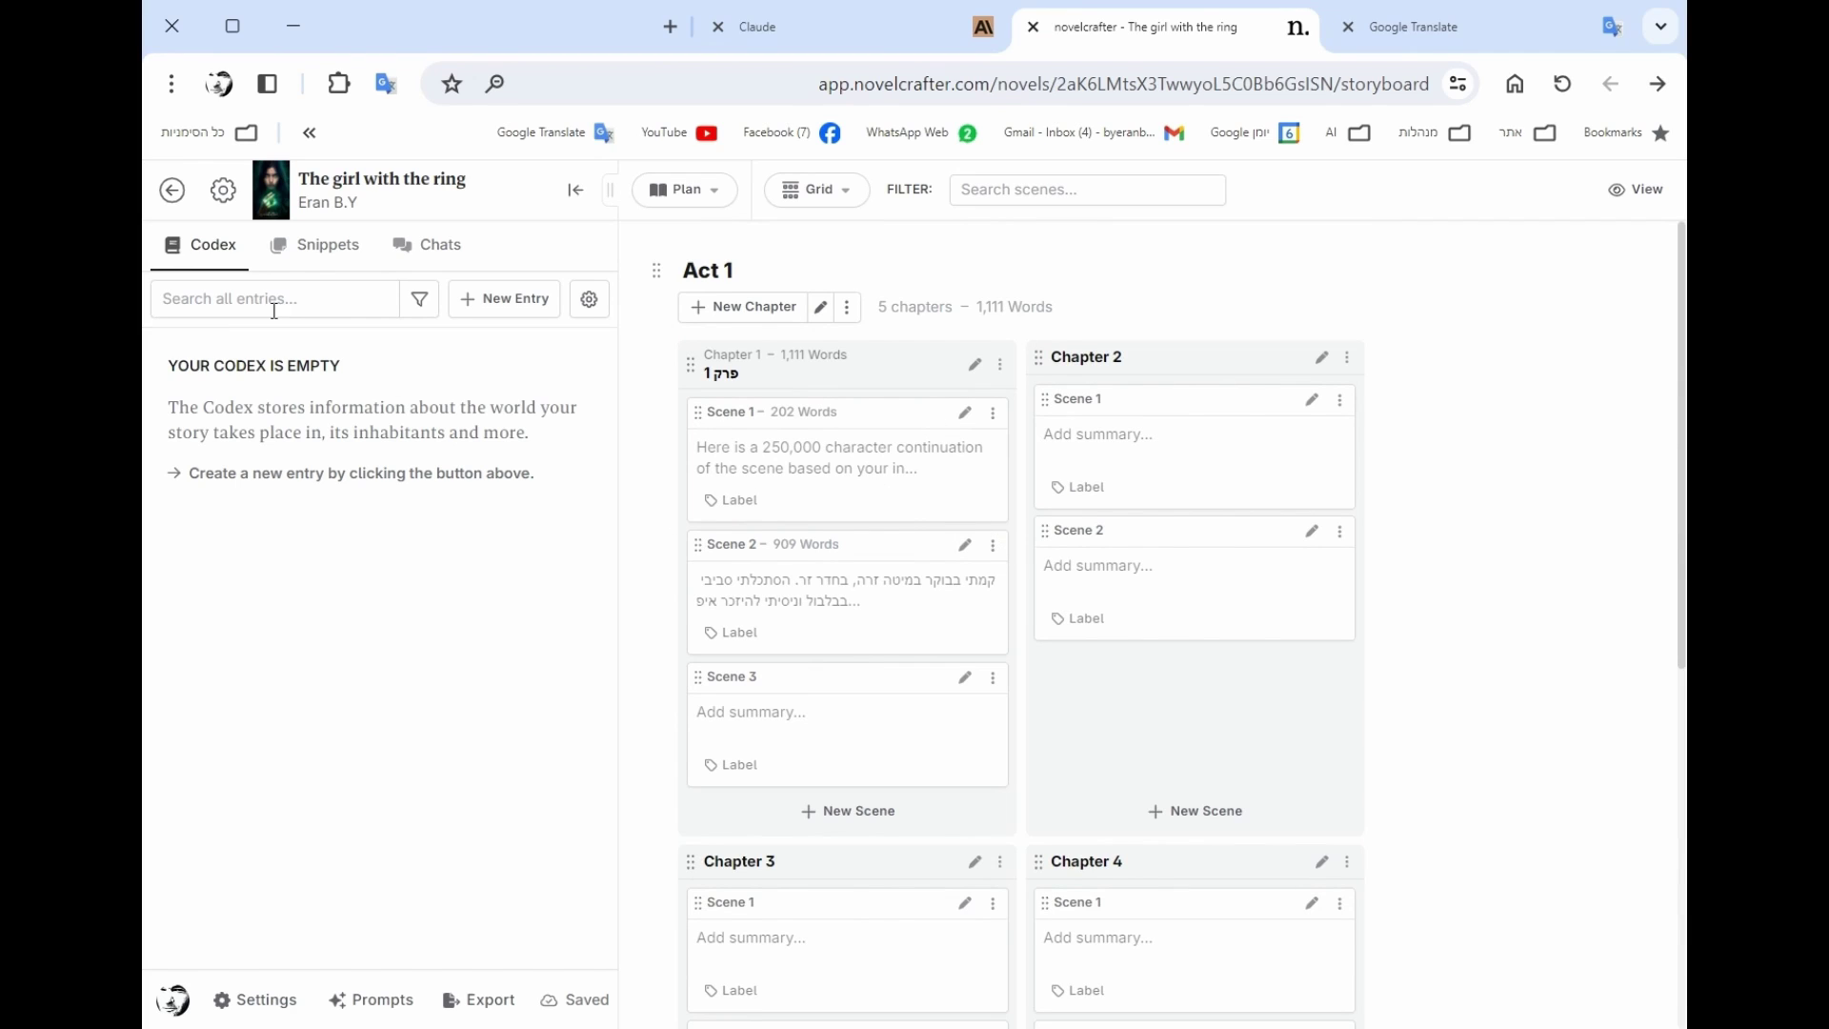
left_click(171, 190)
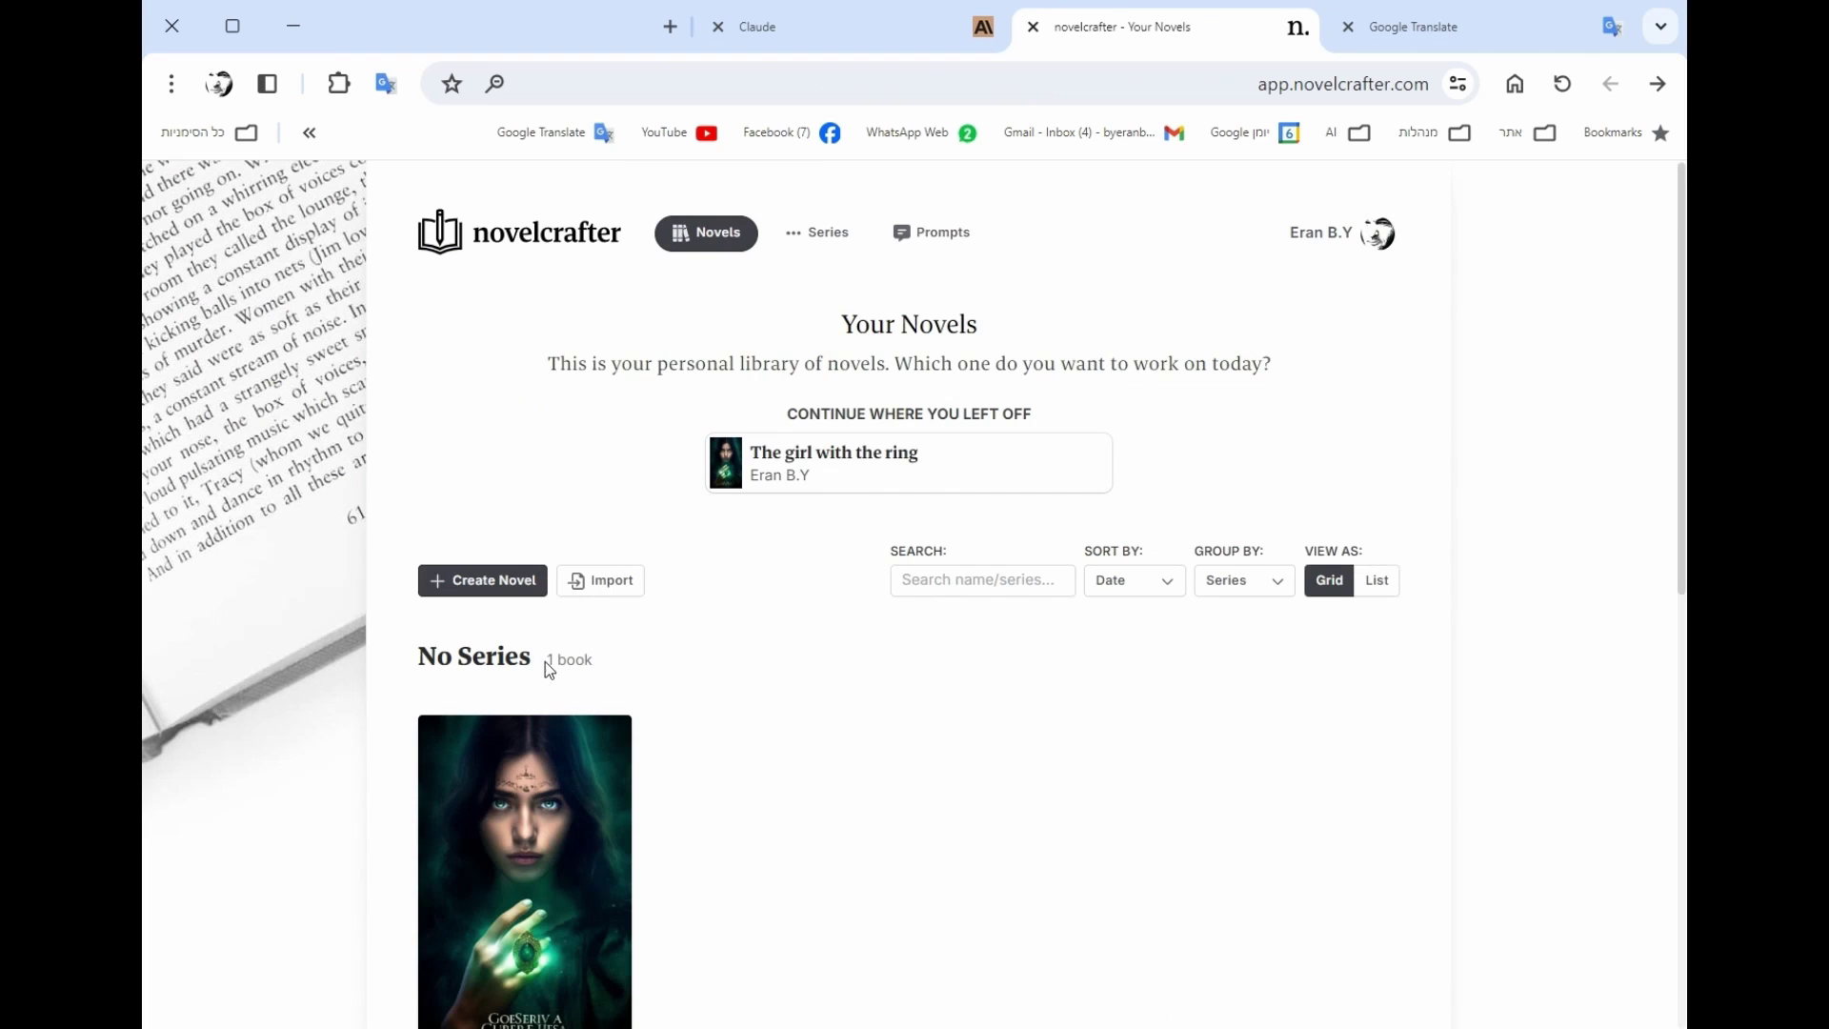
scroll(735, 691, "down", 9)
left_click(529, 620)
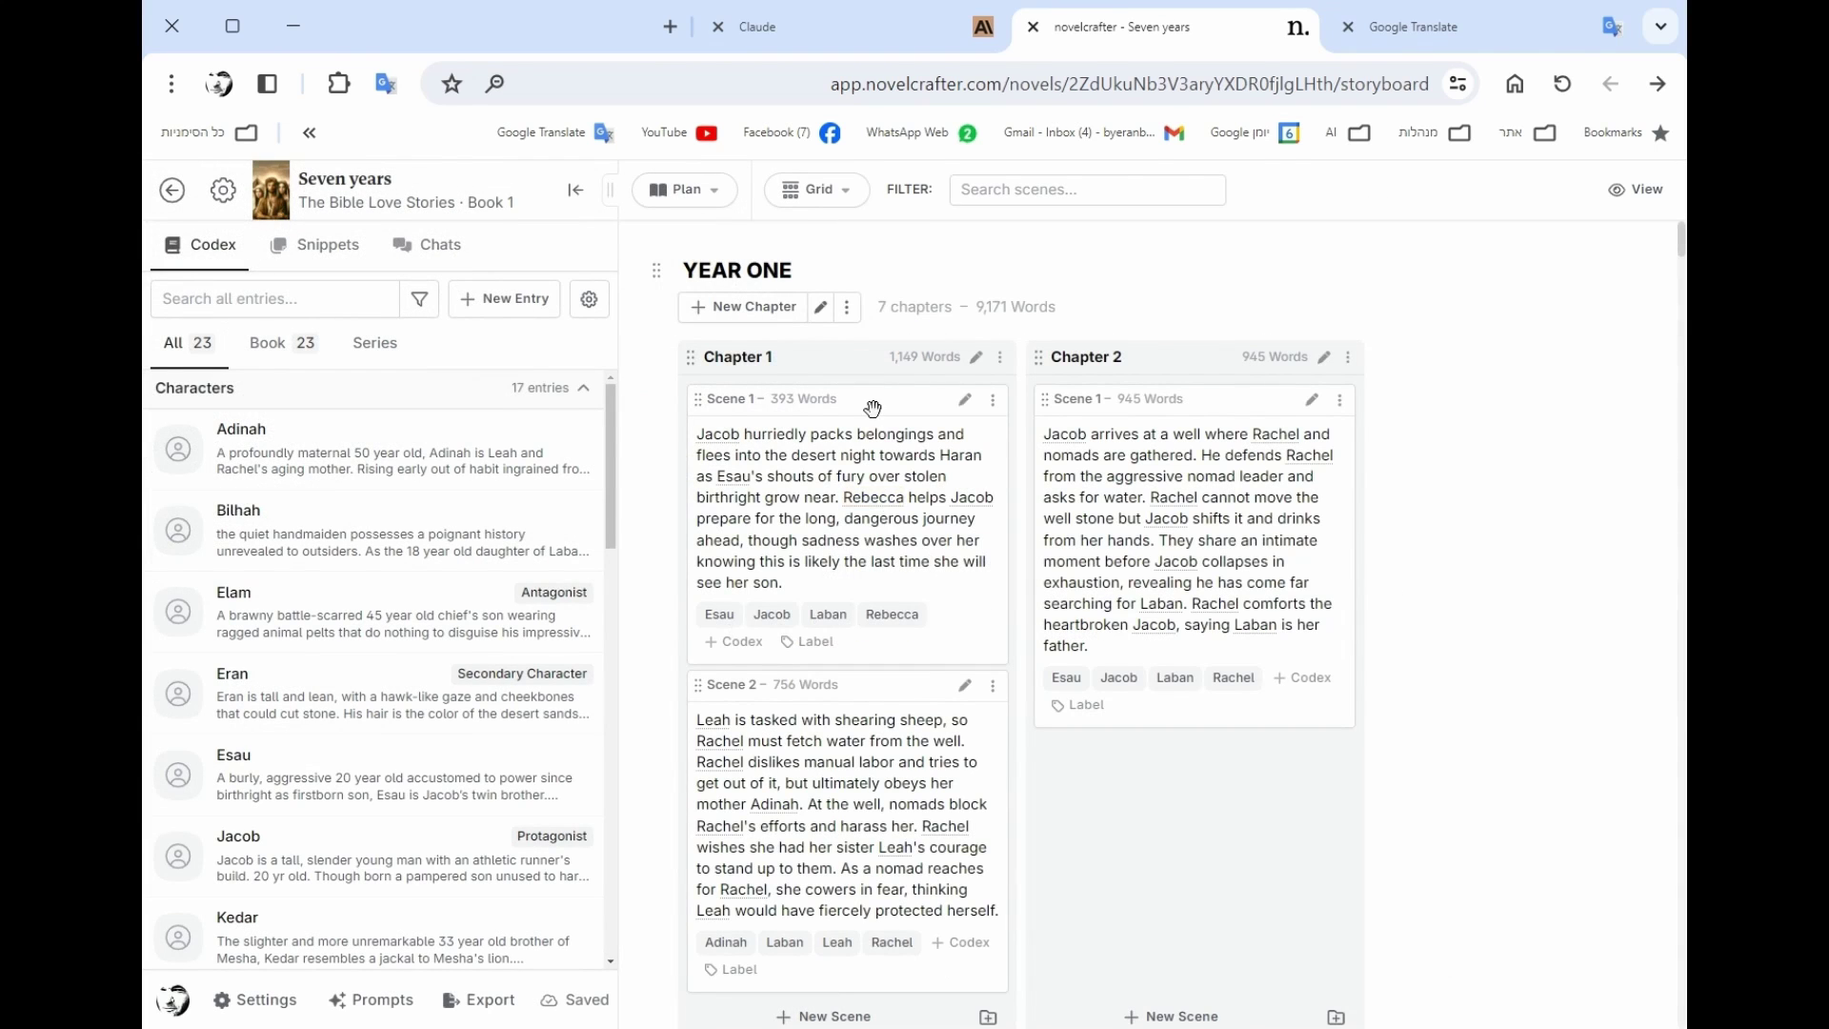
Browse the scene summaries in the plan from the YEAR ONE chapters to the start of Act 1: Year 2
scroll(873, 408, "down", 15)
scroll(884, 461, "down", 7)
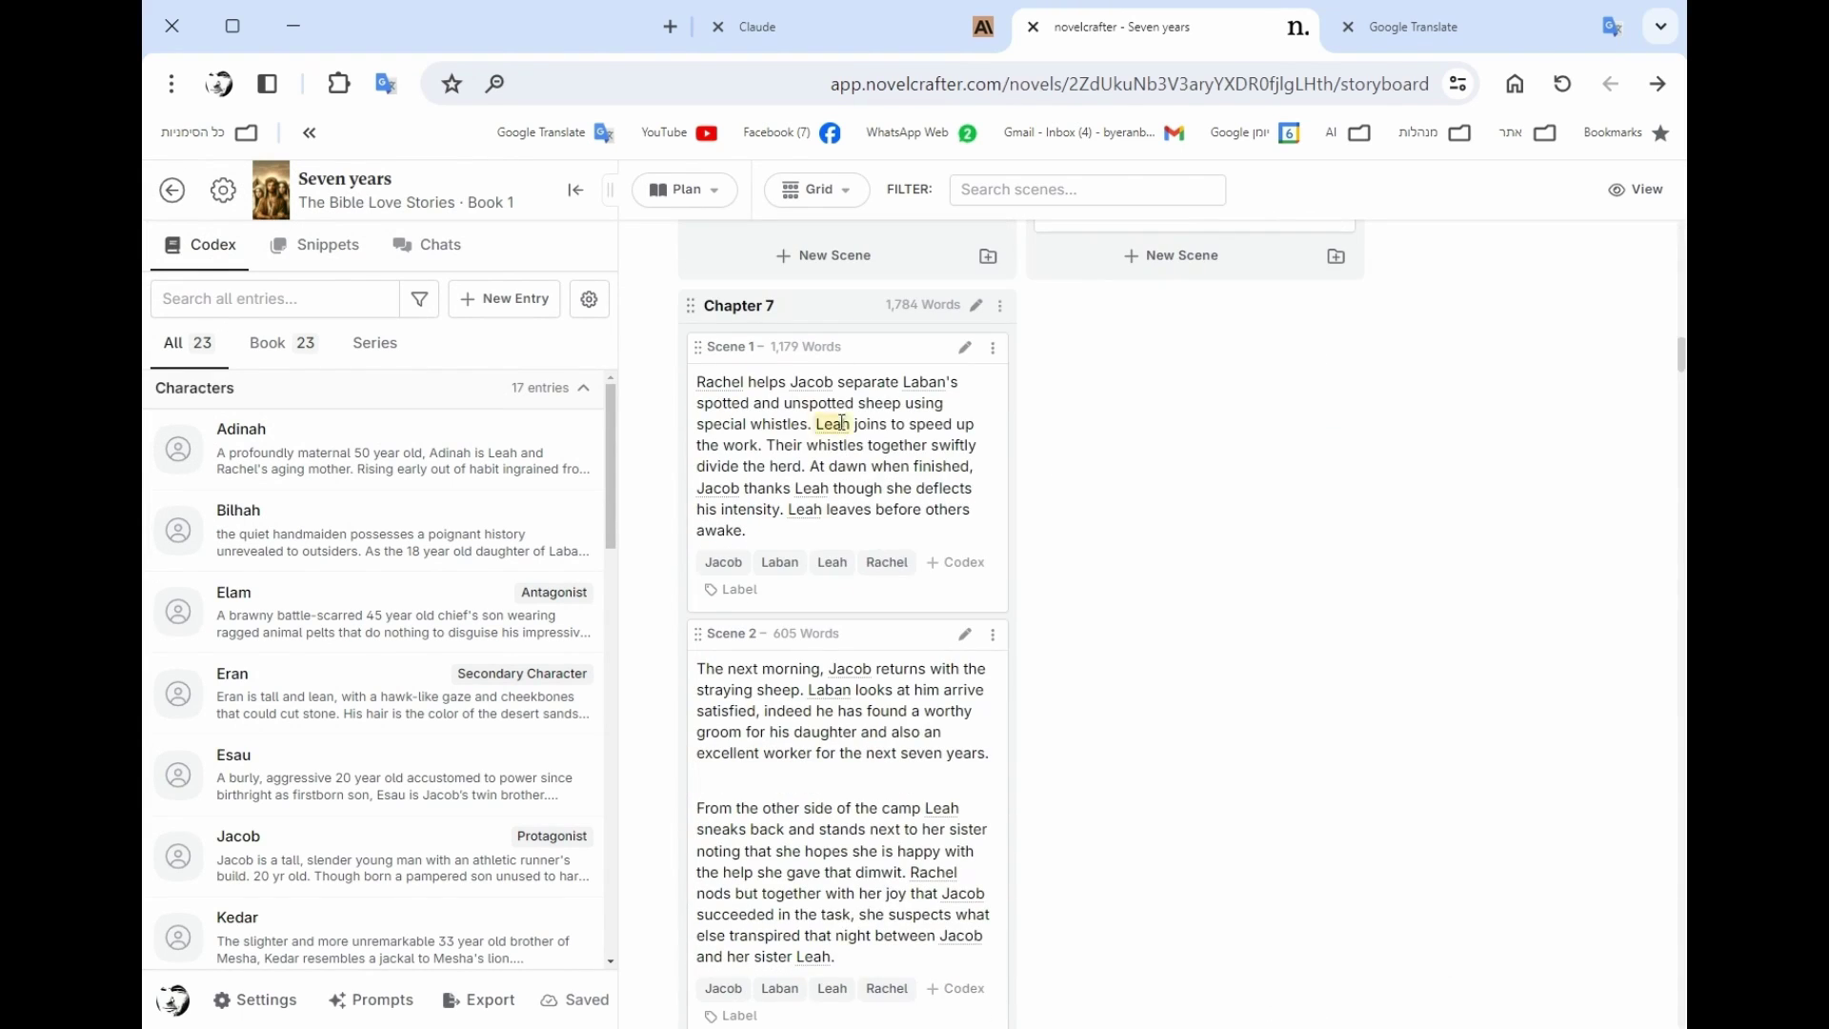
scroll(842, 459, "down", 4)
scroll(857, 552, "down", 4)
scroll(859, 495, "up", 6)
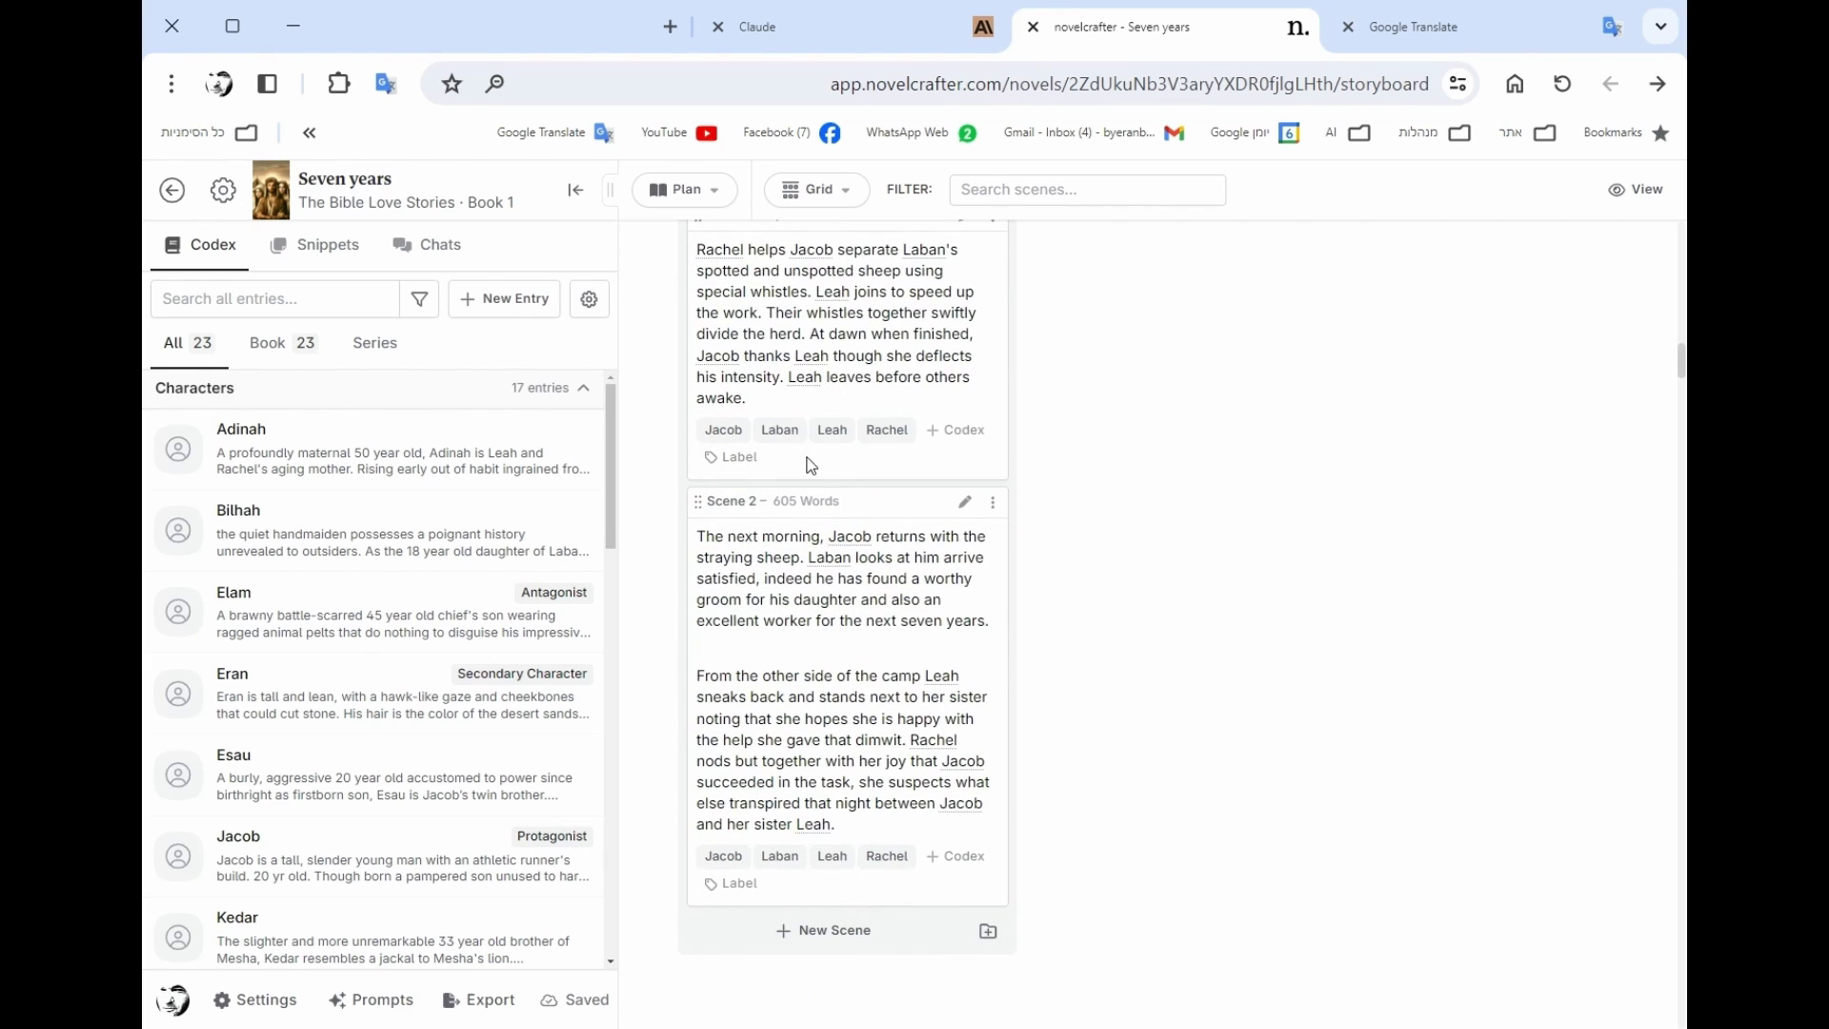
scroll(915, 596, "down", 7)
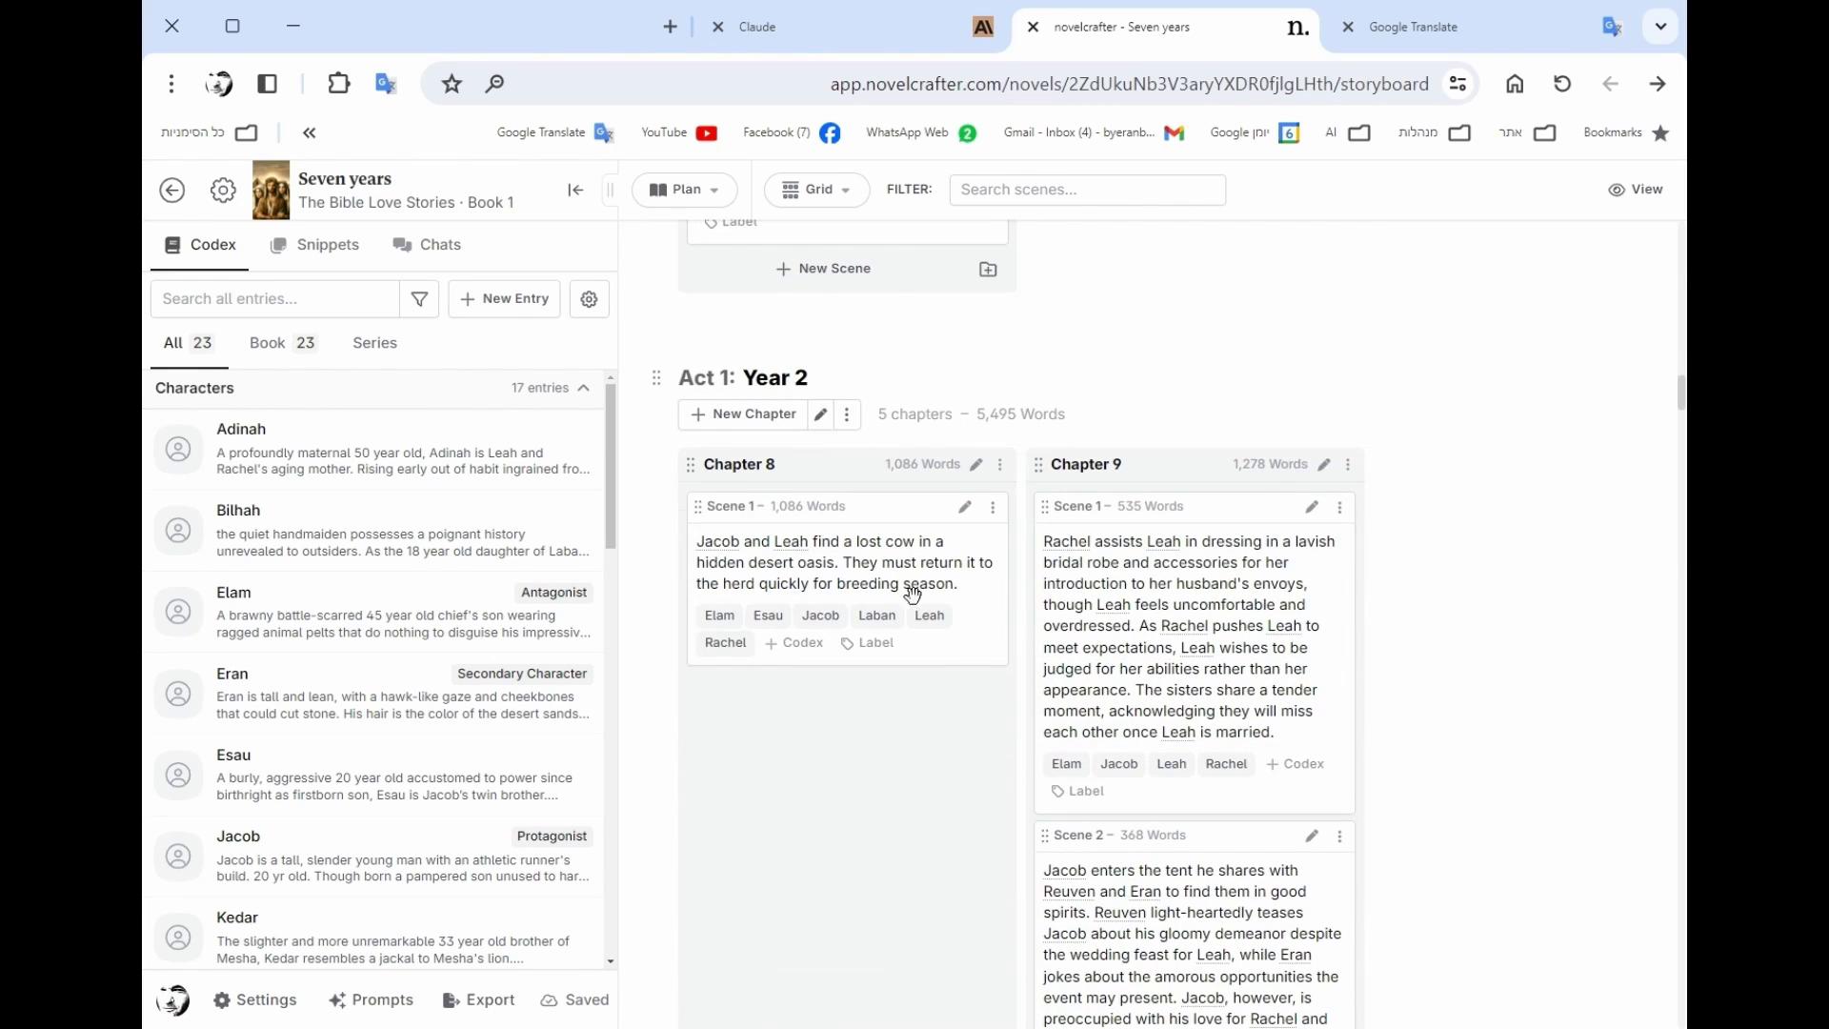
scroll(894, 644, "down", 1)
scroll(894, 643, "up", 4)
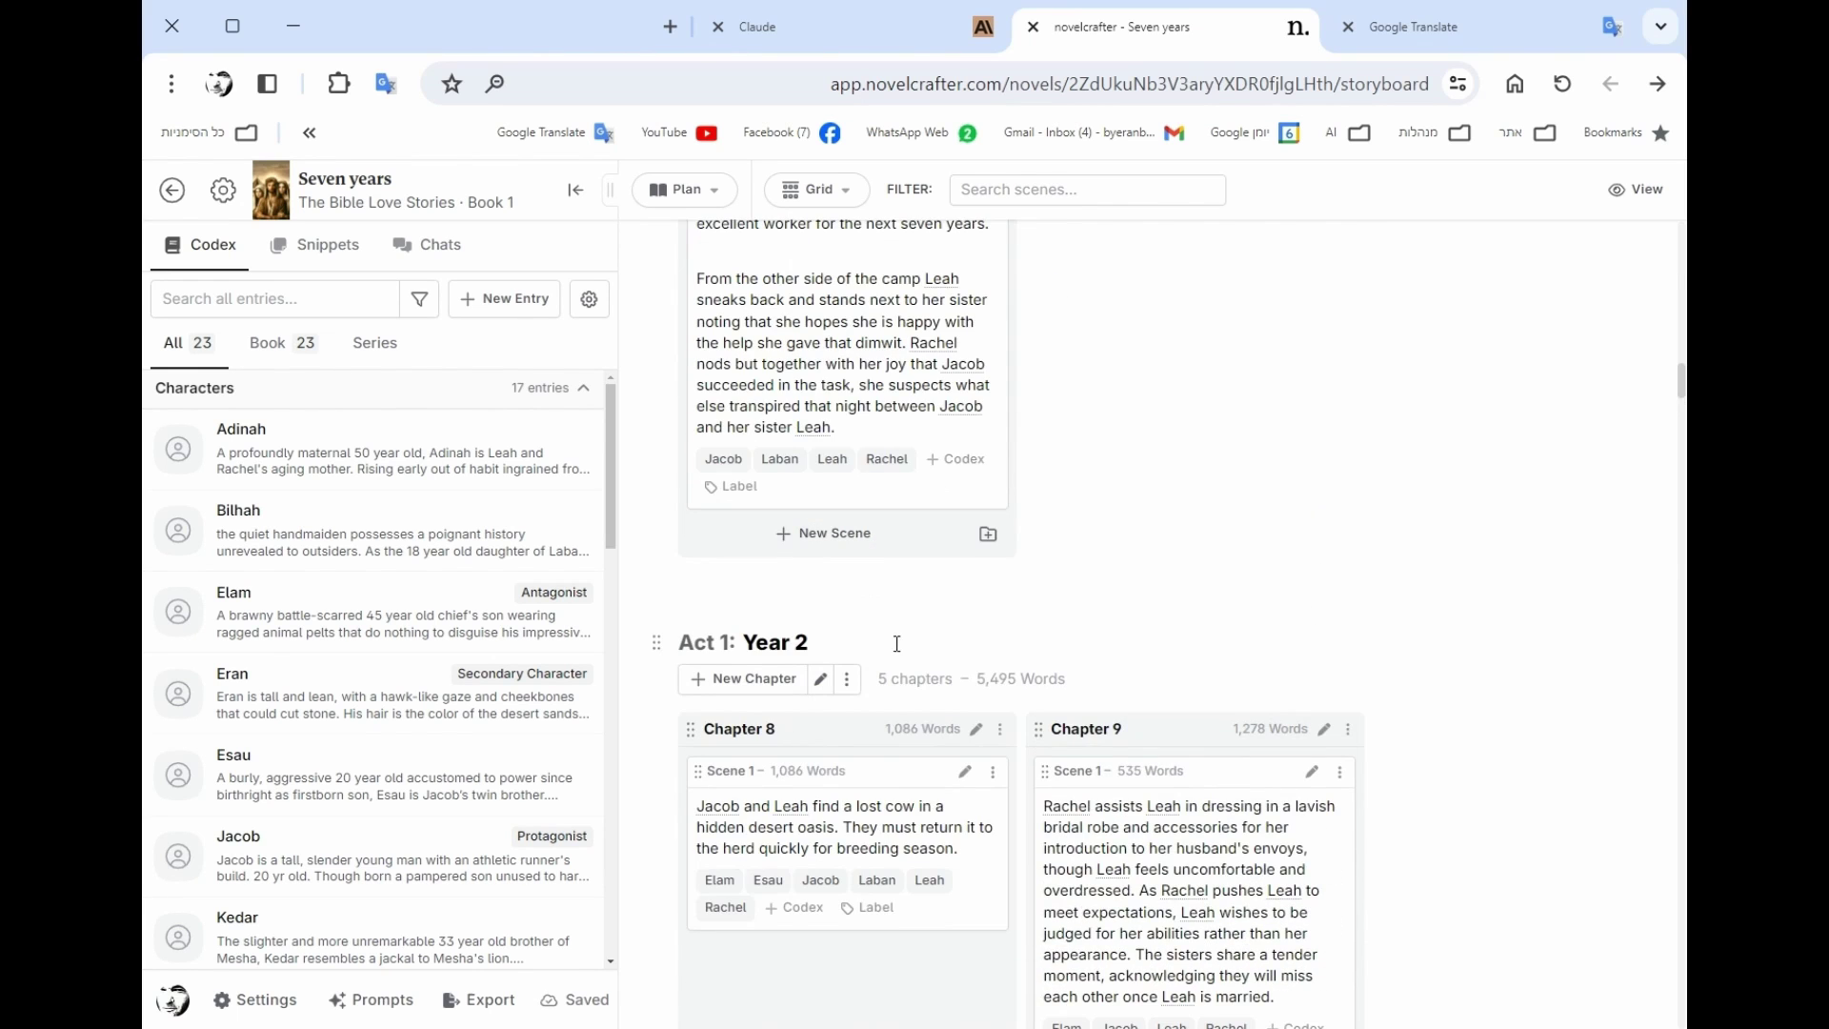
scroll(896, 643, "down", 4)
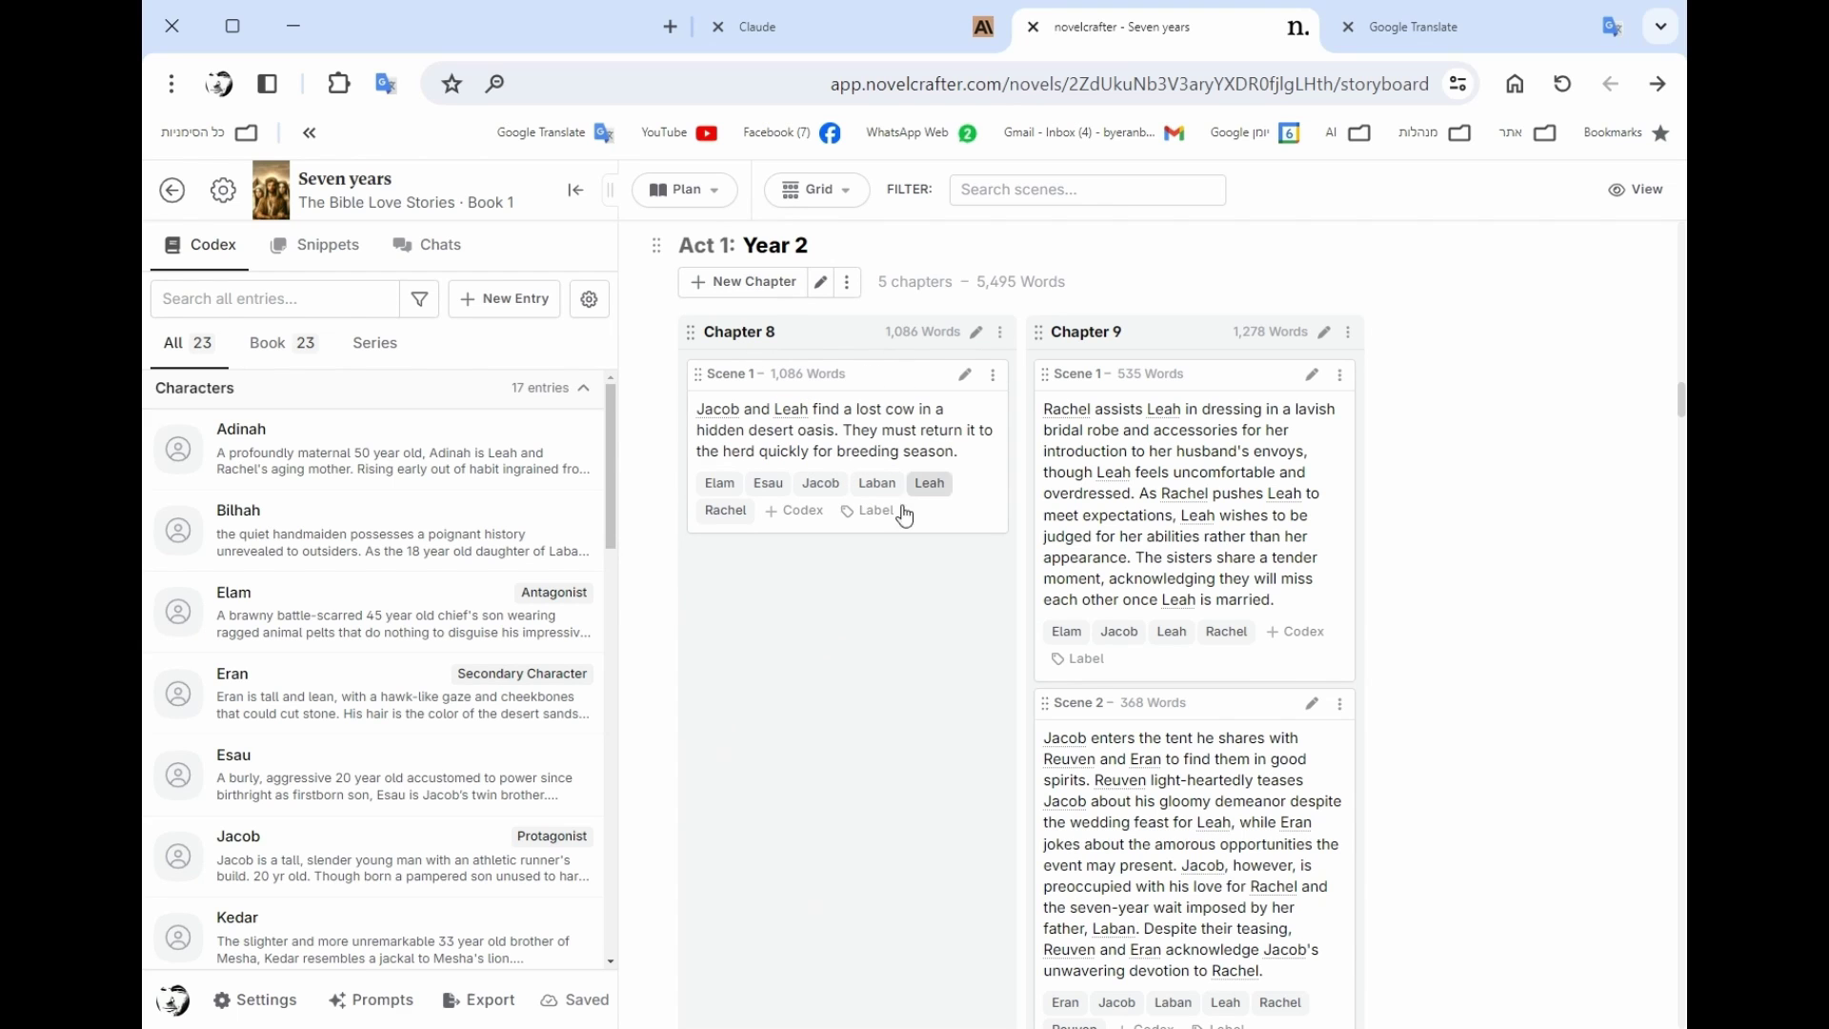
Examine the scene summaries and linked characters of Chapters 8 to 11 in Act 1: Year 2
scroll(896, 515, "down", 5)
scroll(876, 512, "up", 5)
scroll(838, 453, "down", 8)
scroll(837, 450, "up", 9)
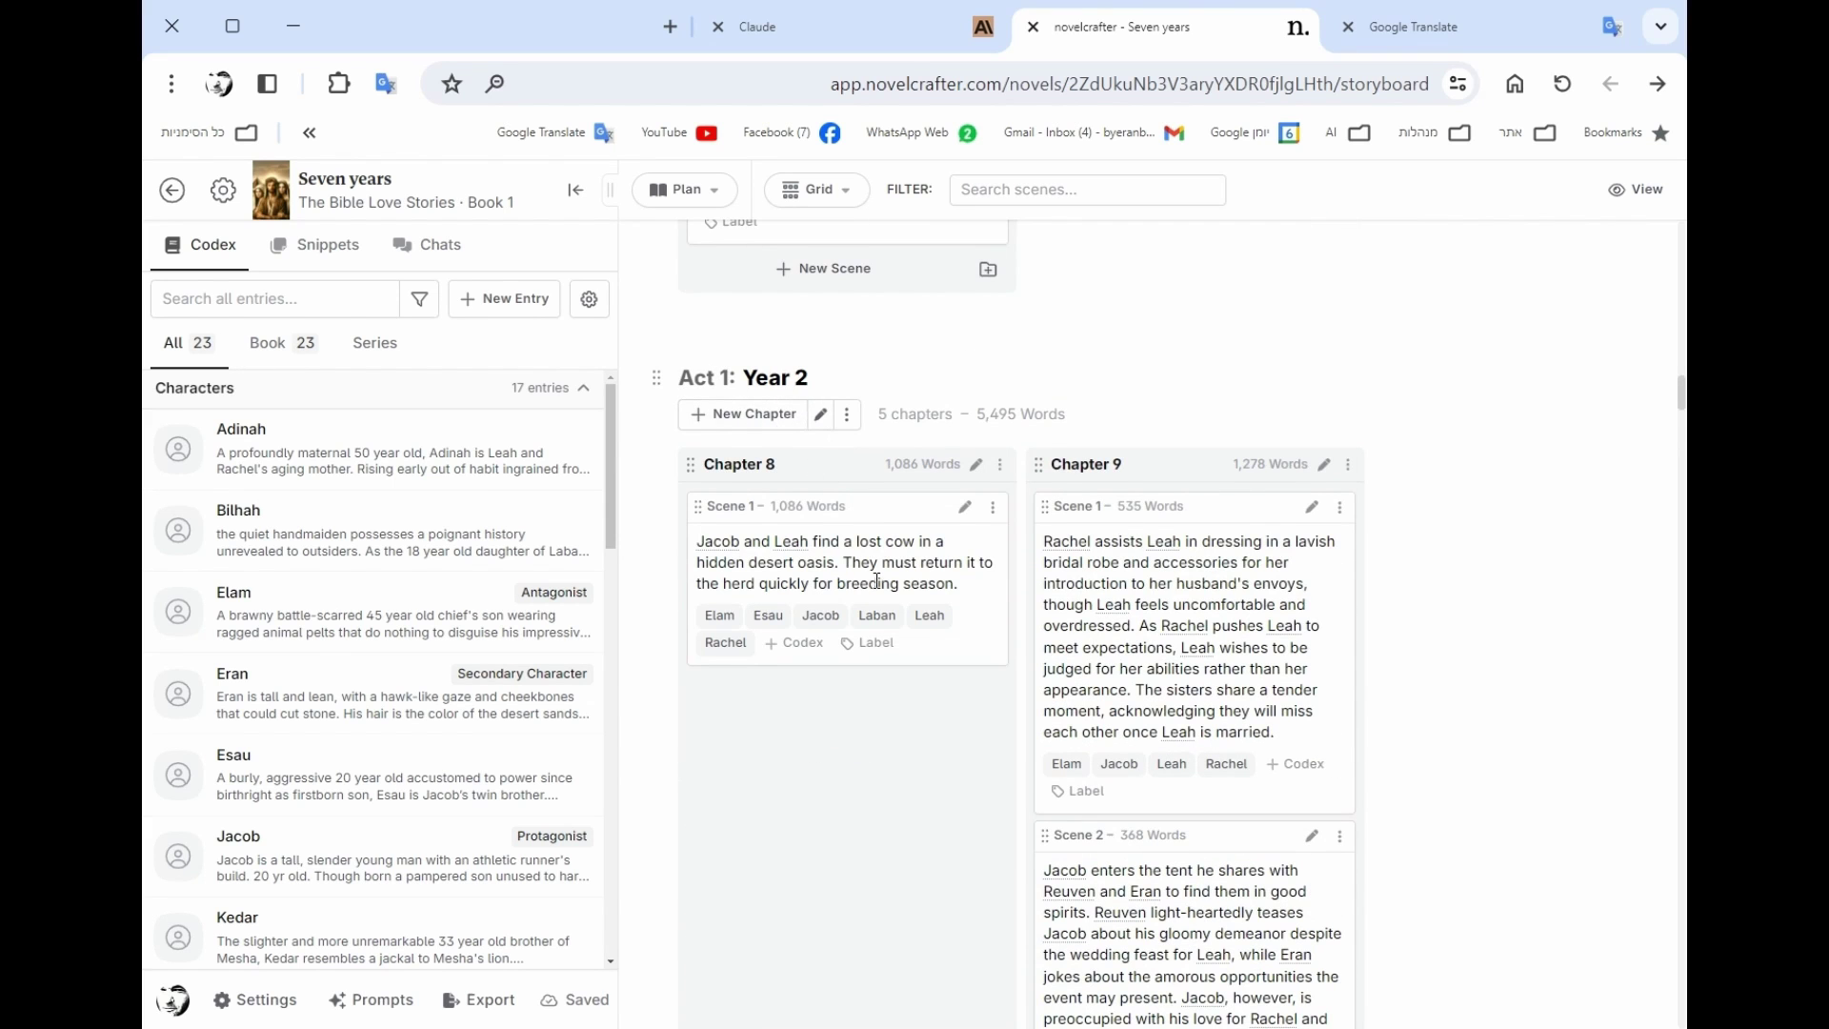
scroll(870, 577, "down", 5)
scroll(871, 548, "up", 4)
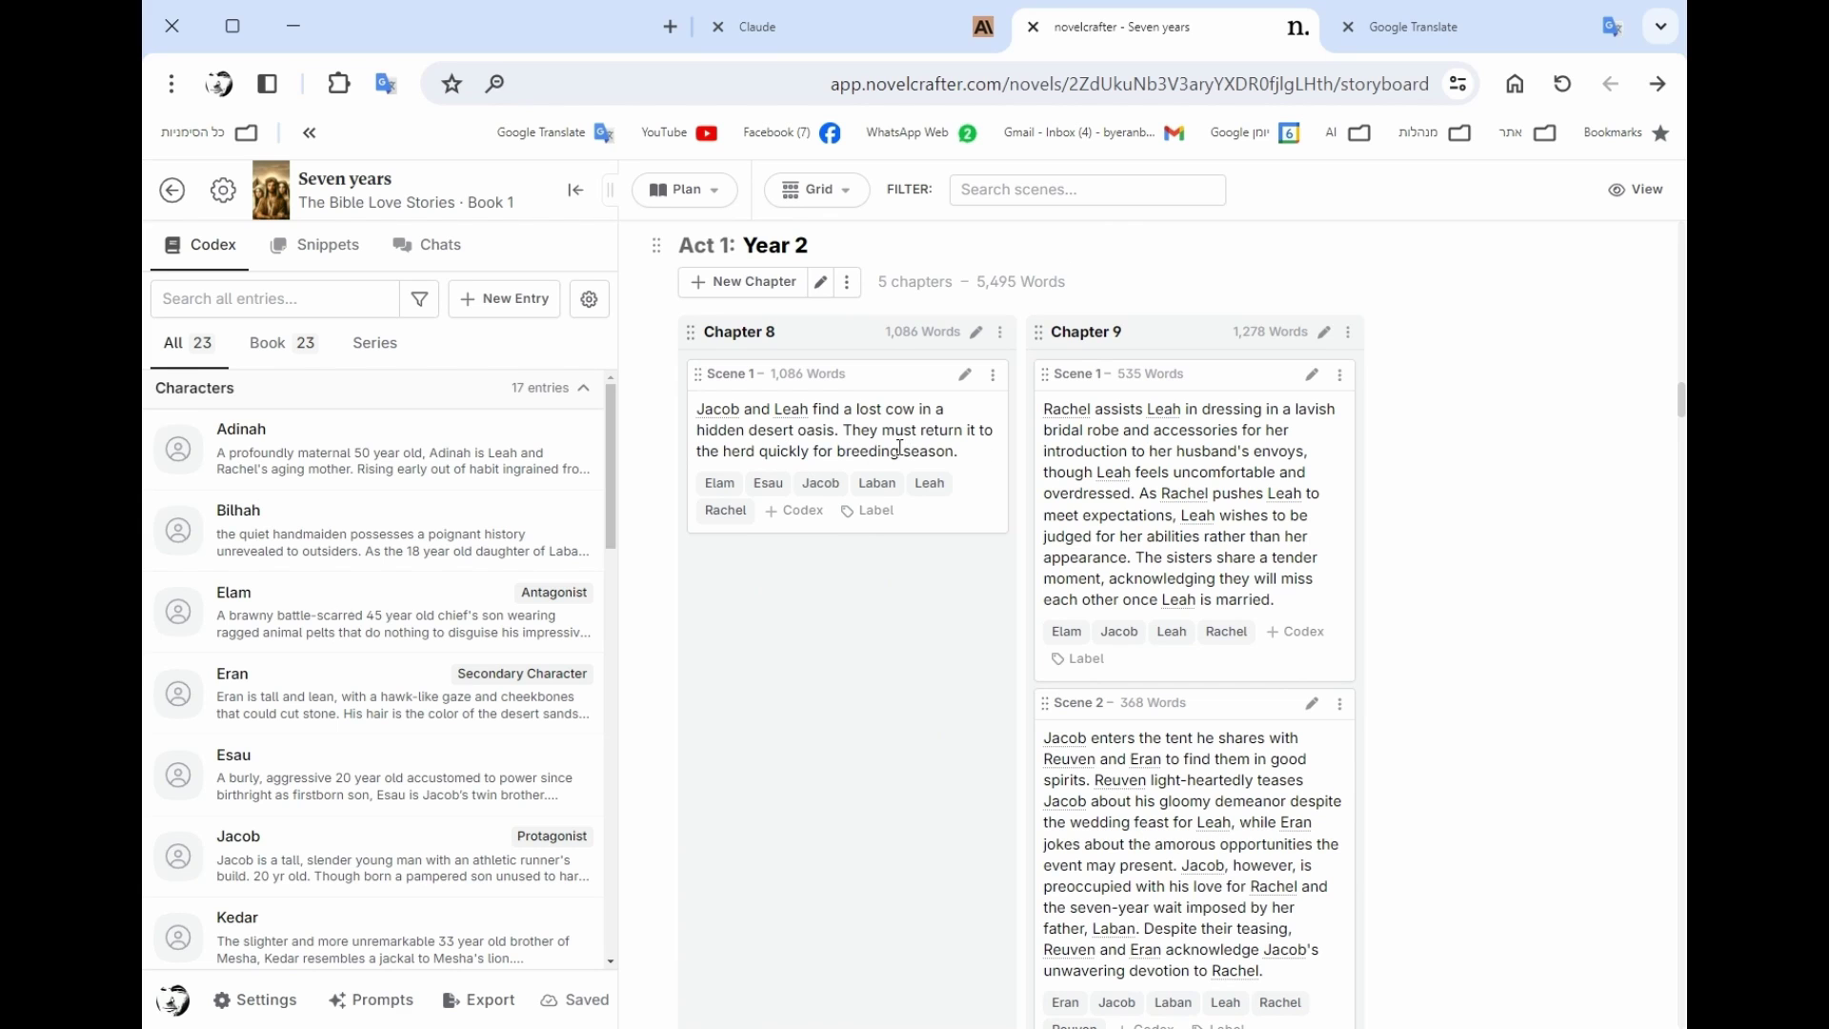
scroll(1290, 538, "down", 8)
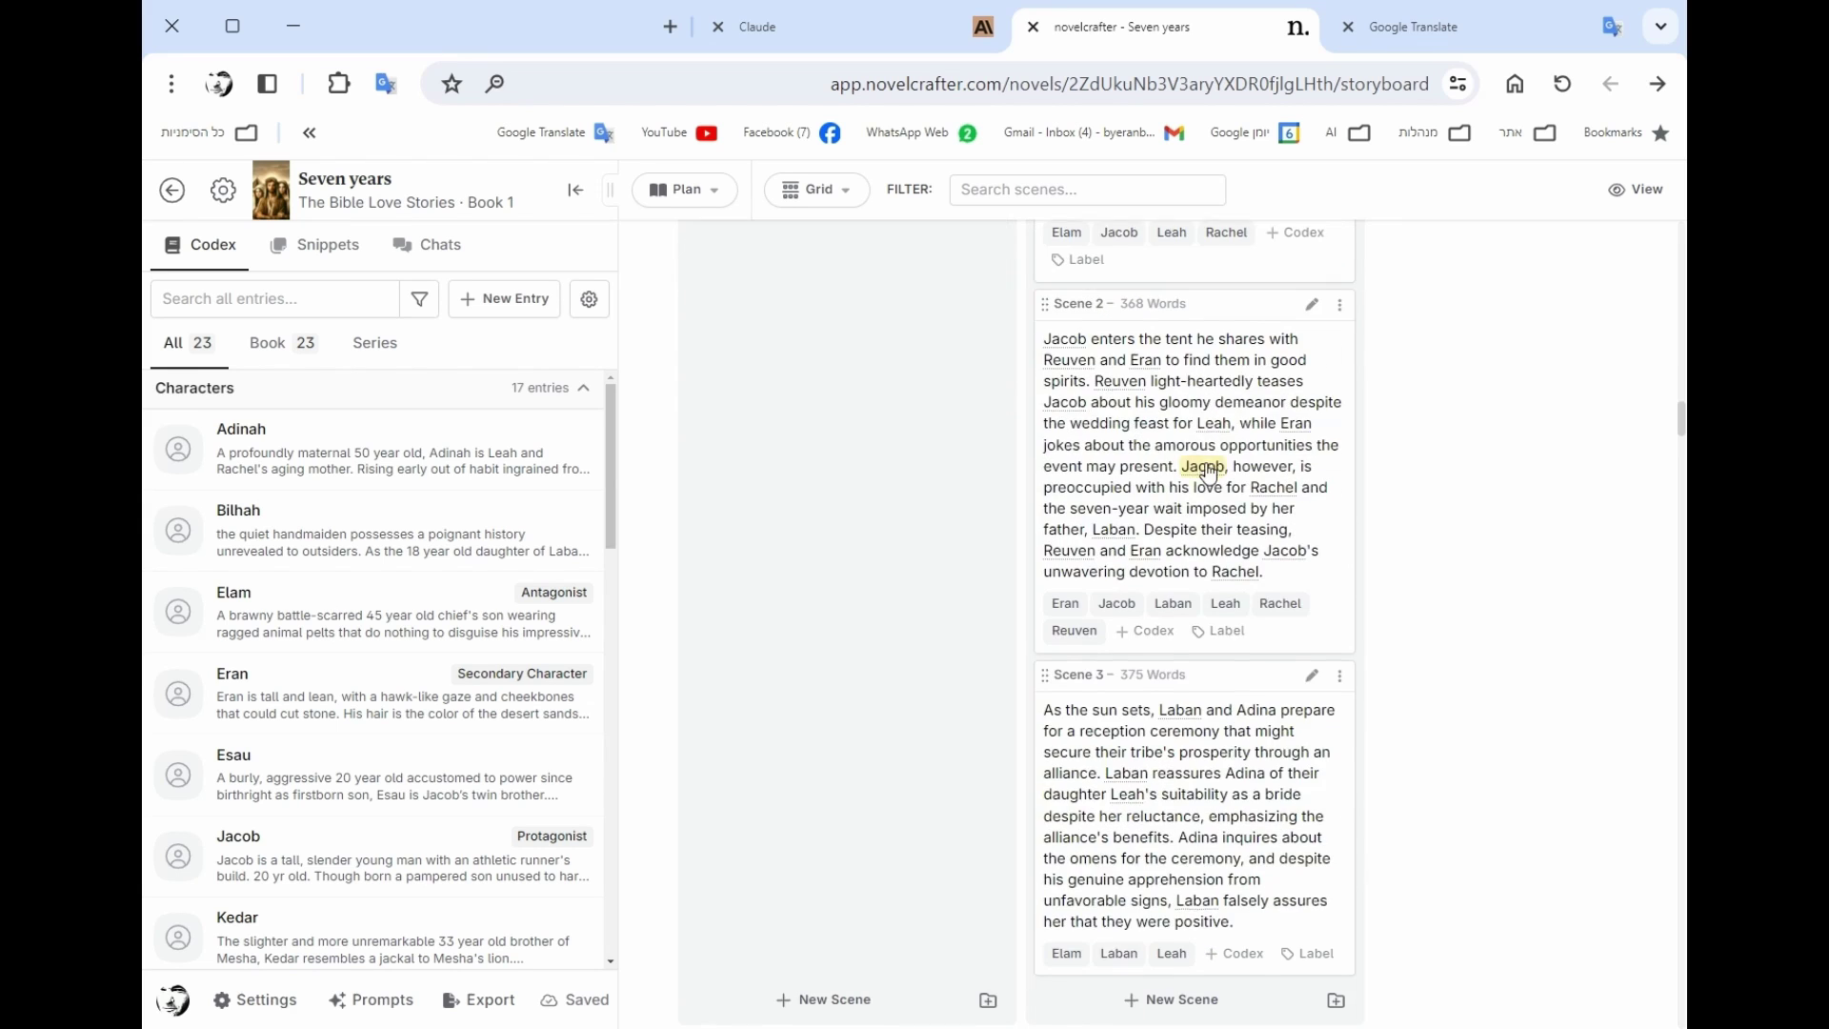
scroll(1195, 645, "down", 4)
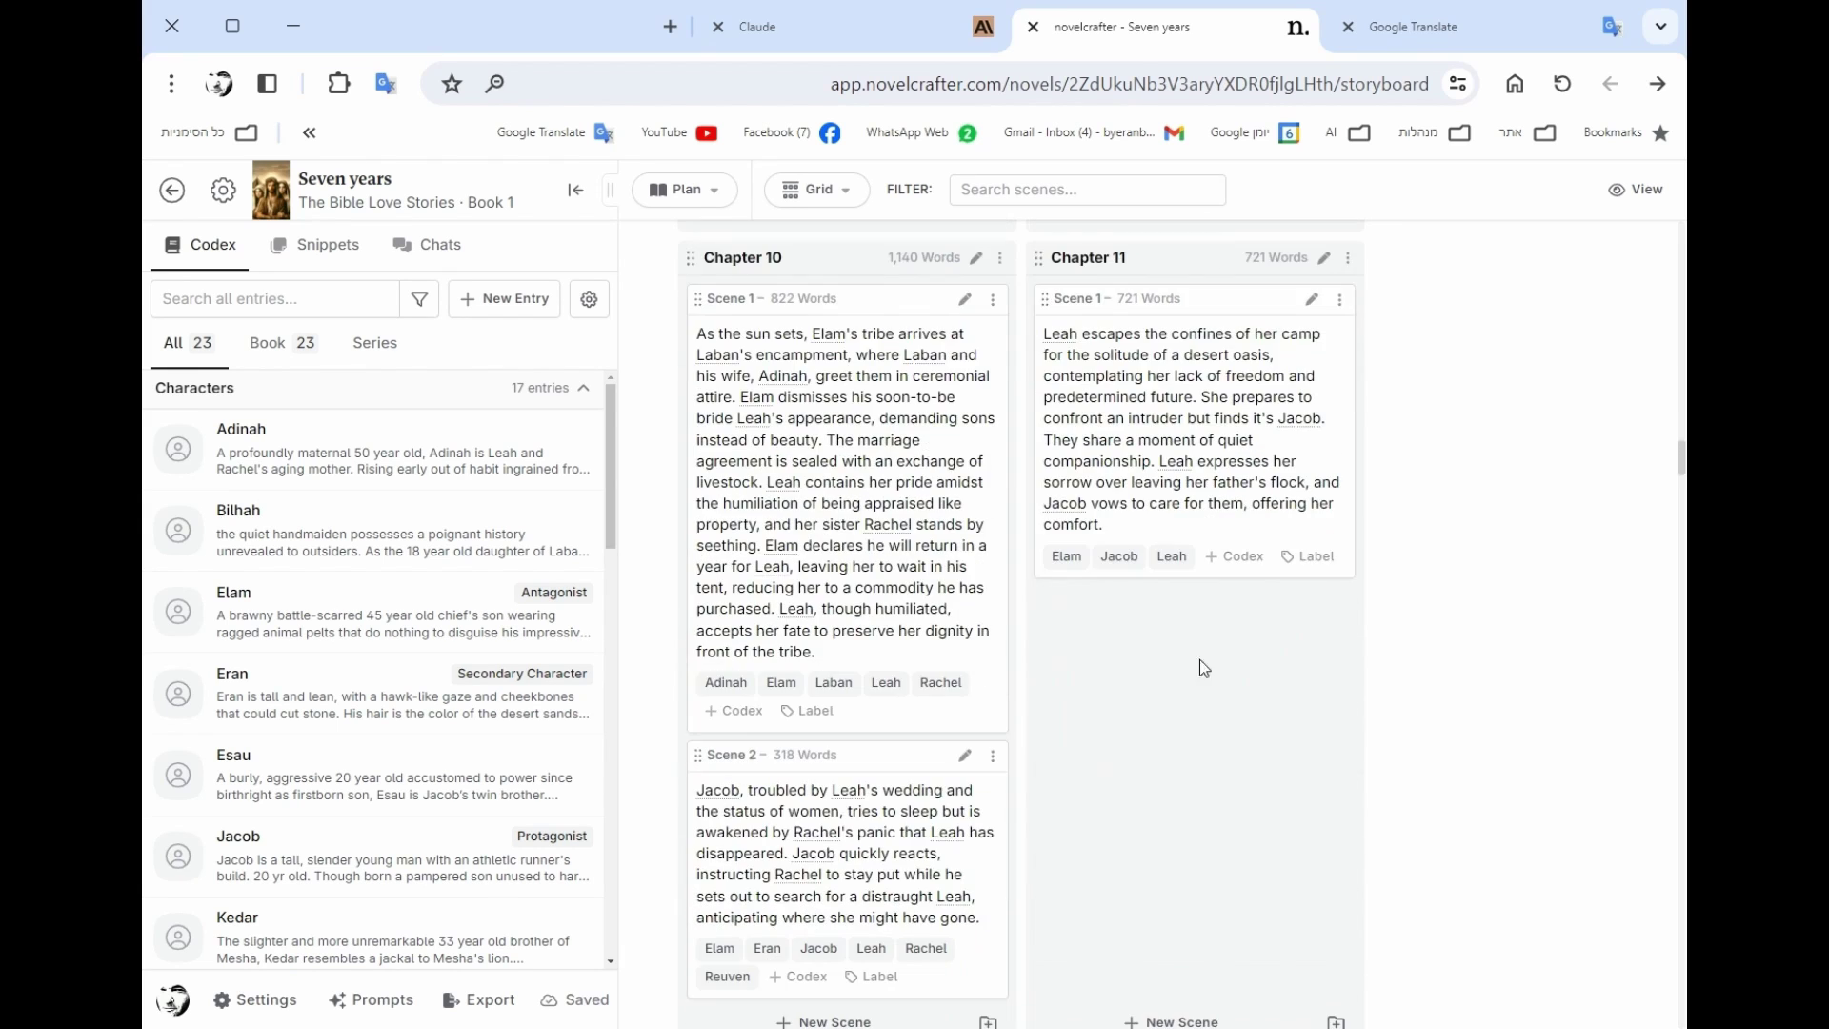
Find Chapter 29 under Act 5: Year 6, open its Scene 1 for writing and look through the text to its end
left_click_drag(1681, 464, 1608, 857)
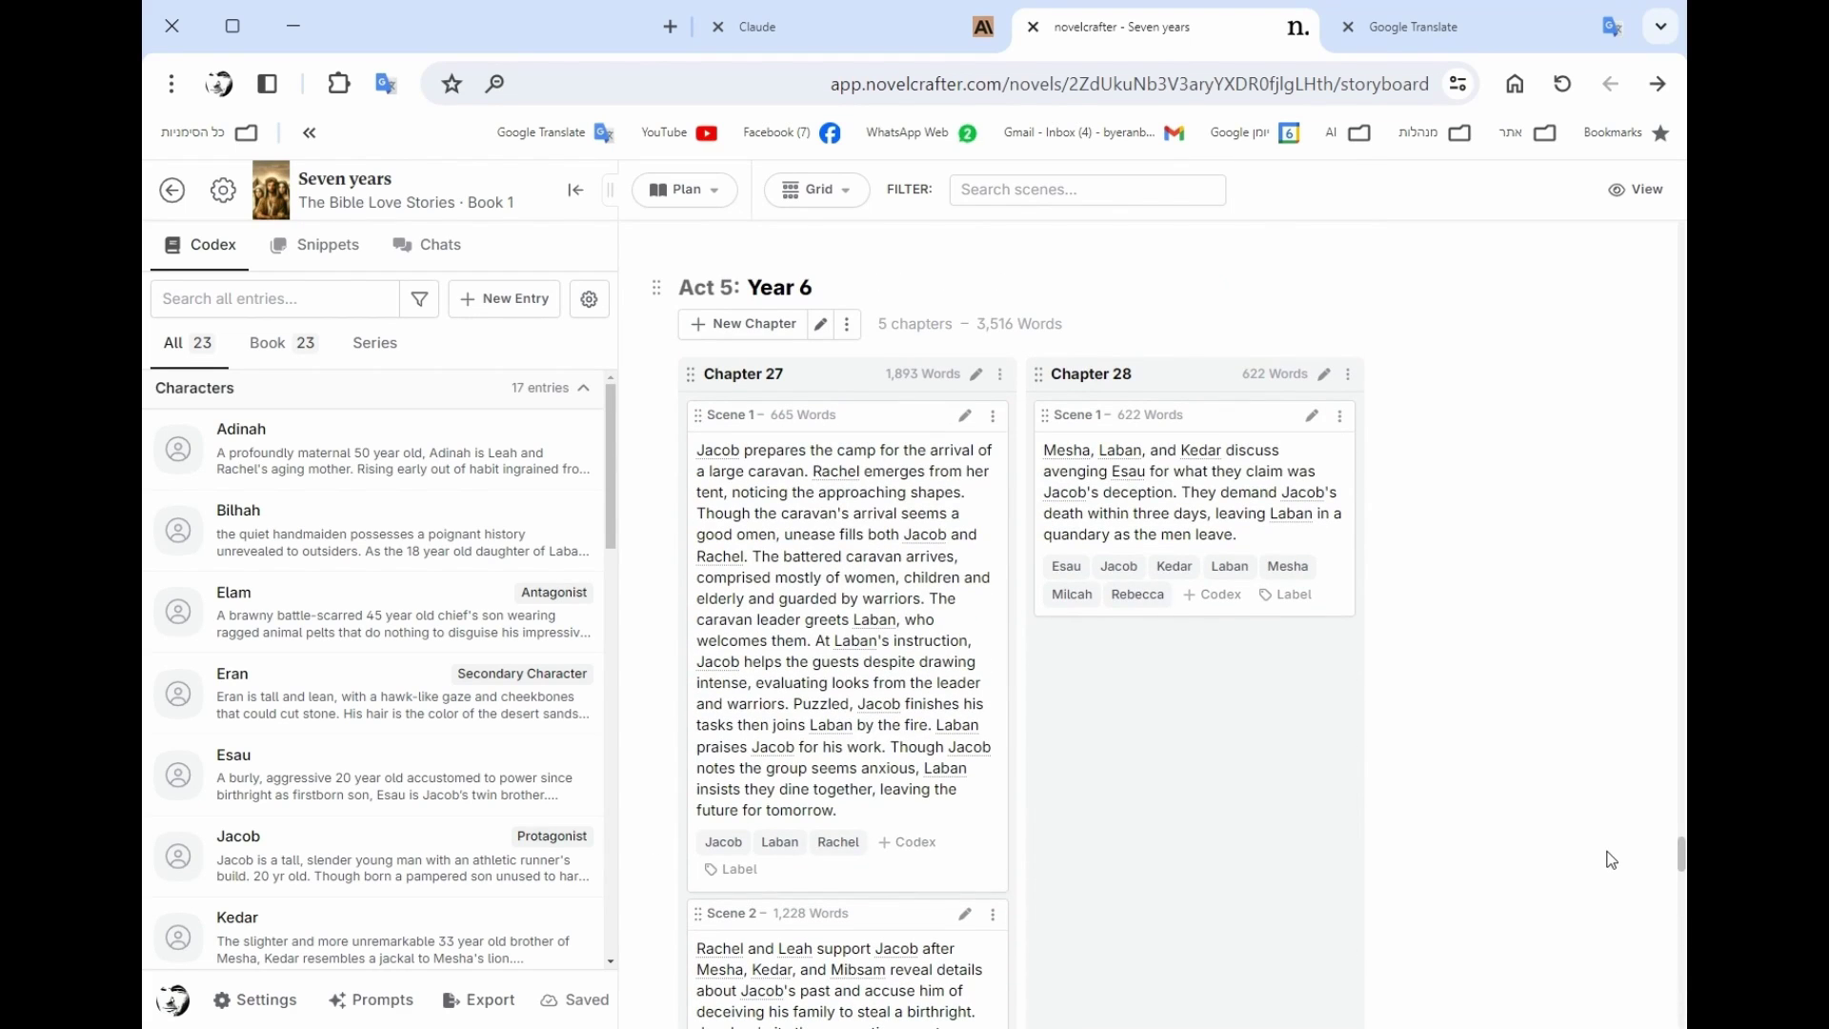
scroll(1166, 454, "down", 4)
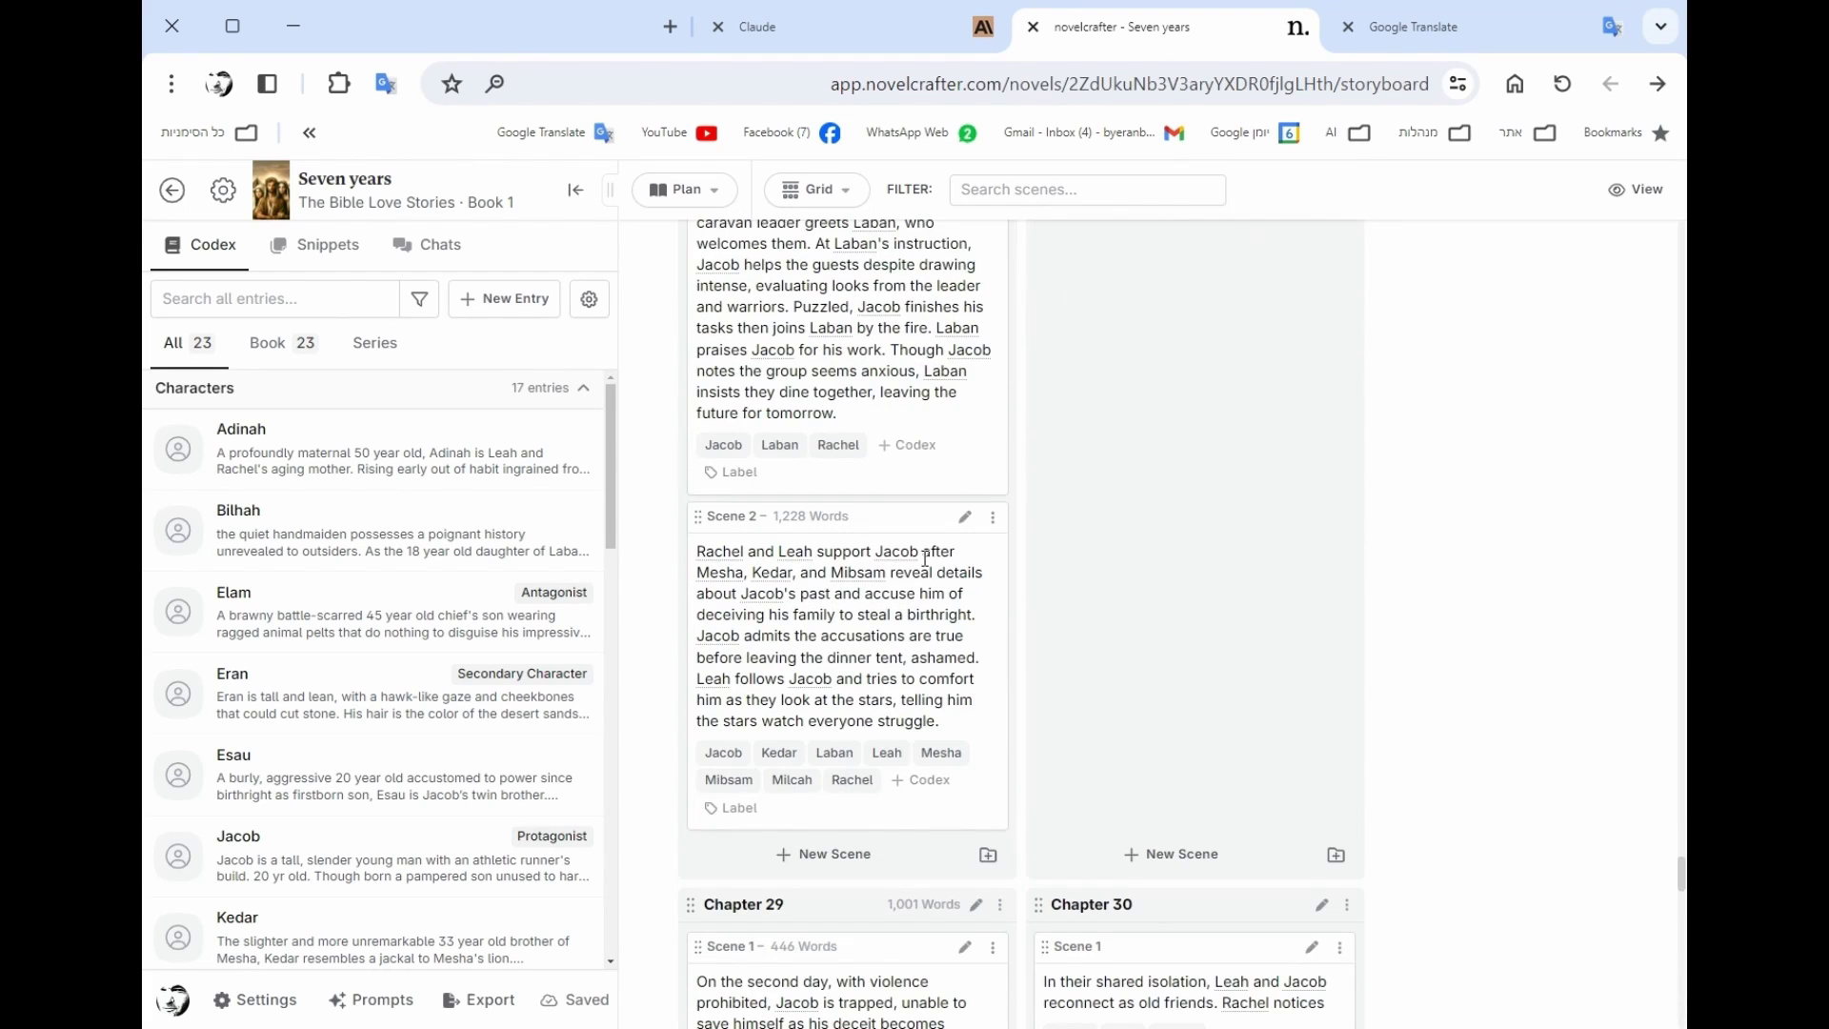
scroll(1072, 609, "down", 5)
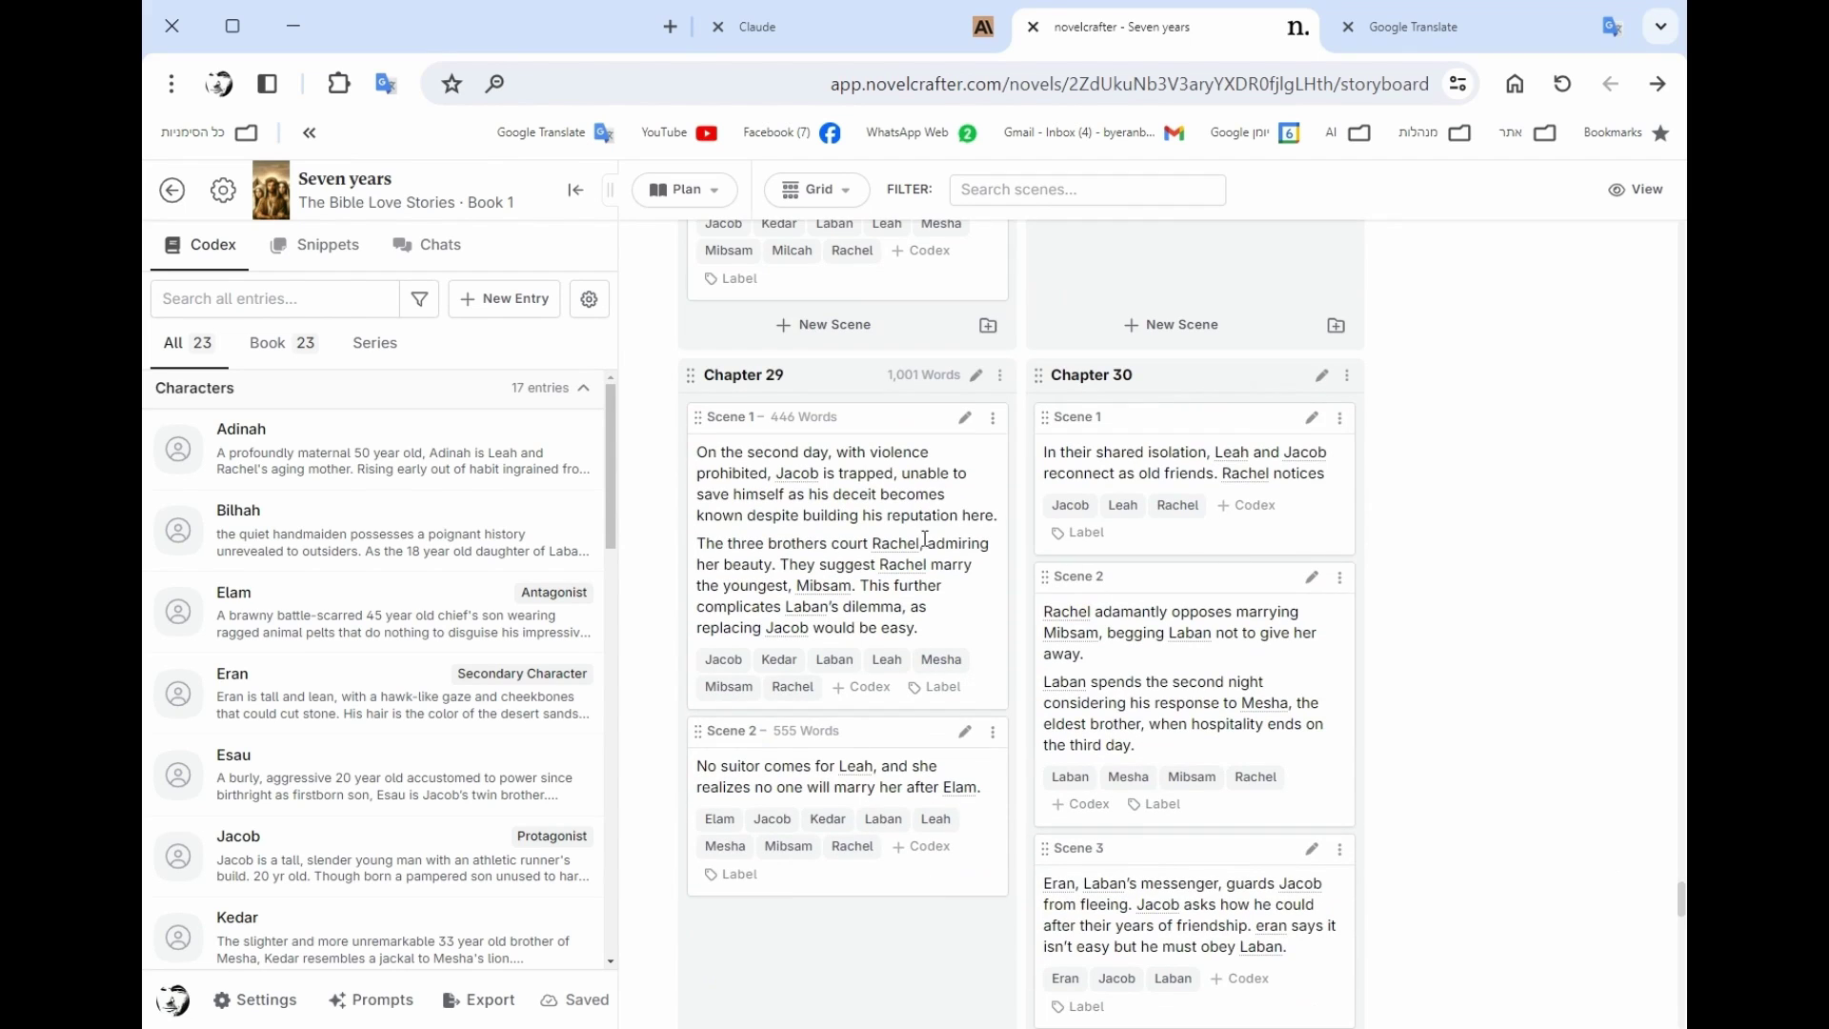
left_click(964, 416)
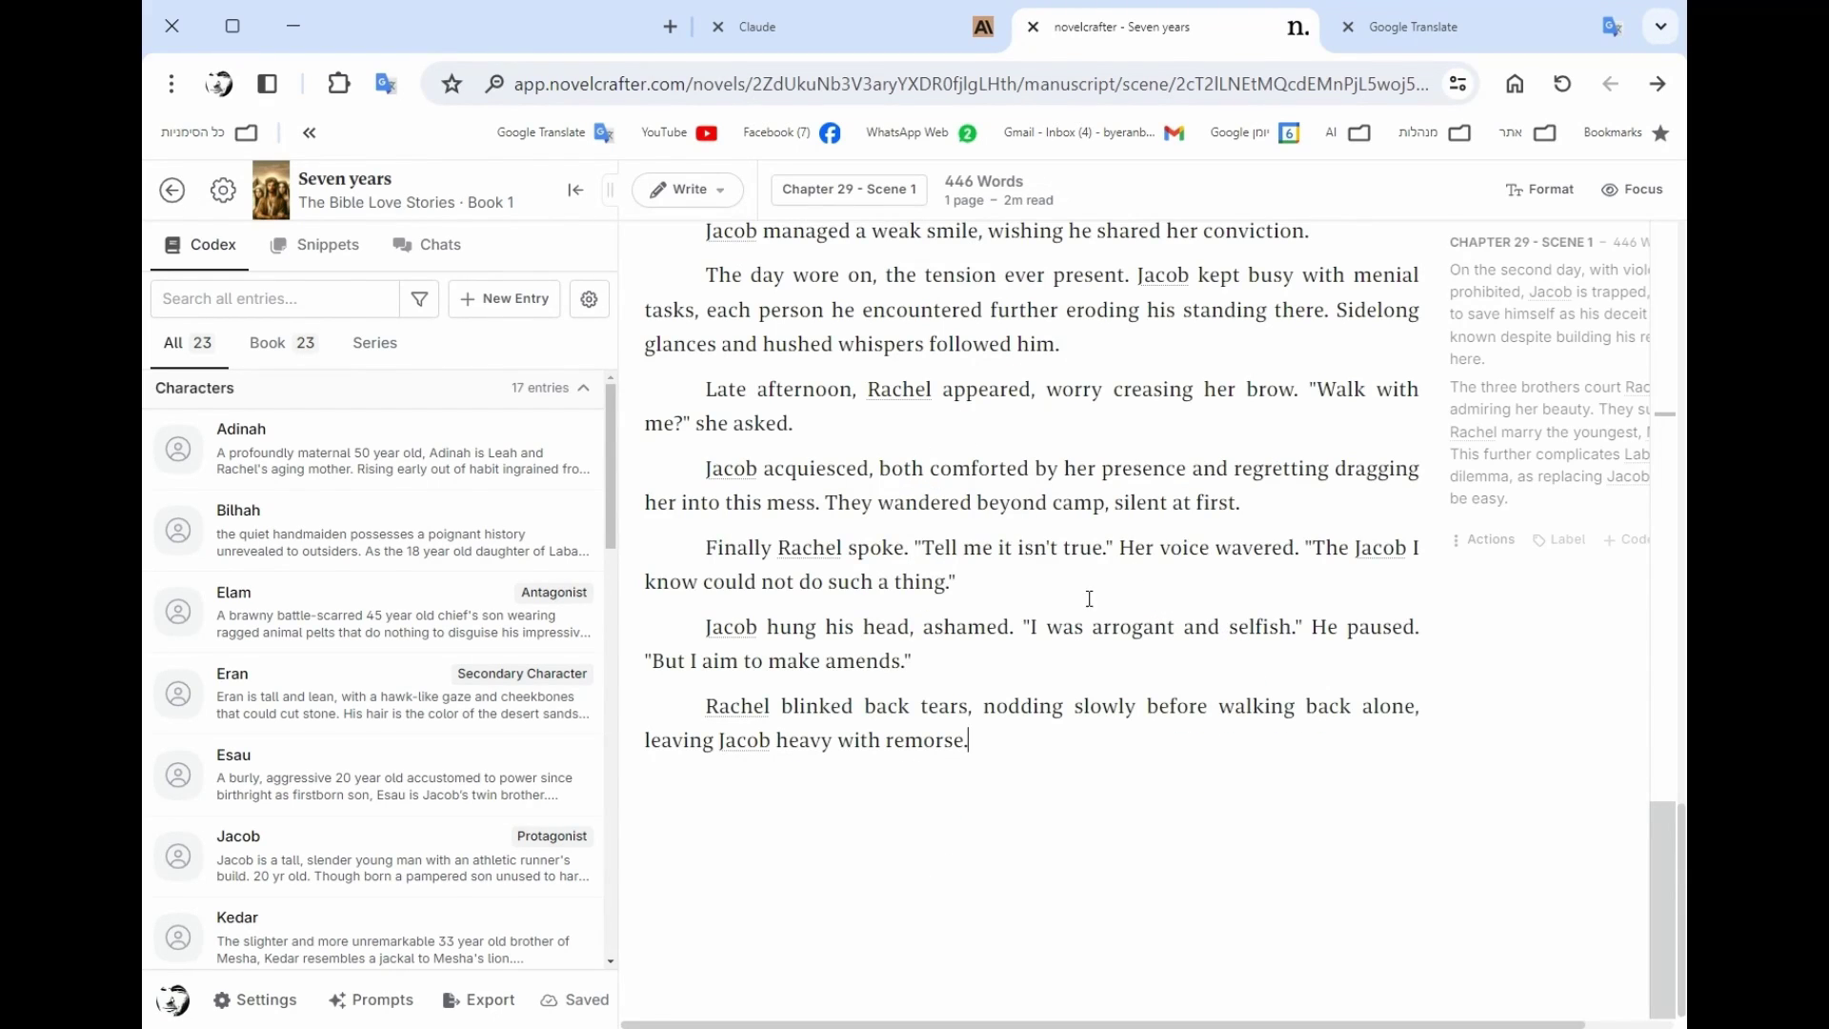
scroll(1088, 598, "up", 12)
scroll(1085, 592, "down", 11)
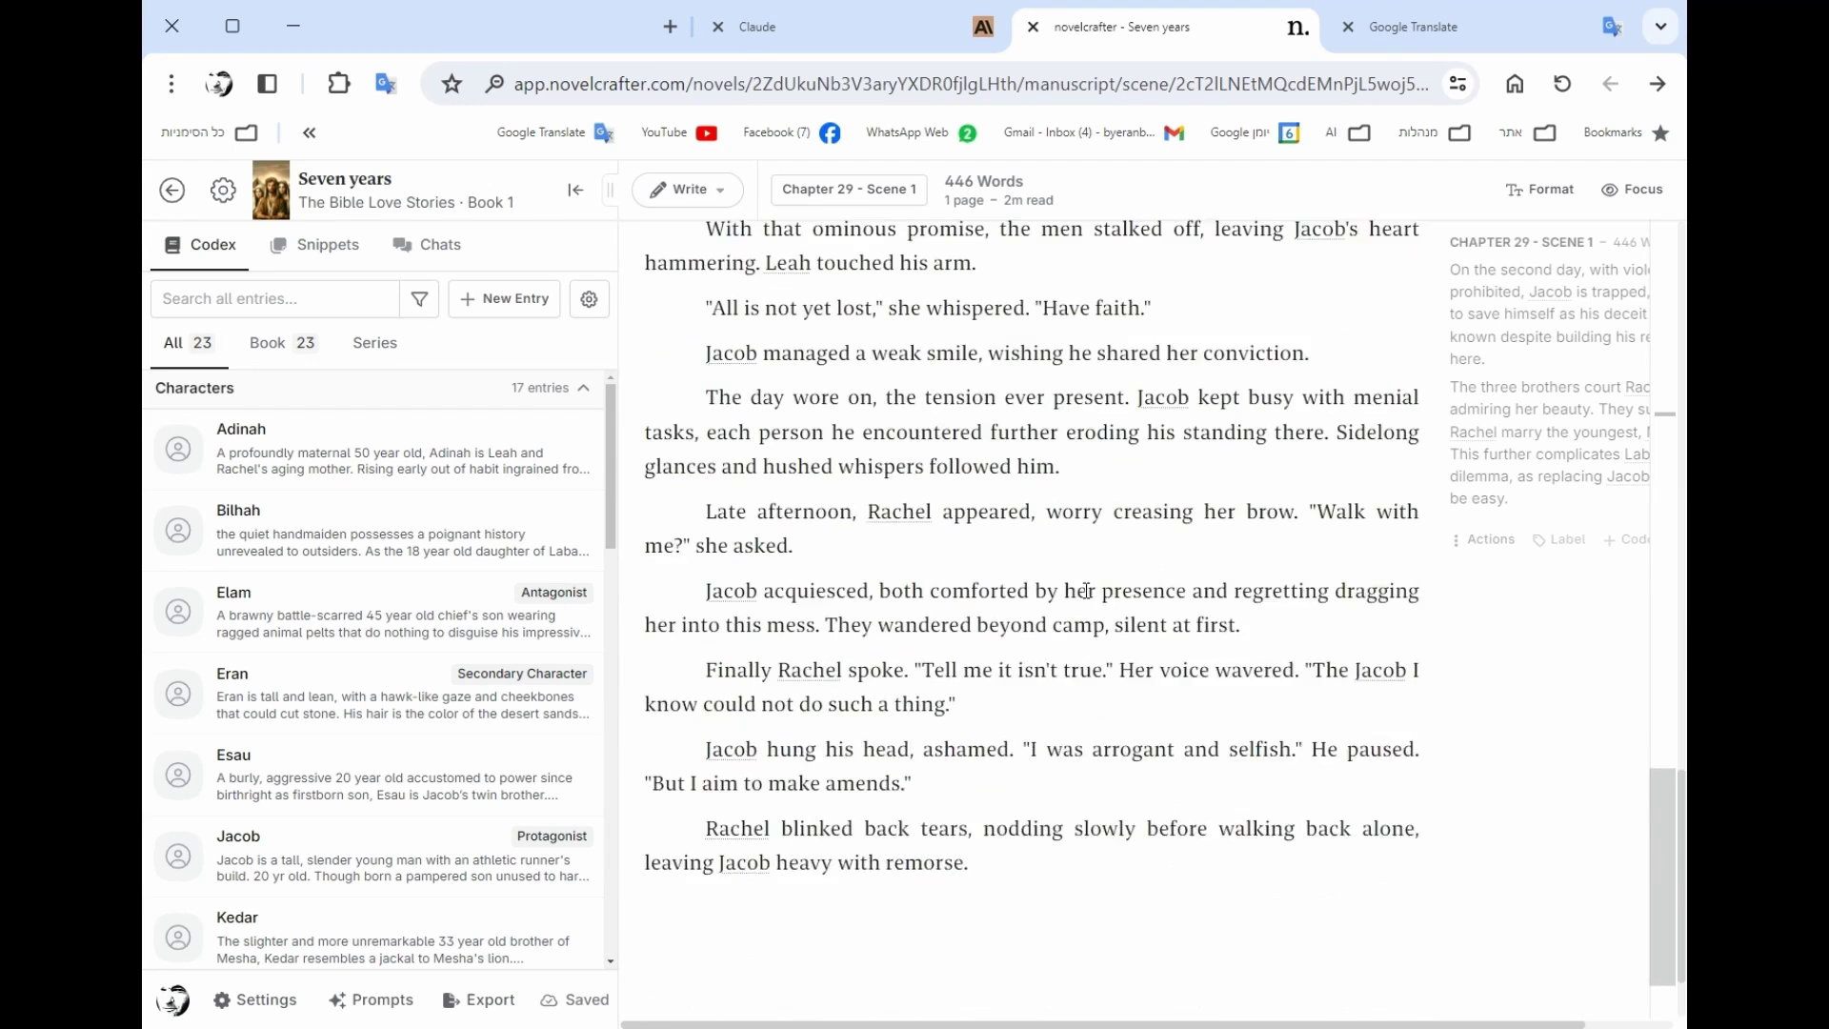
scroll(1086, 600, "down", 1)
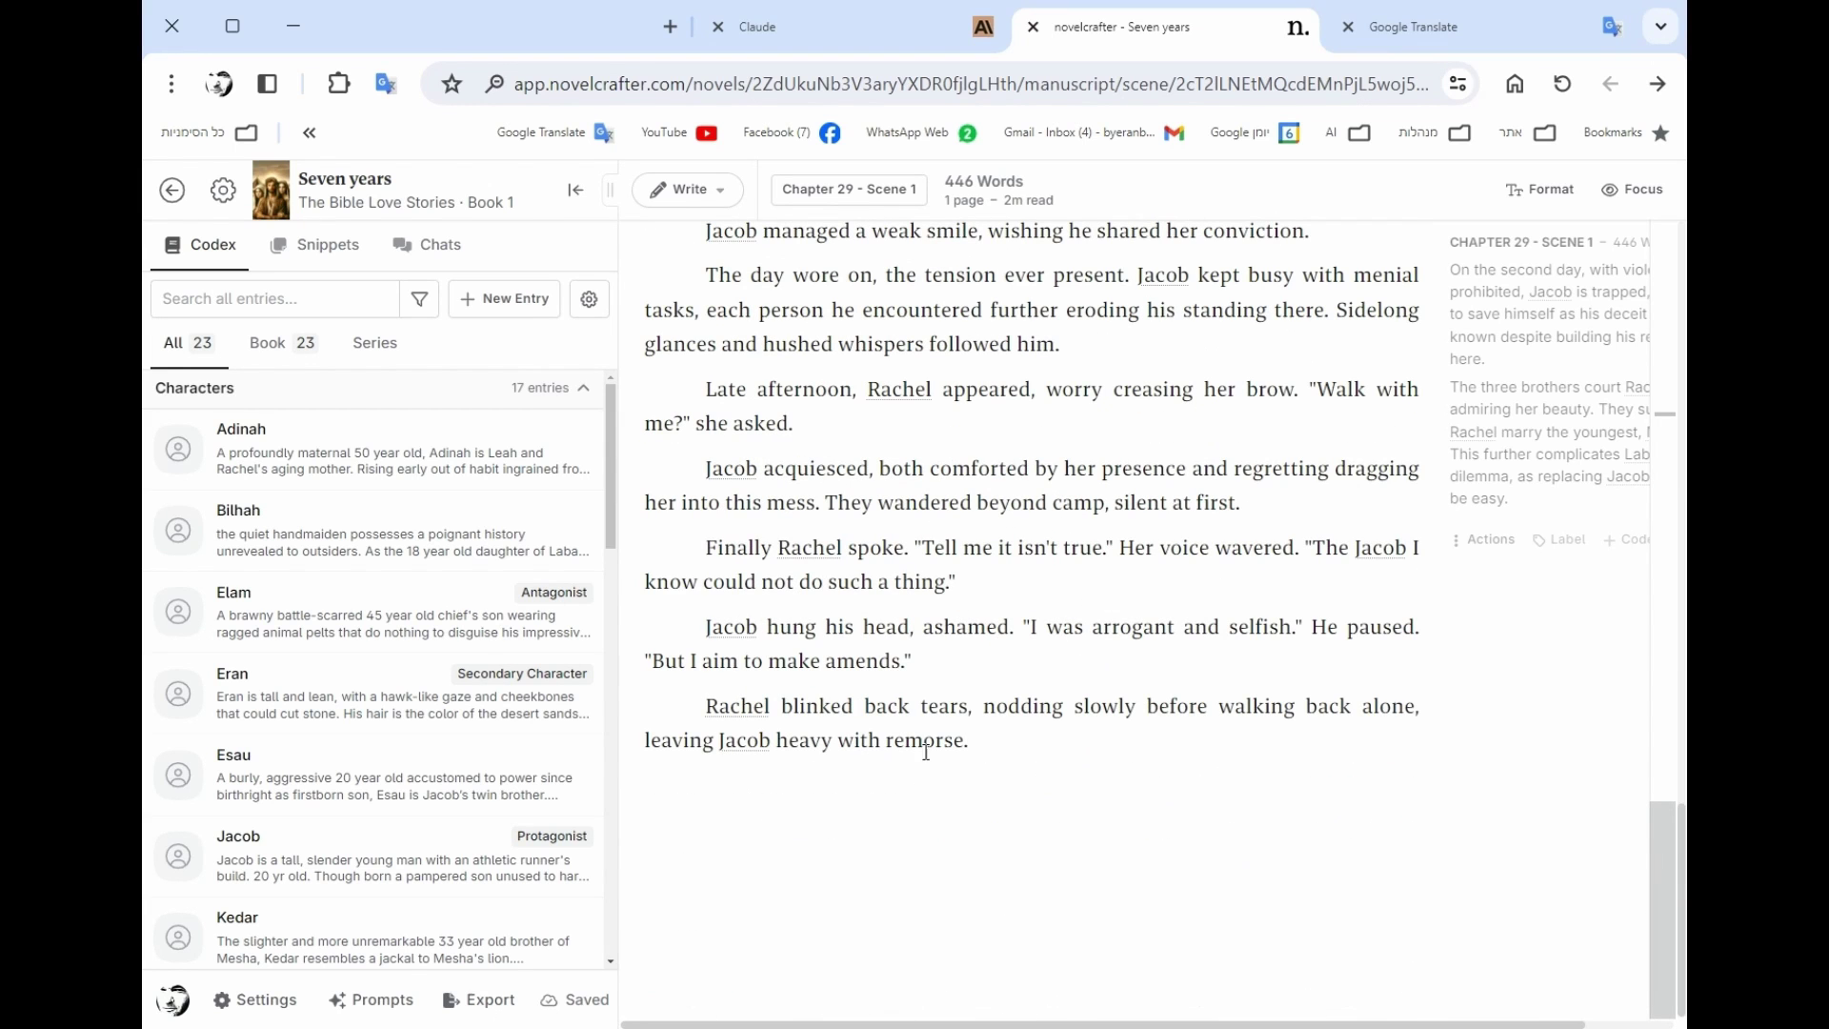
Add a new line after the scene's last paragraph and insert a Scene Beat there
key("Return")
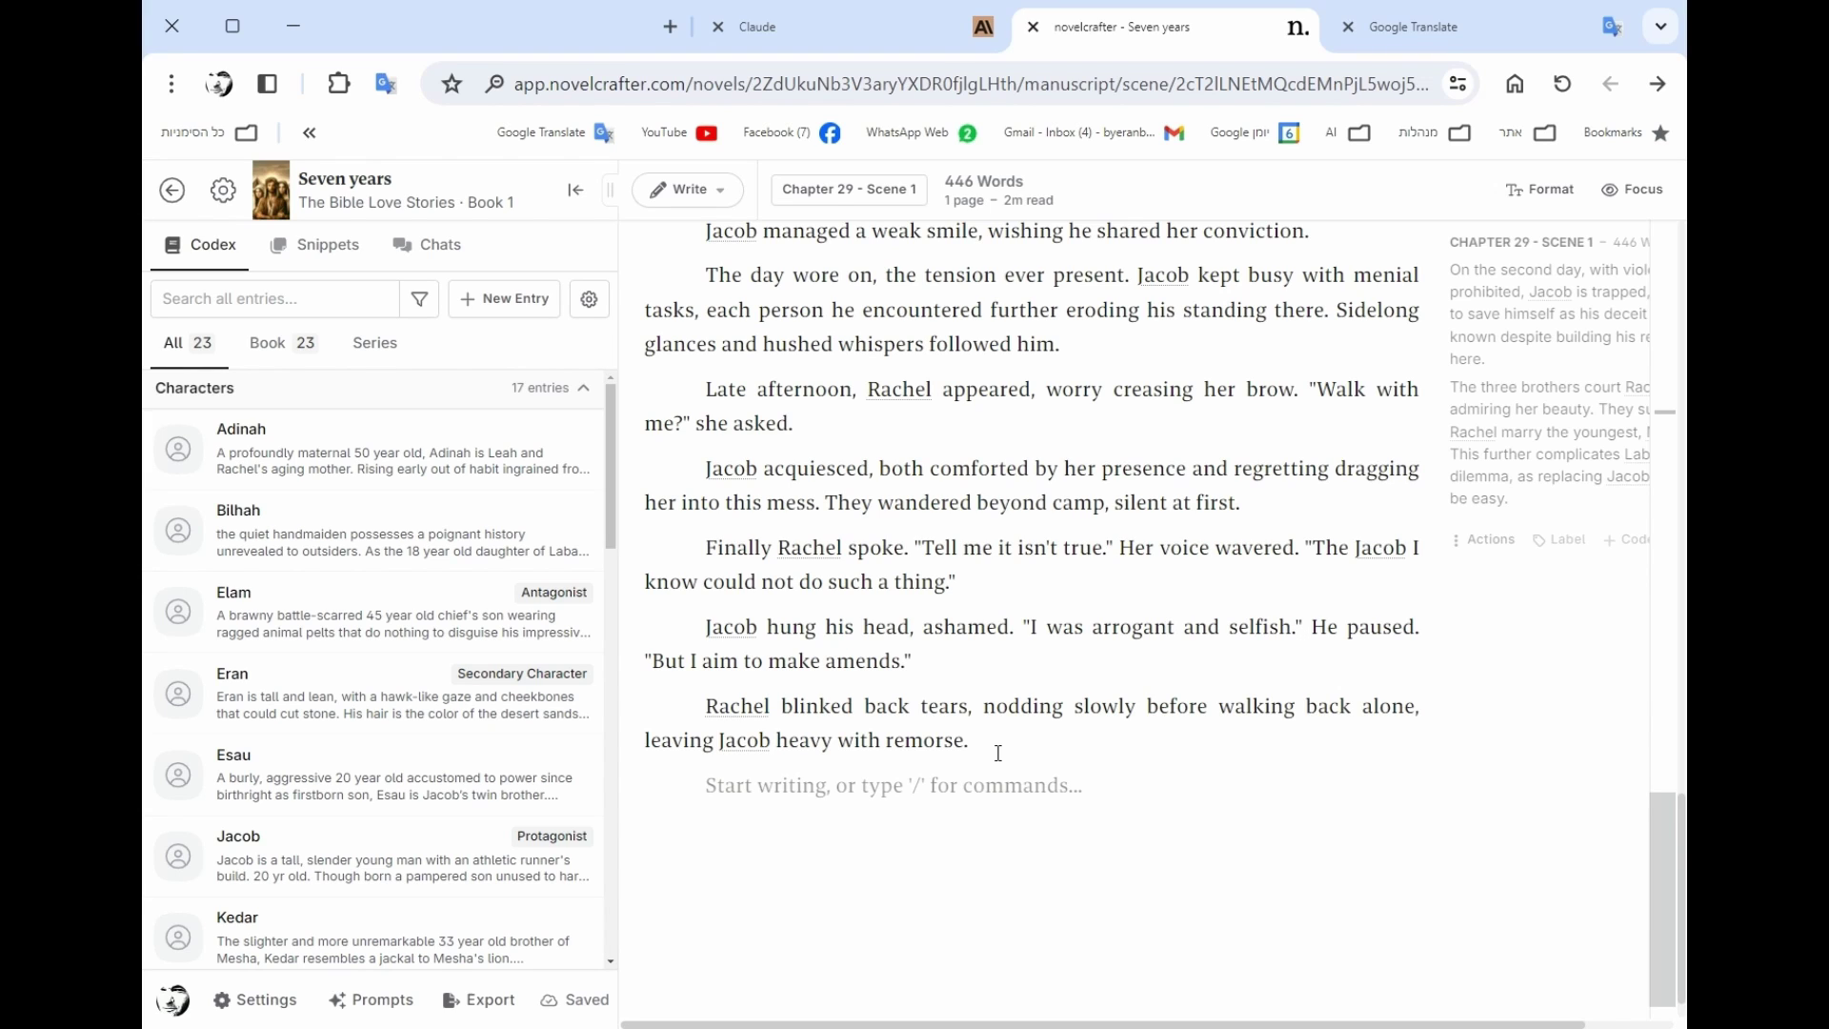
type(".")
key("BackSpace")
type("/")
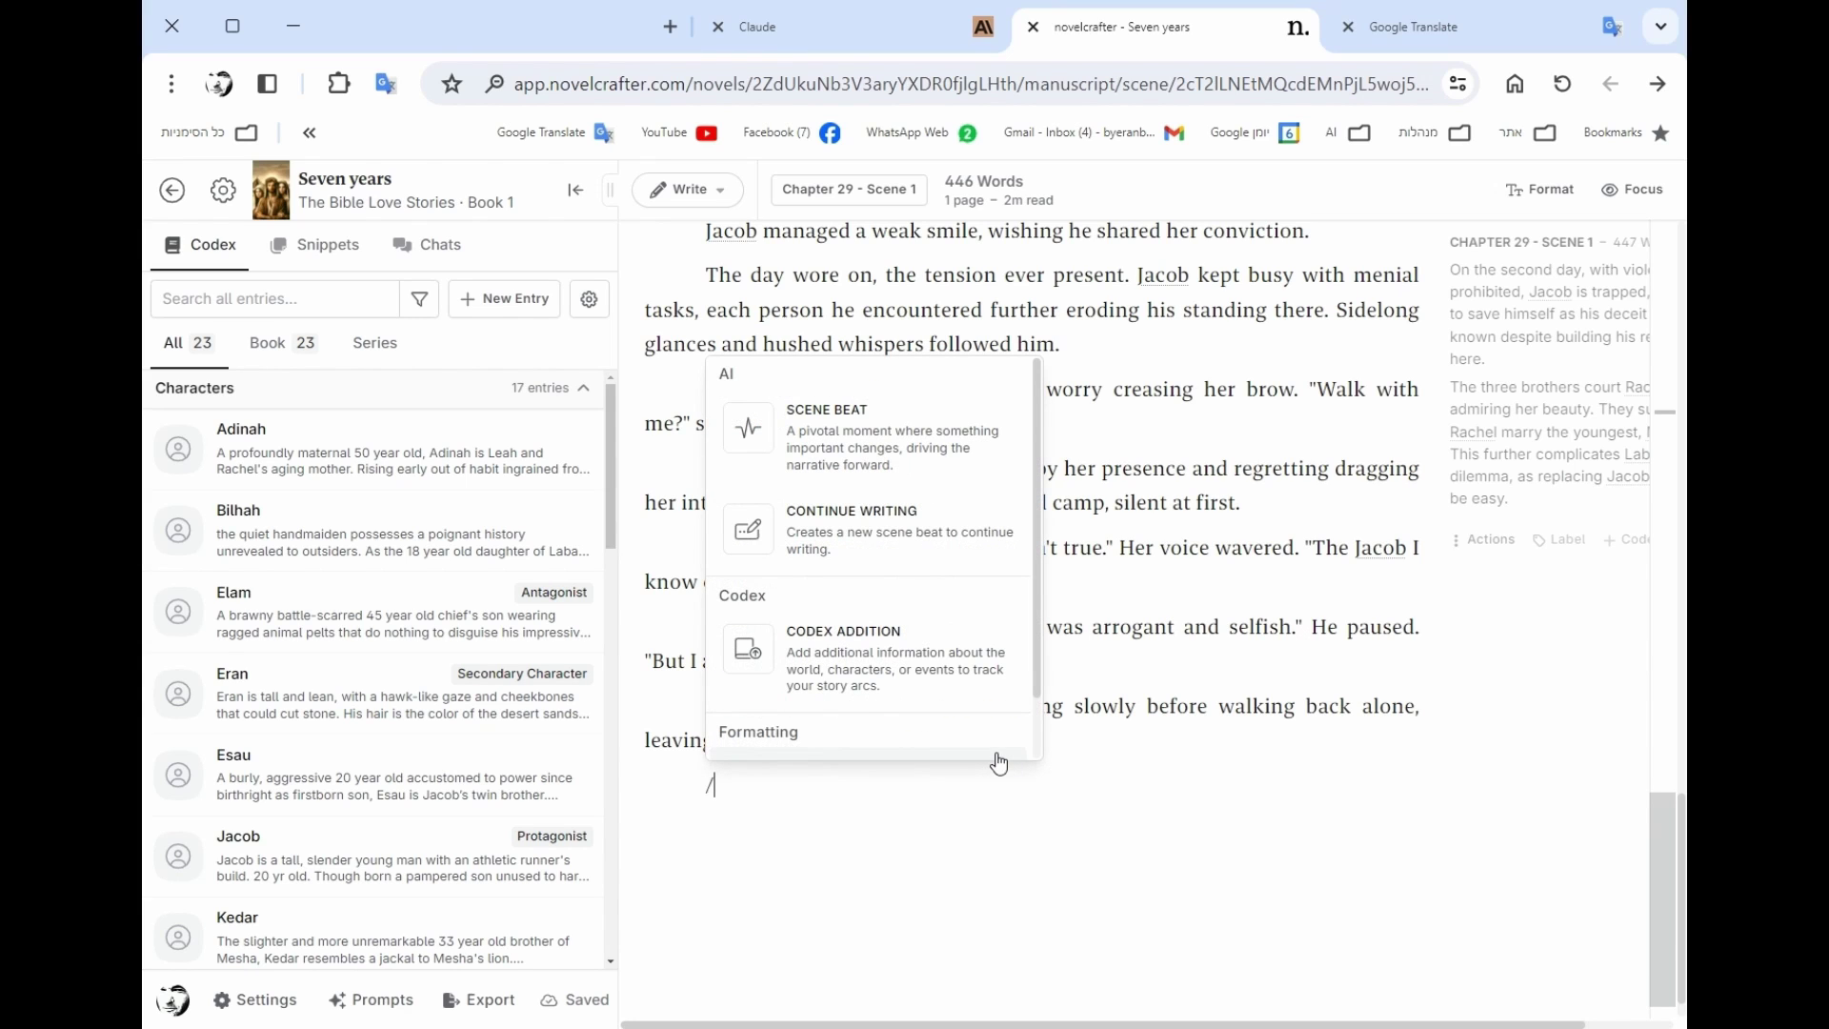
left_click(858, 440)
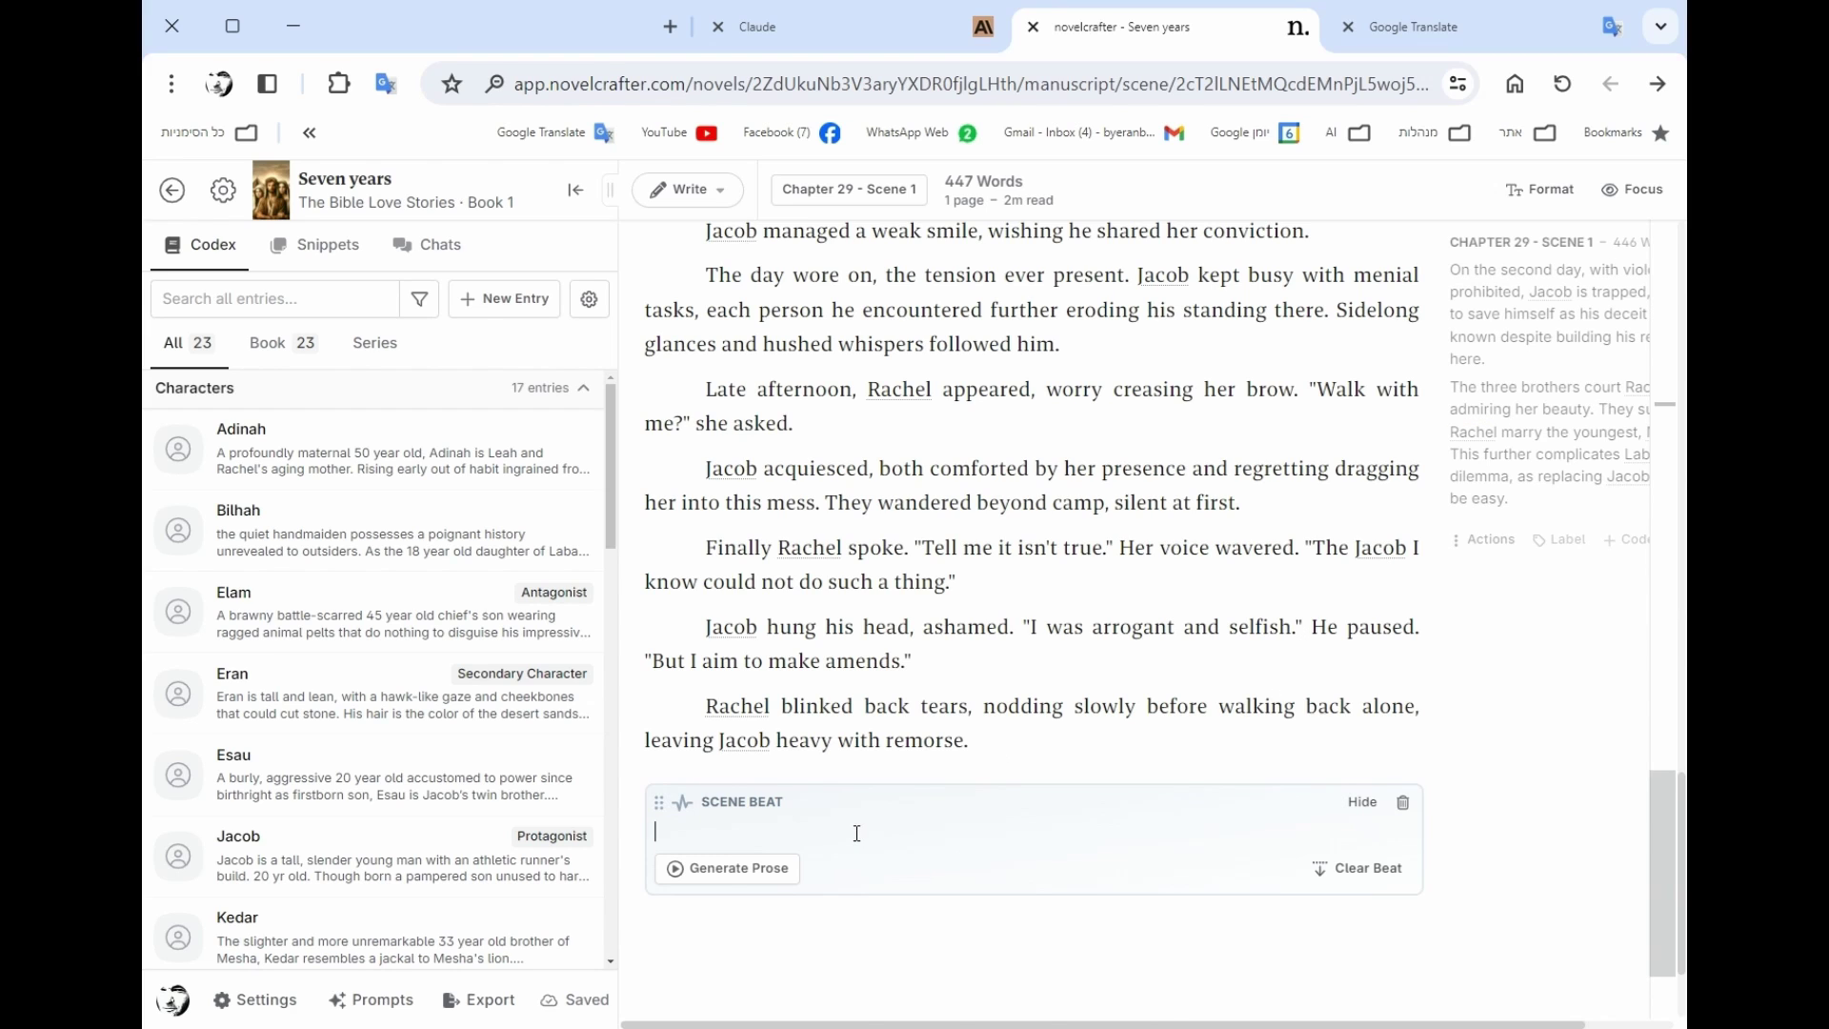
Copy the summary's second paragraph, starting "The three brothers court Rachel" and ending "replacing Jacob would be easy", into the scene beat
left_click_drag(1451, 388, 1532, 498)
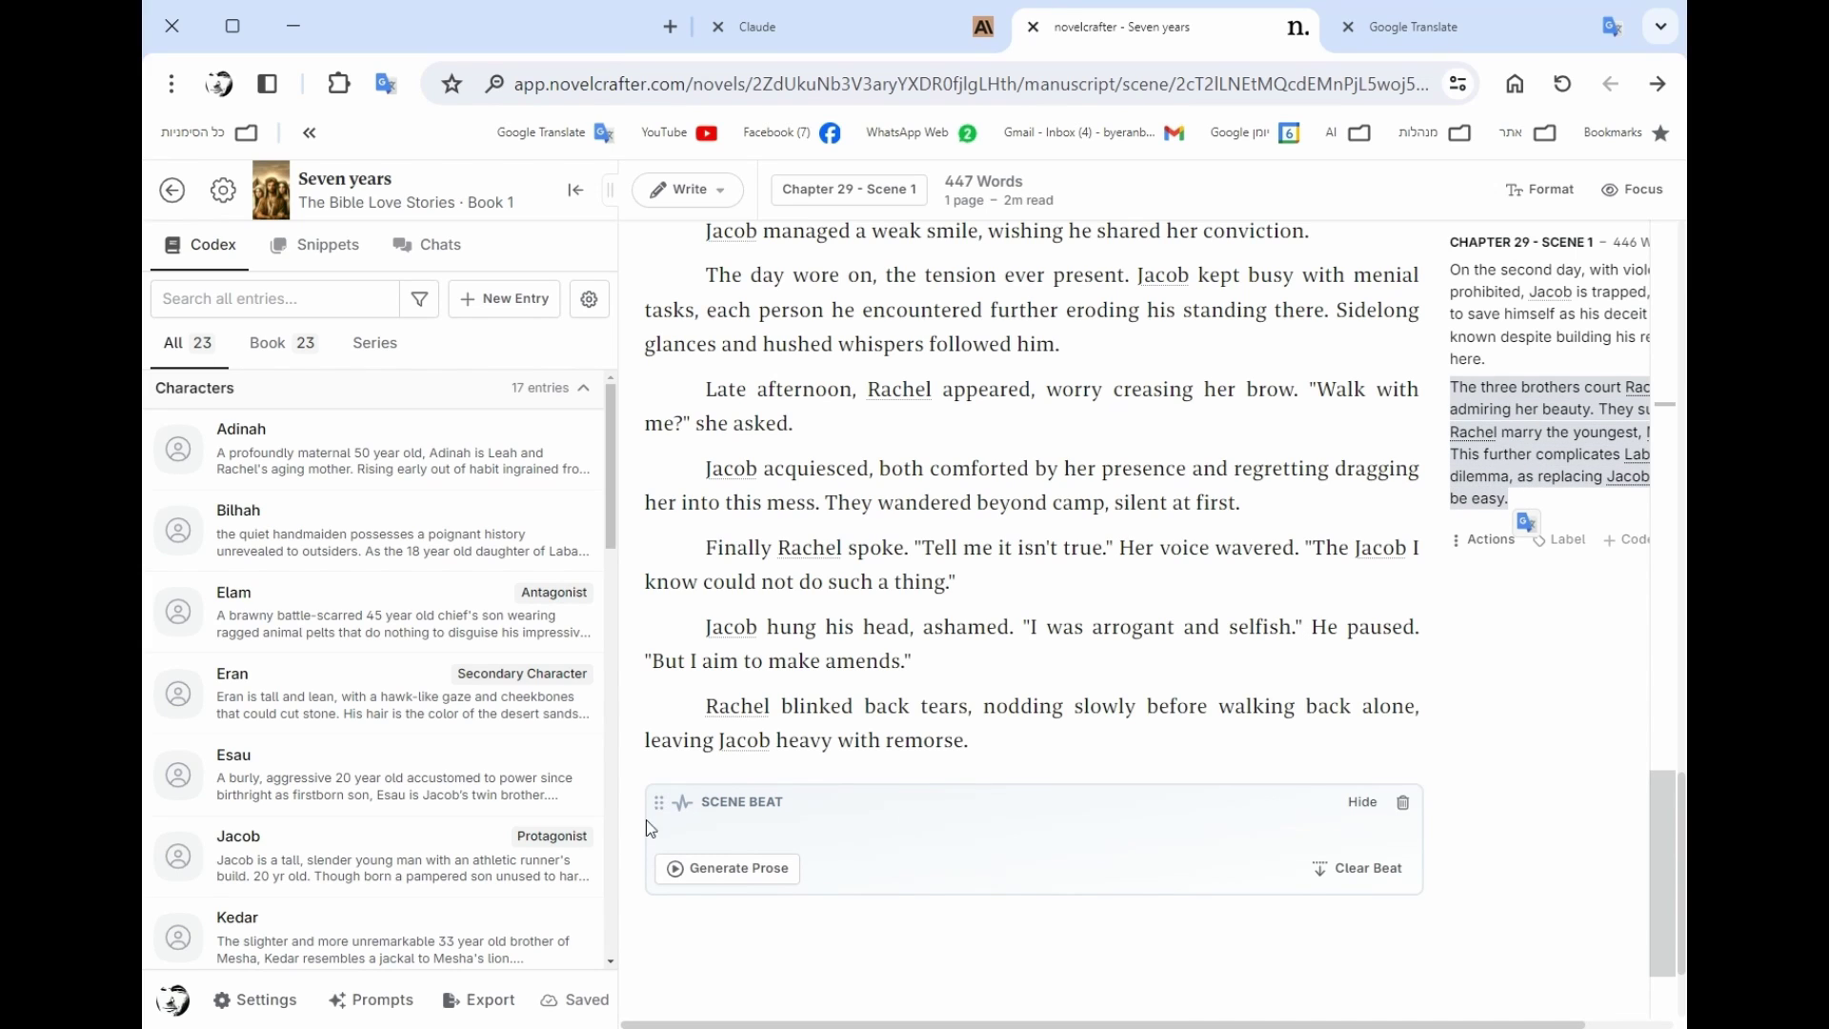
left_click(704, 834)
type("The three brothers court Rachel, admiring her beauty. They suggest Rachel marry the youngest, Mibsam. This further complicates Laban's dilemma, as replacing Jacob would be easy.")
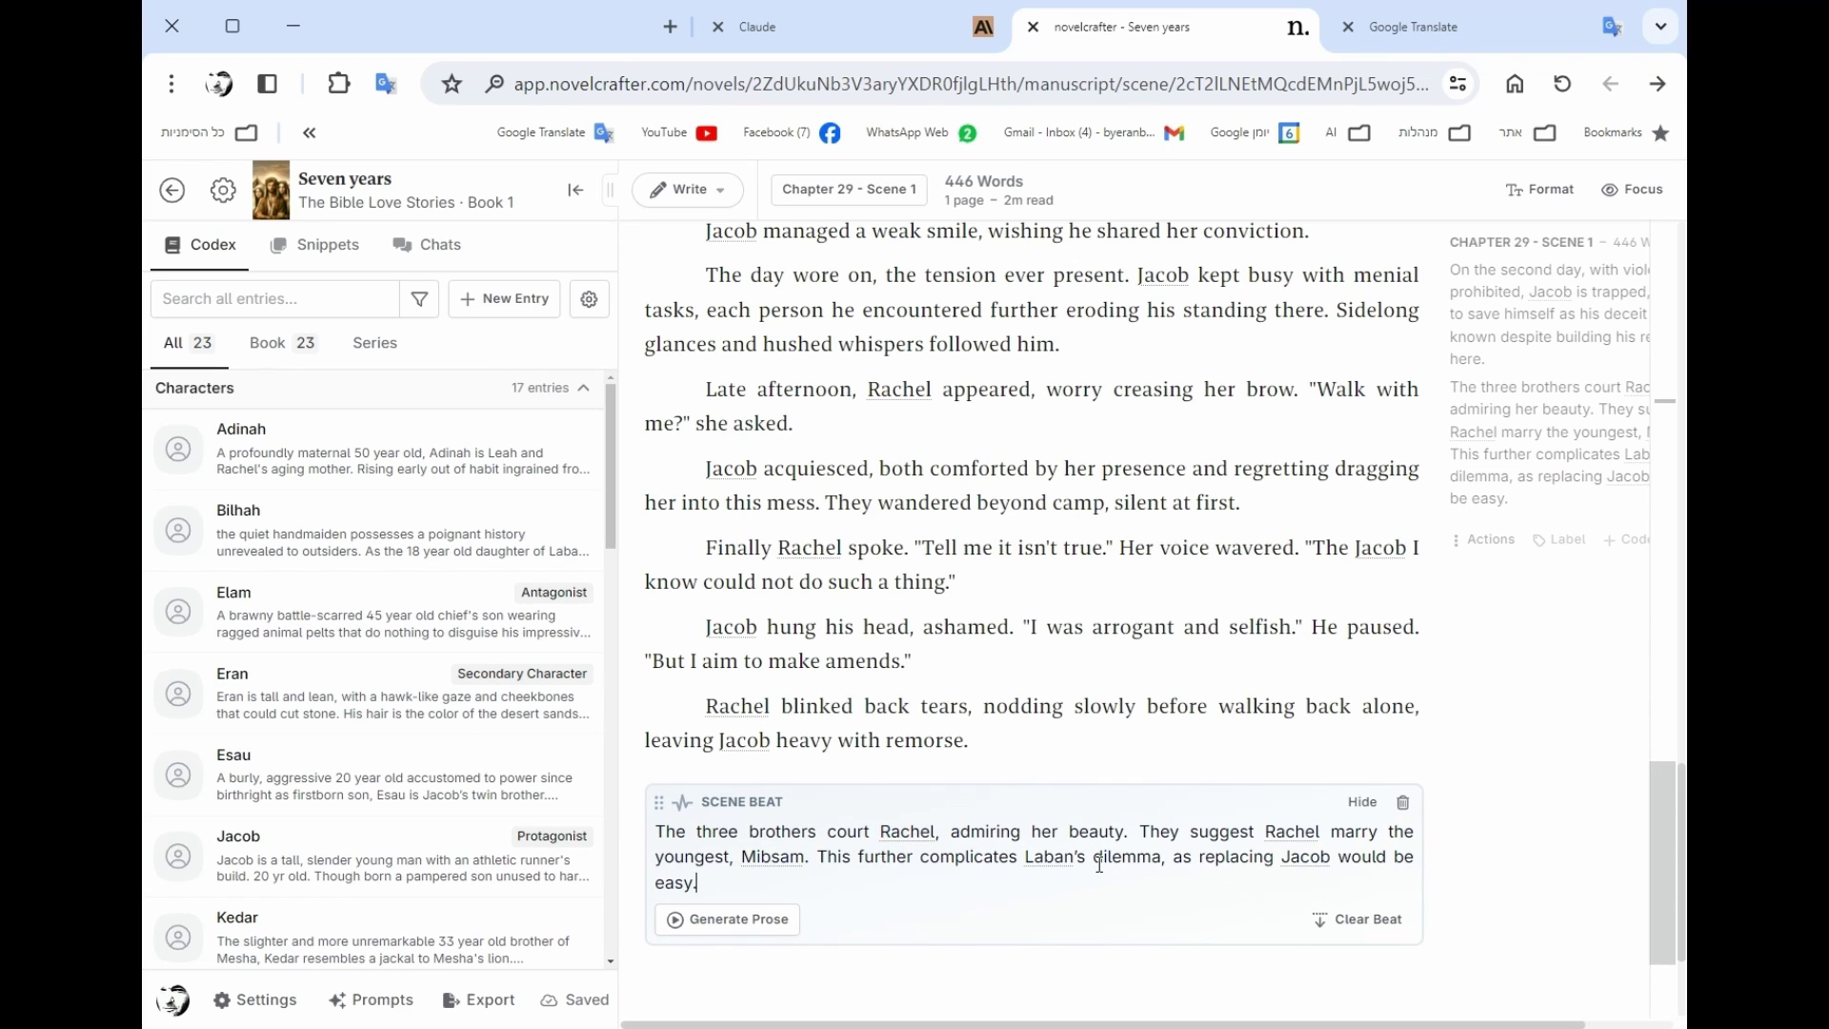
Try to generate prose from the scene beat with the General Purpose prompt and OpenAI GPT-4 Turbo, then read and dismiss the message
scroll(875, 864, "down", 3)
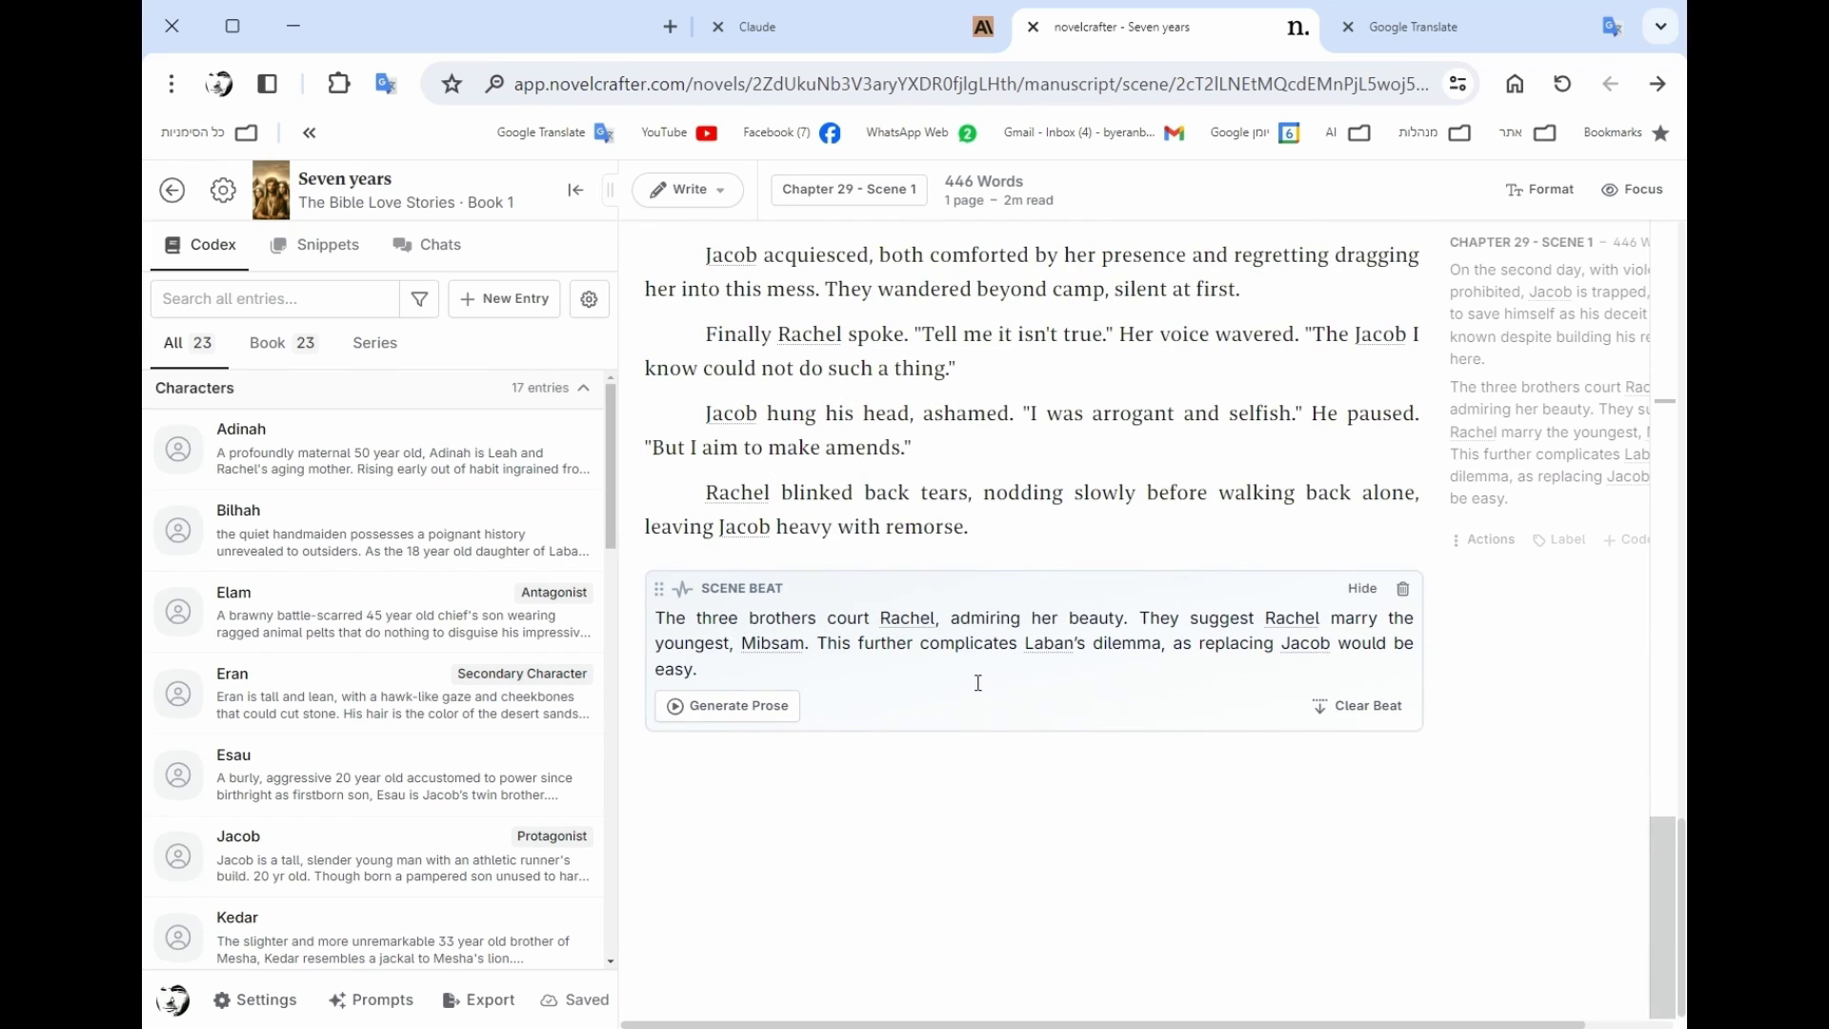
left_click(740, 710)
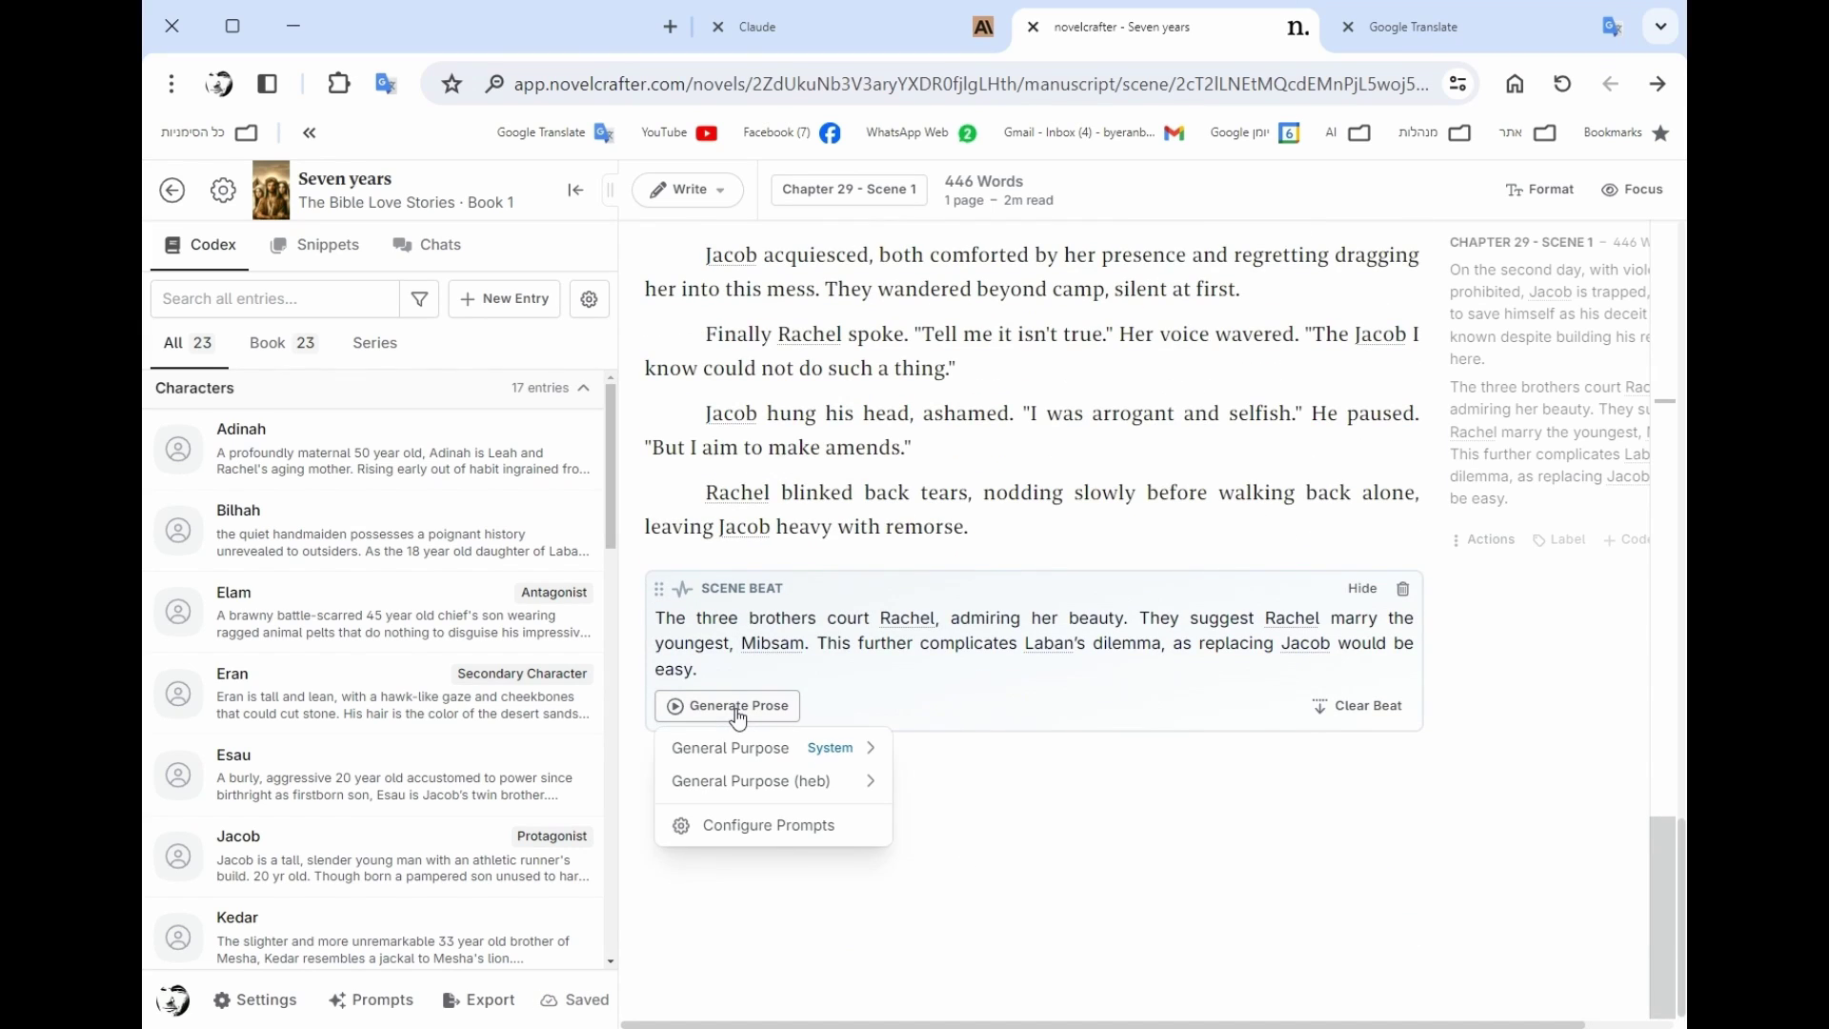
mouse_move(757, 751)
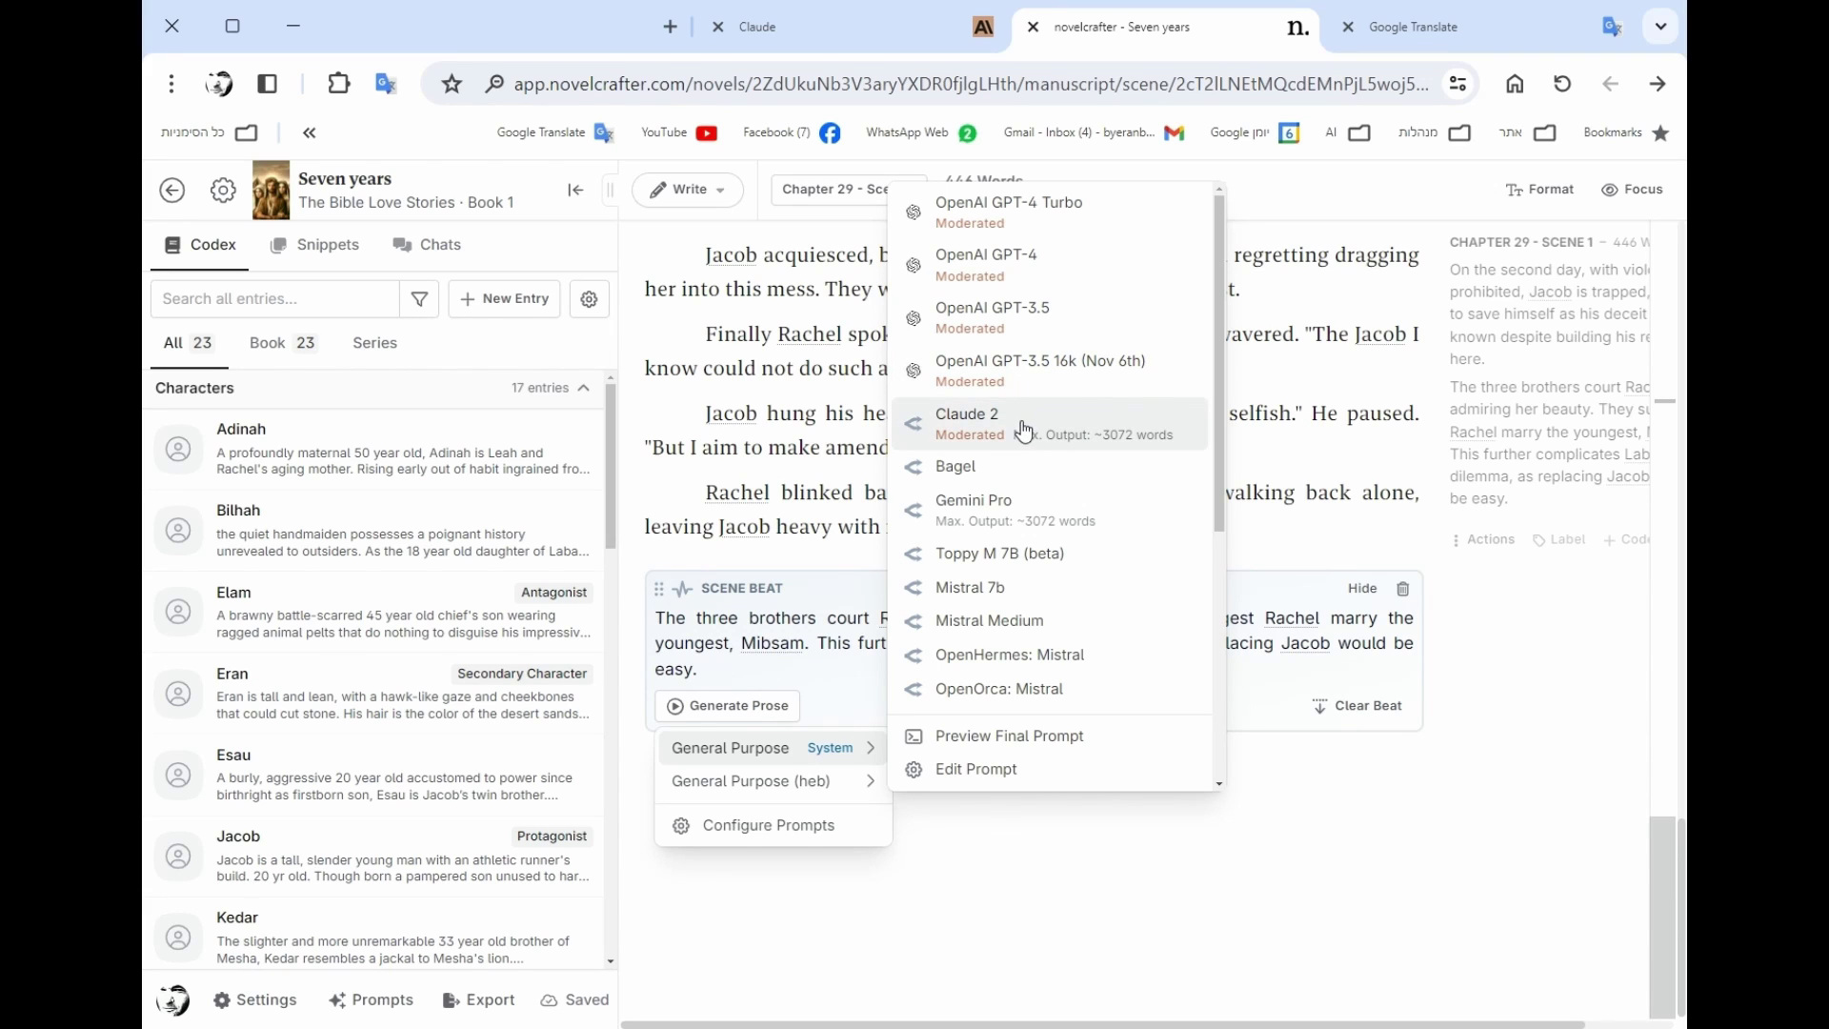
left_click(1035, 222)
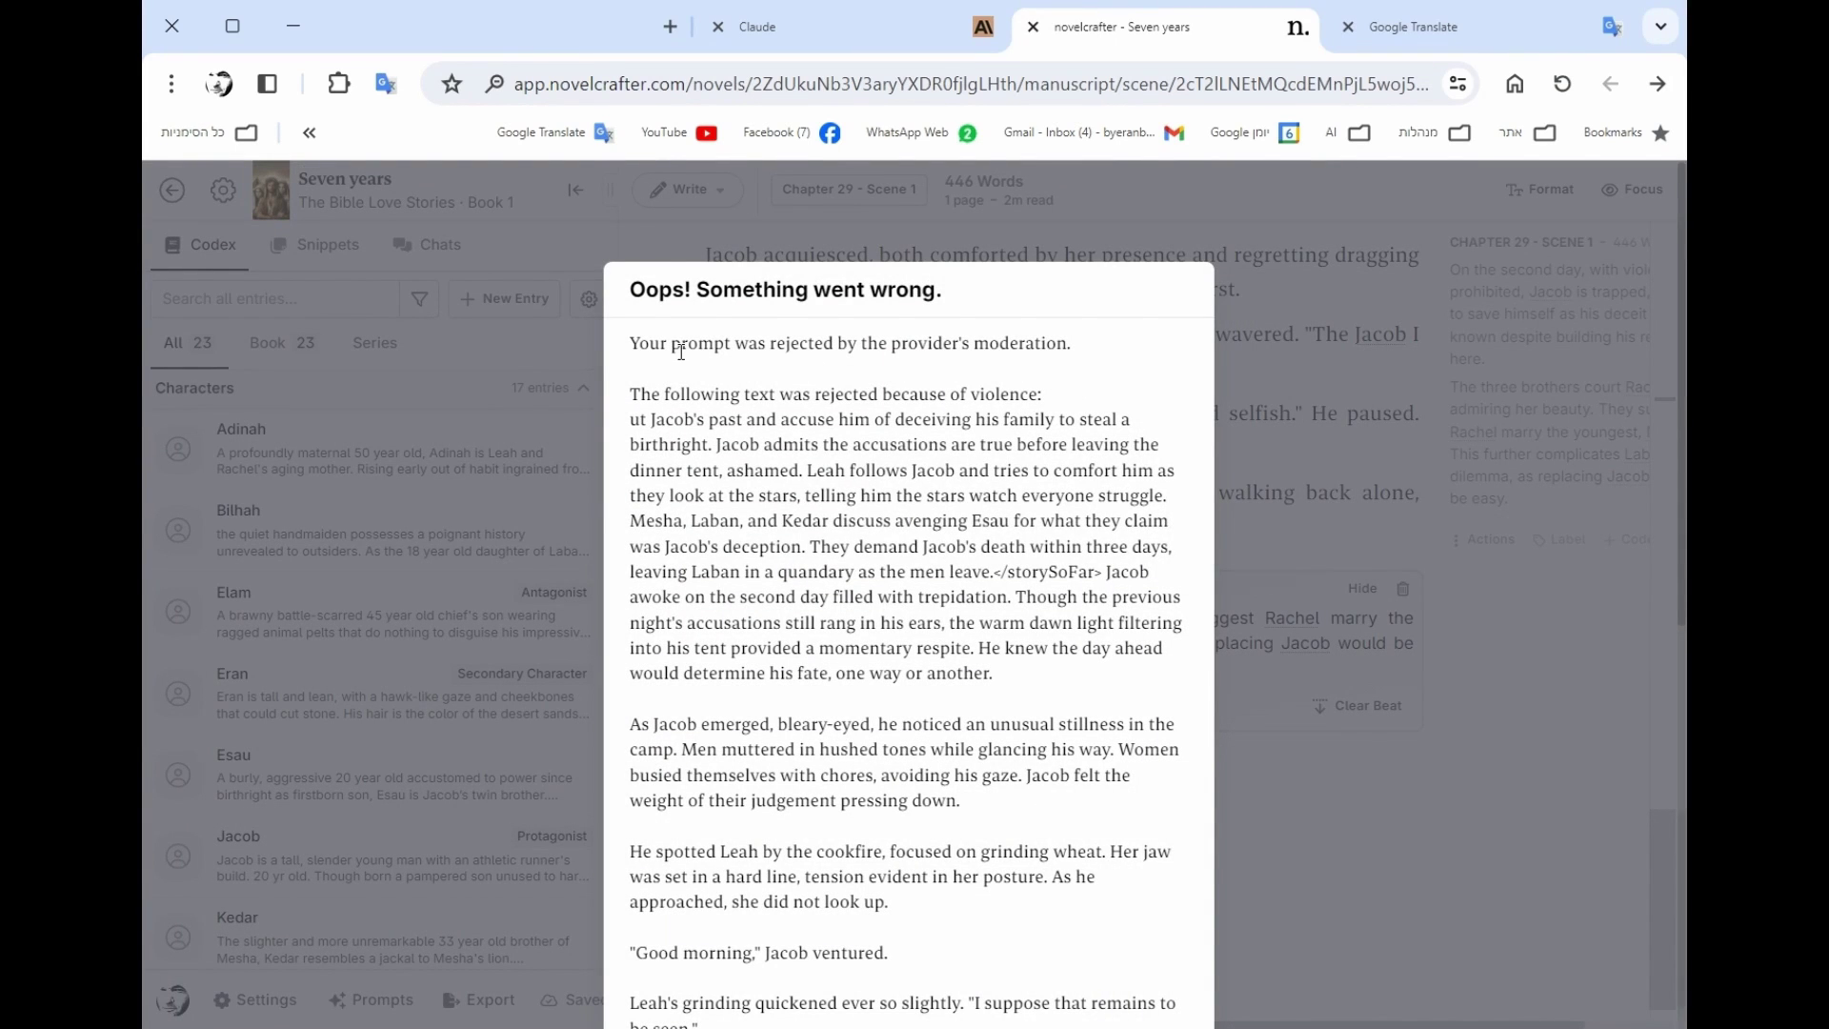
scroll(1221, 665, "down", 5)
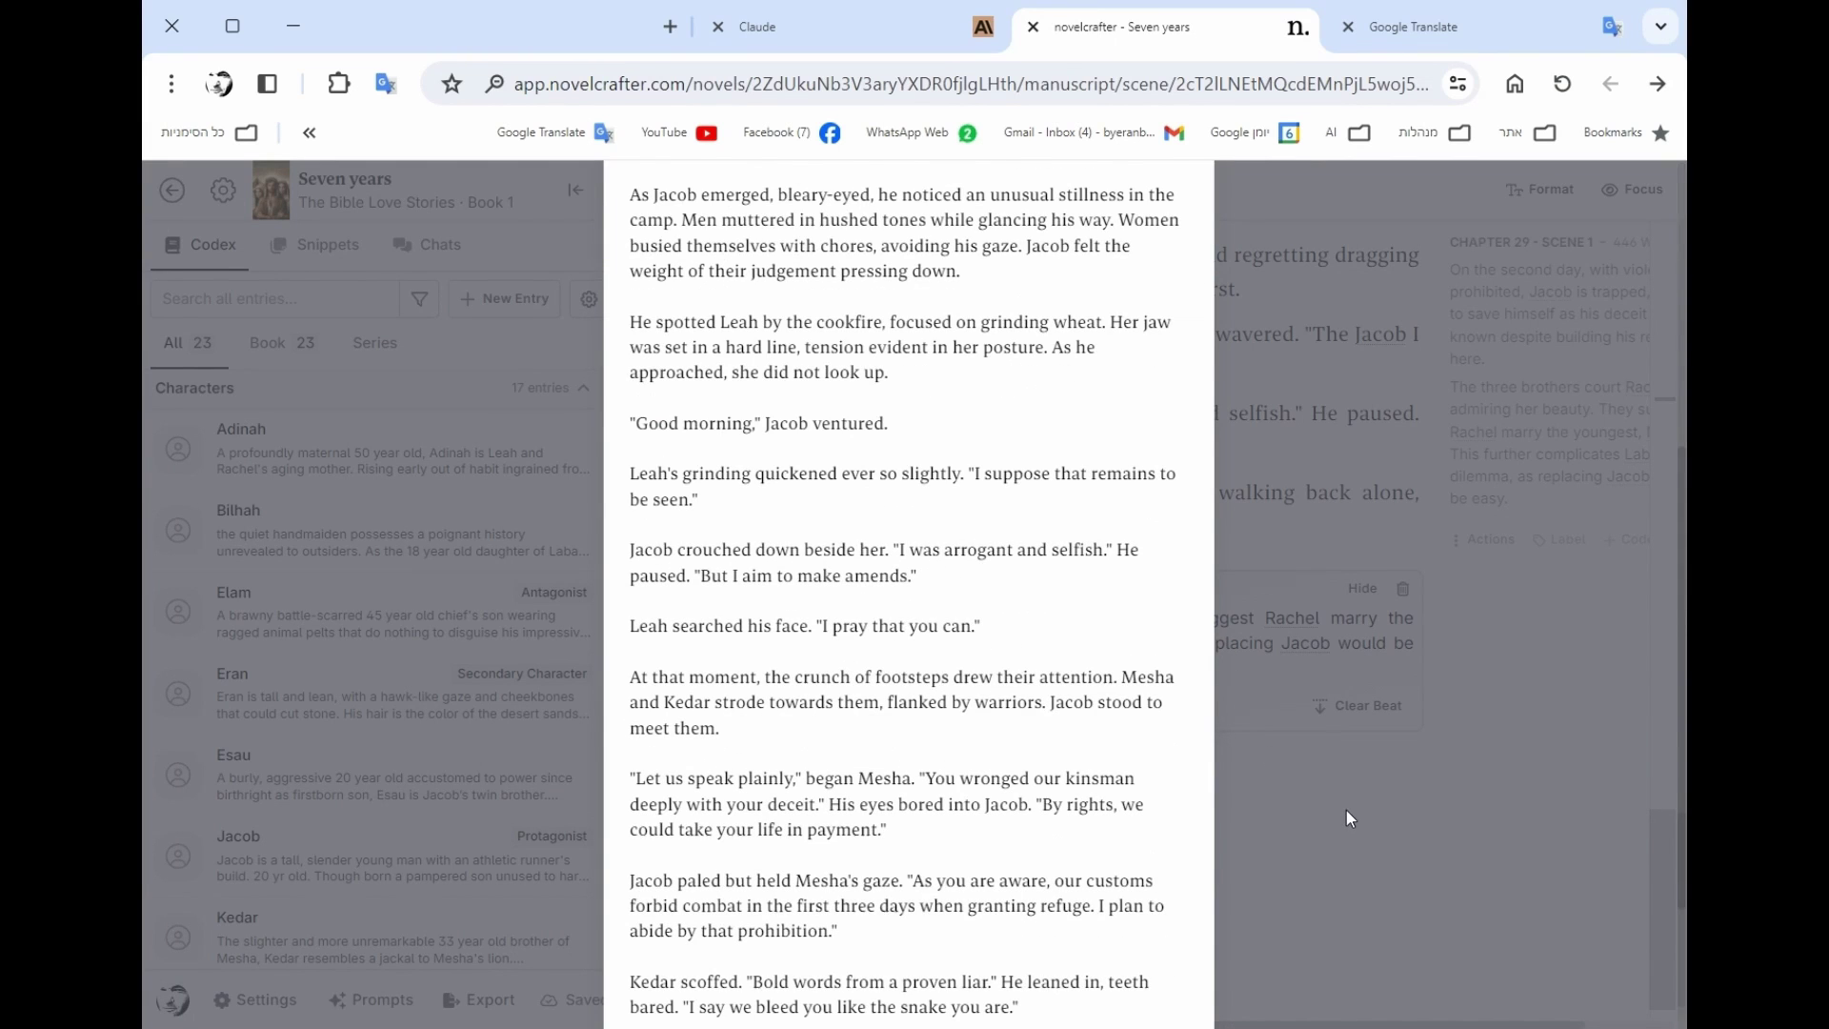
scroll(1254, 628, "up", 5)
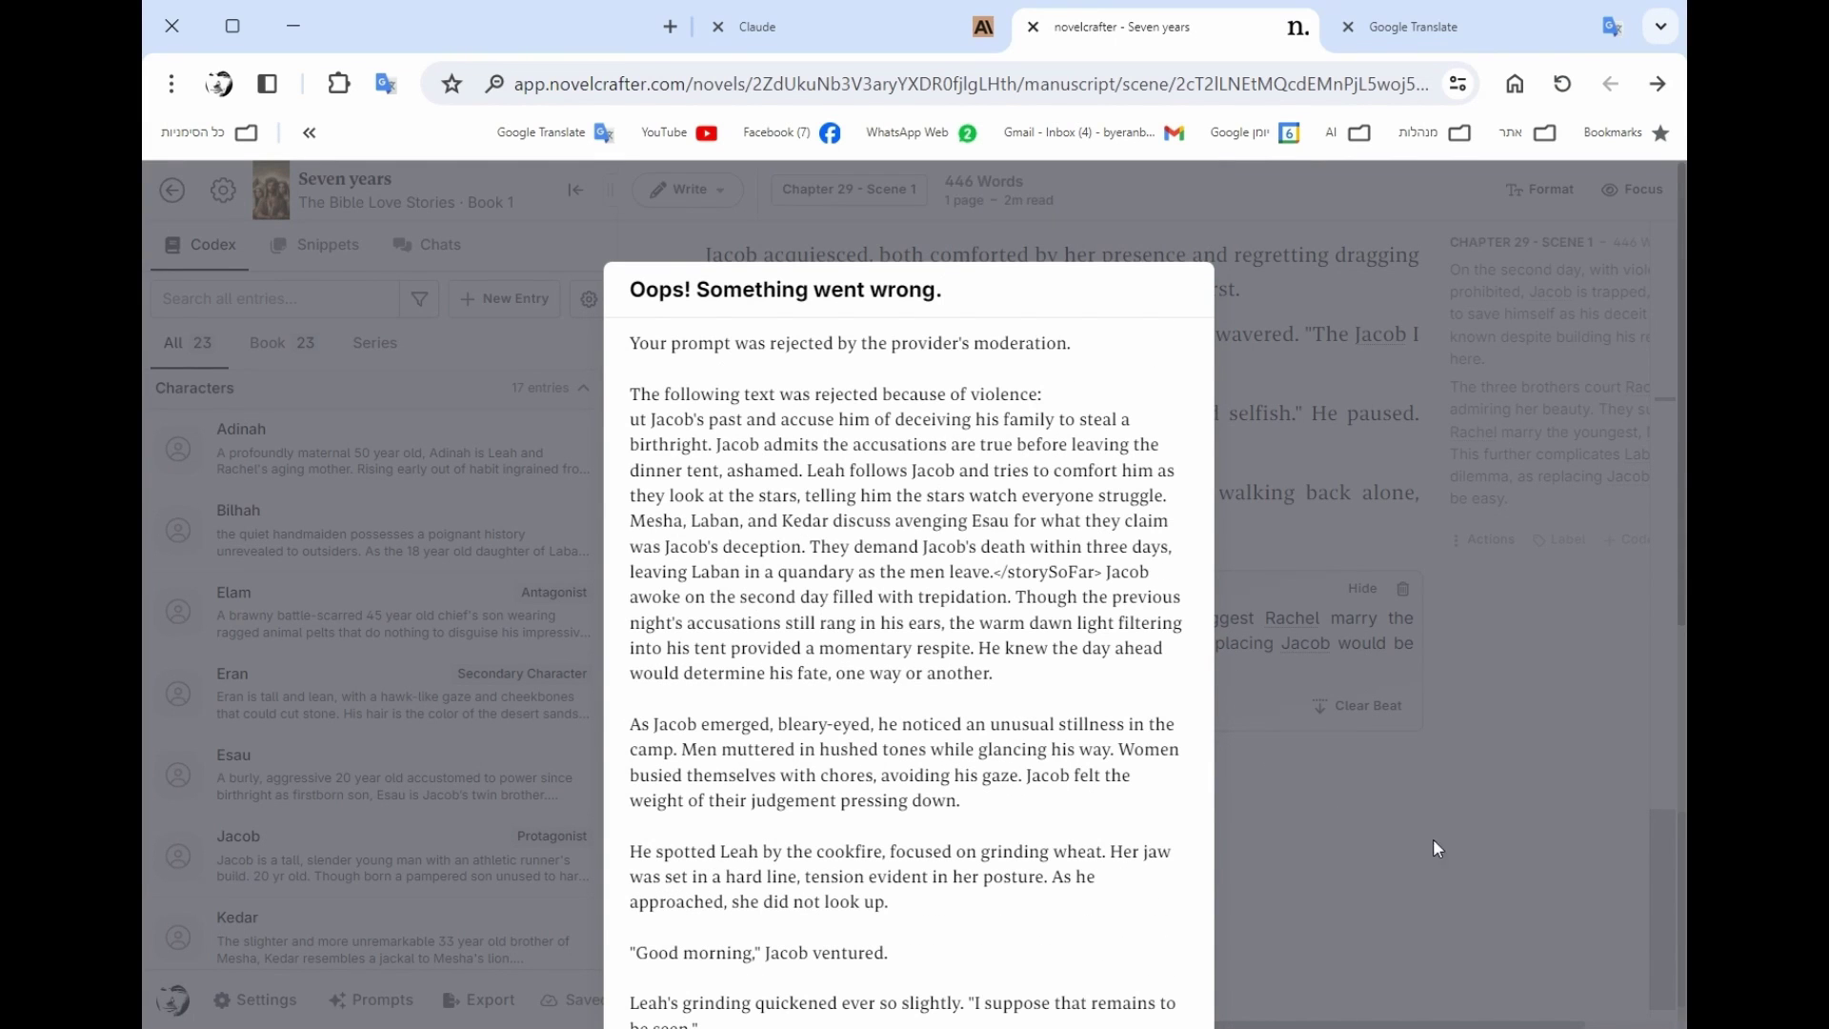
scroll(1120, 787, "down", 7)
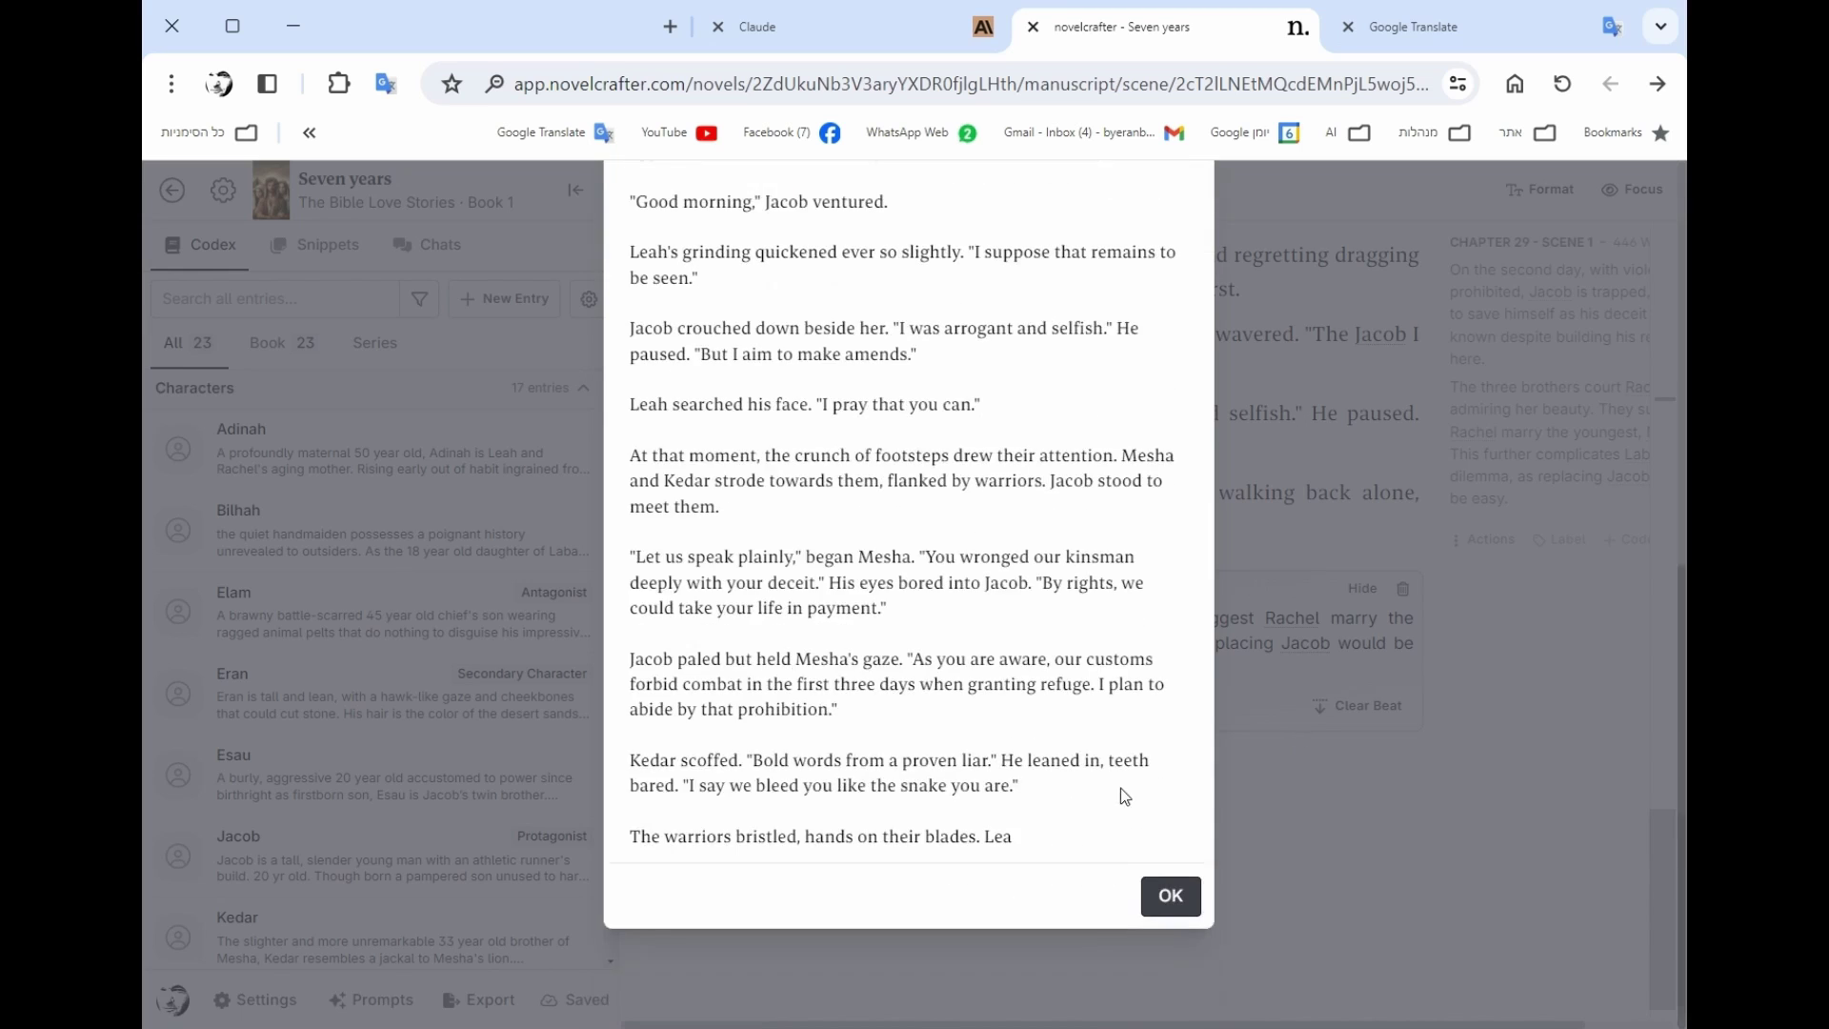
left_click(1171, 896)
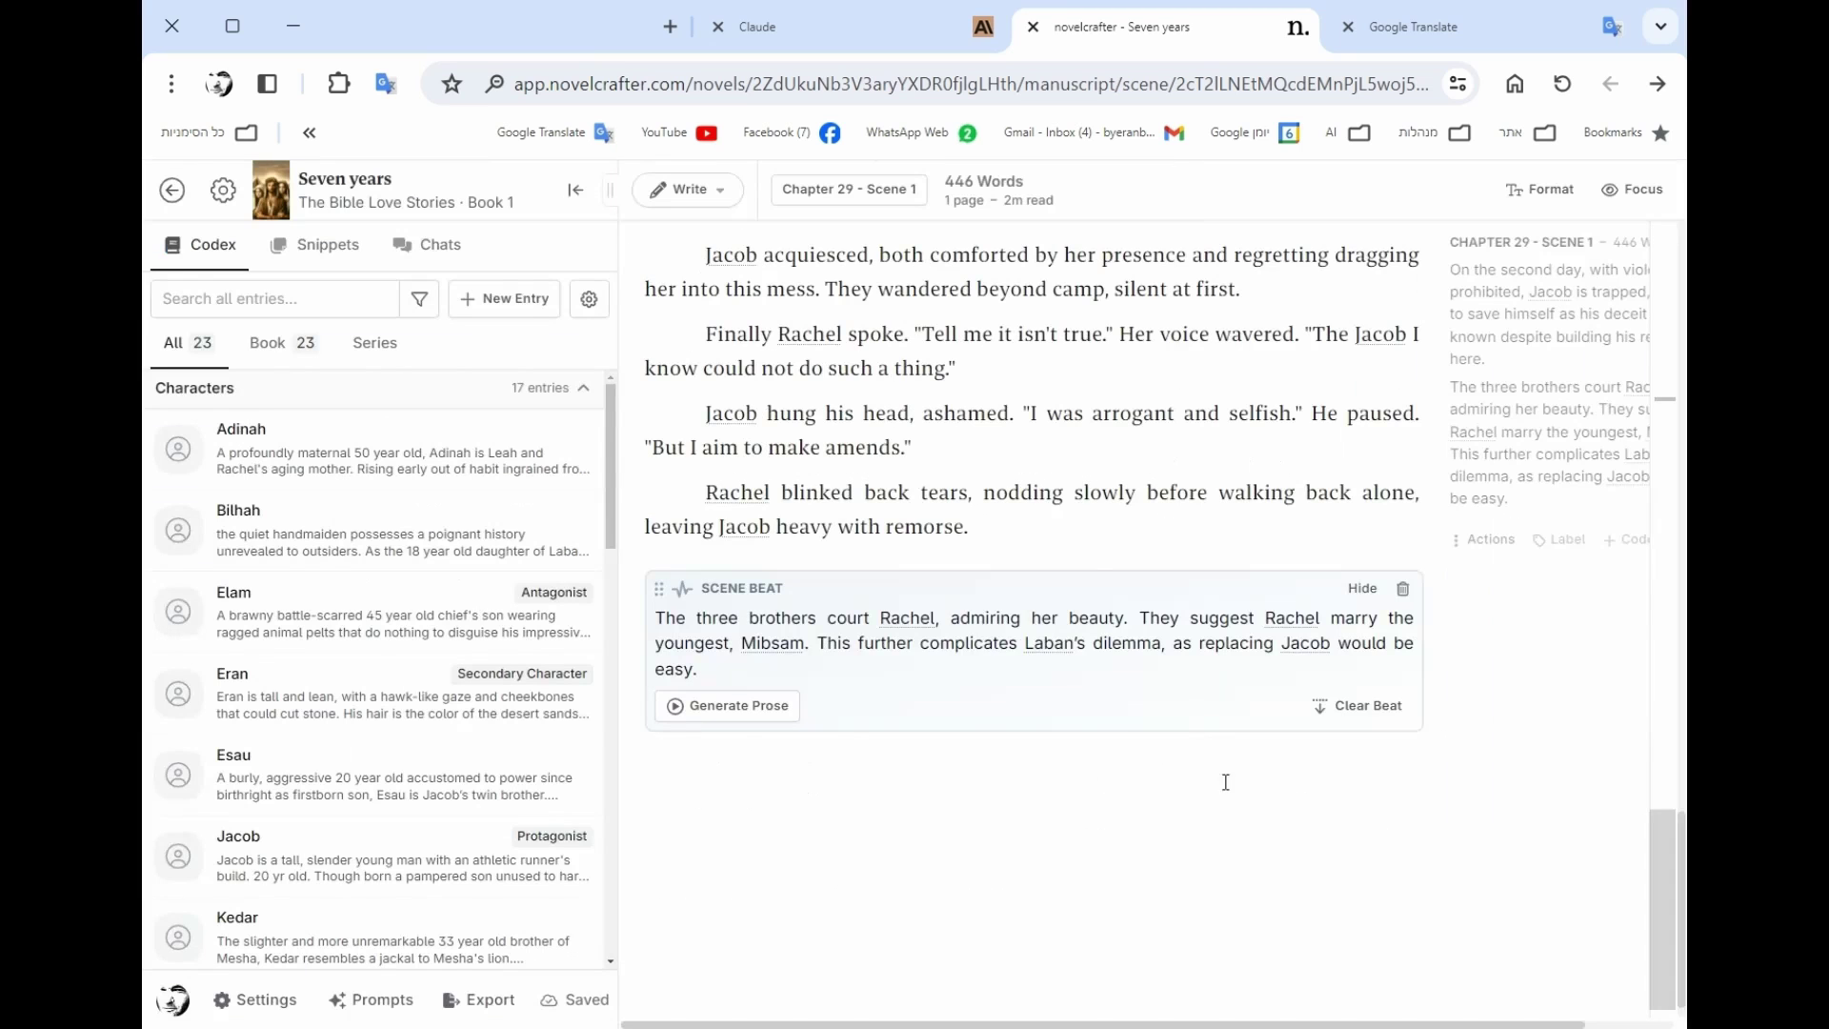
Generate prose from the scene beat using the General Purpose prompt and the Claude 2 model
left_click(752, 717)
mouse_move(860, 749)
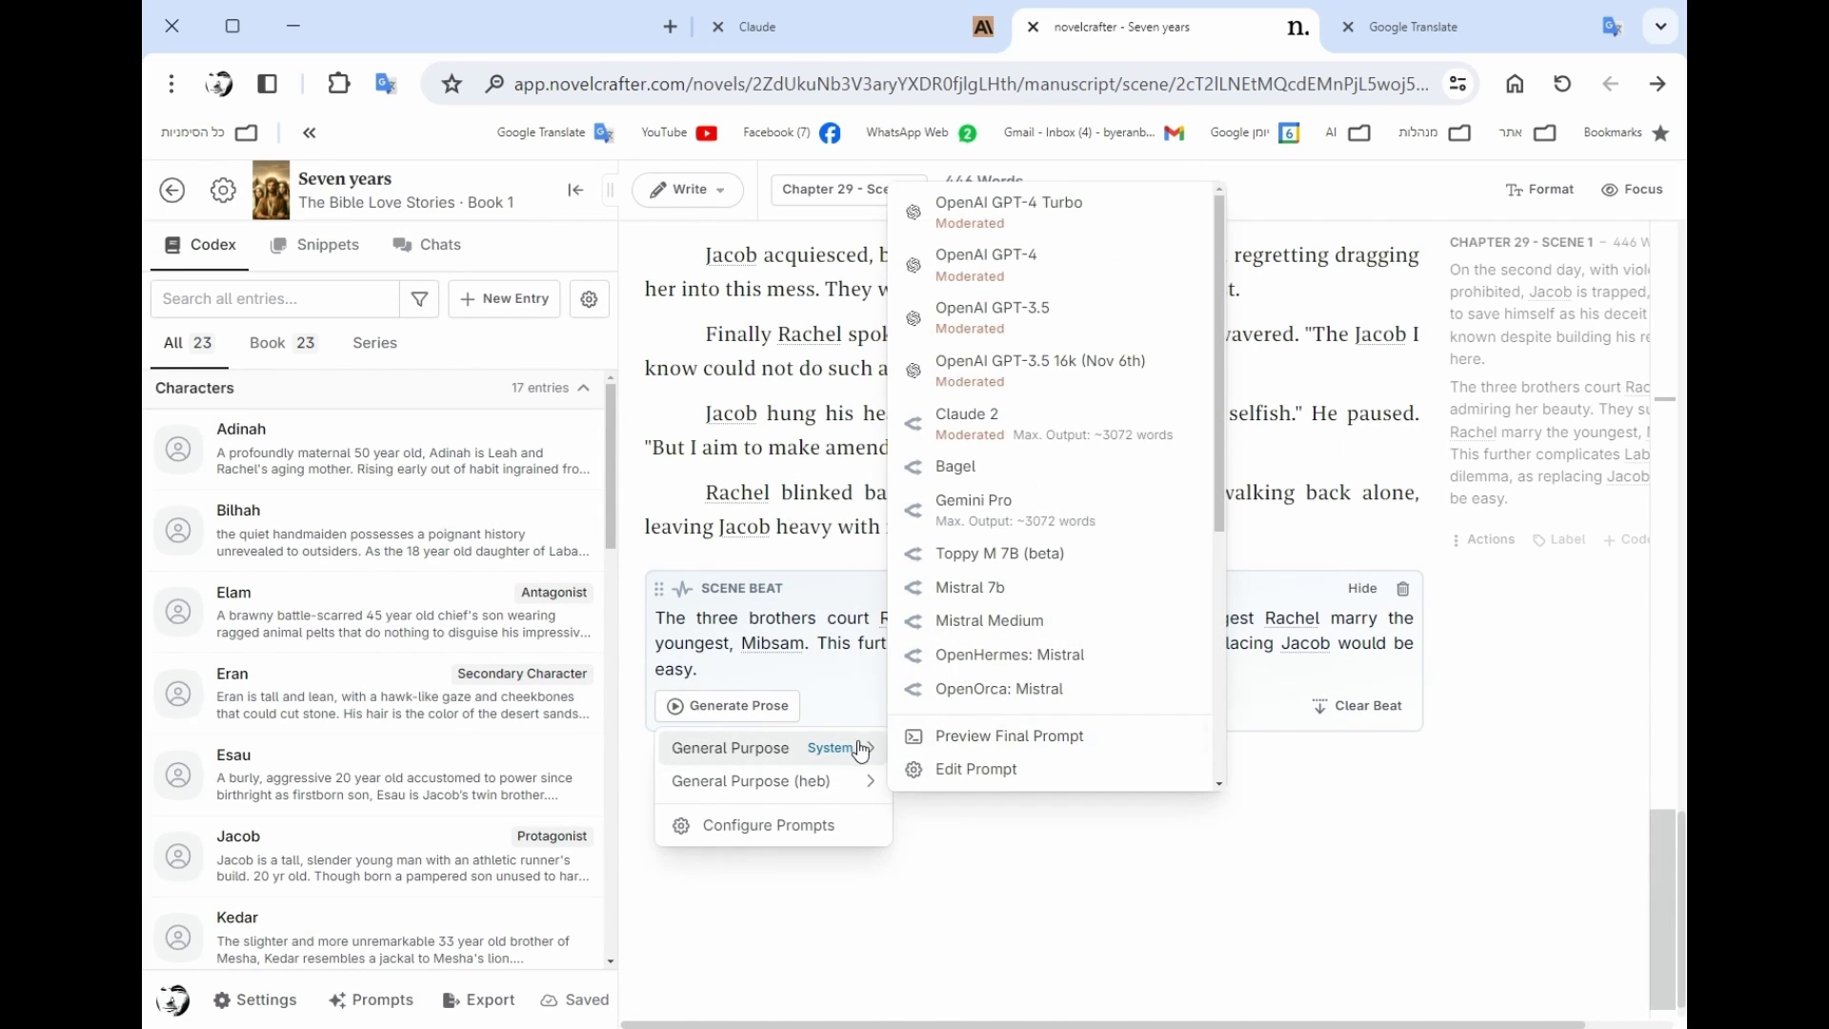
left_click(998, 420)
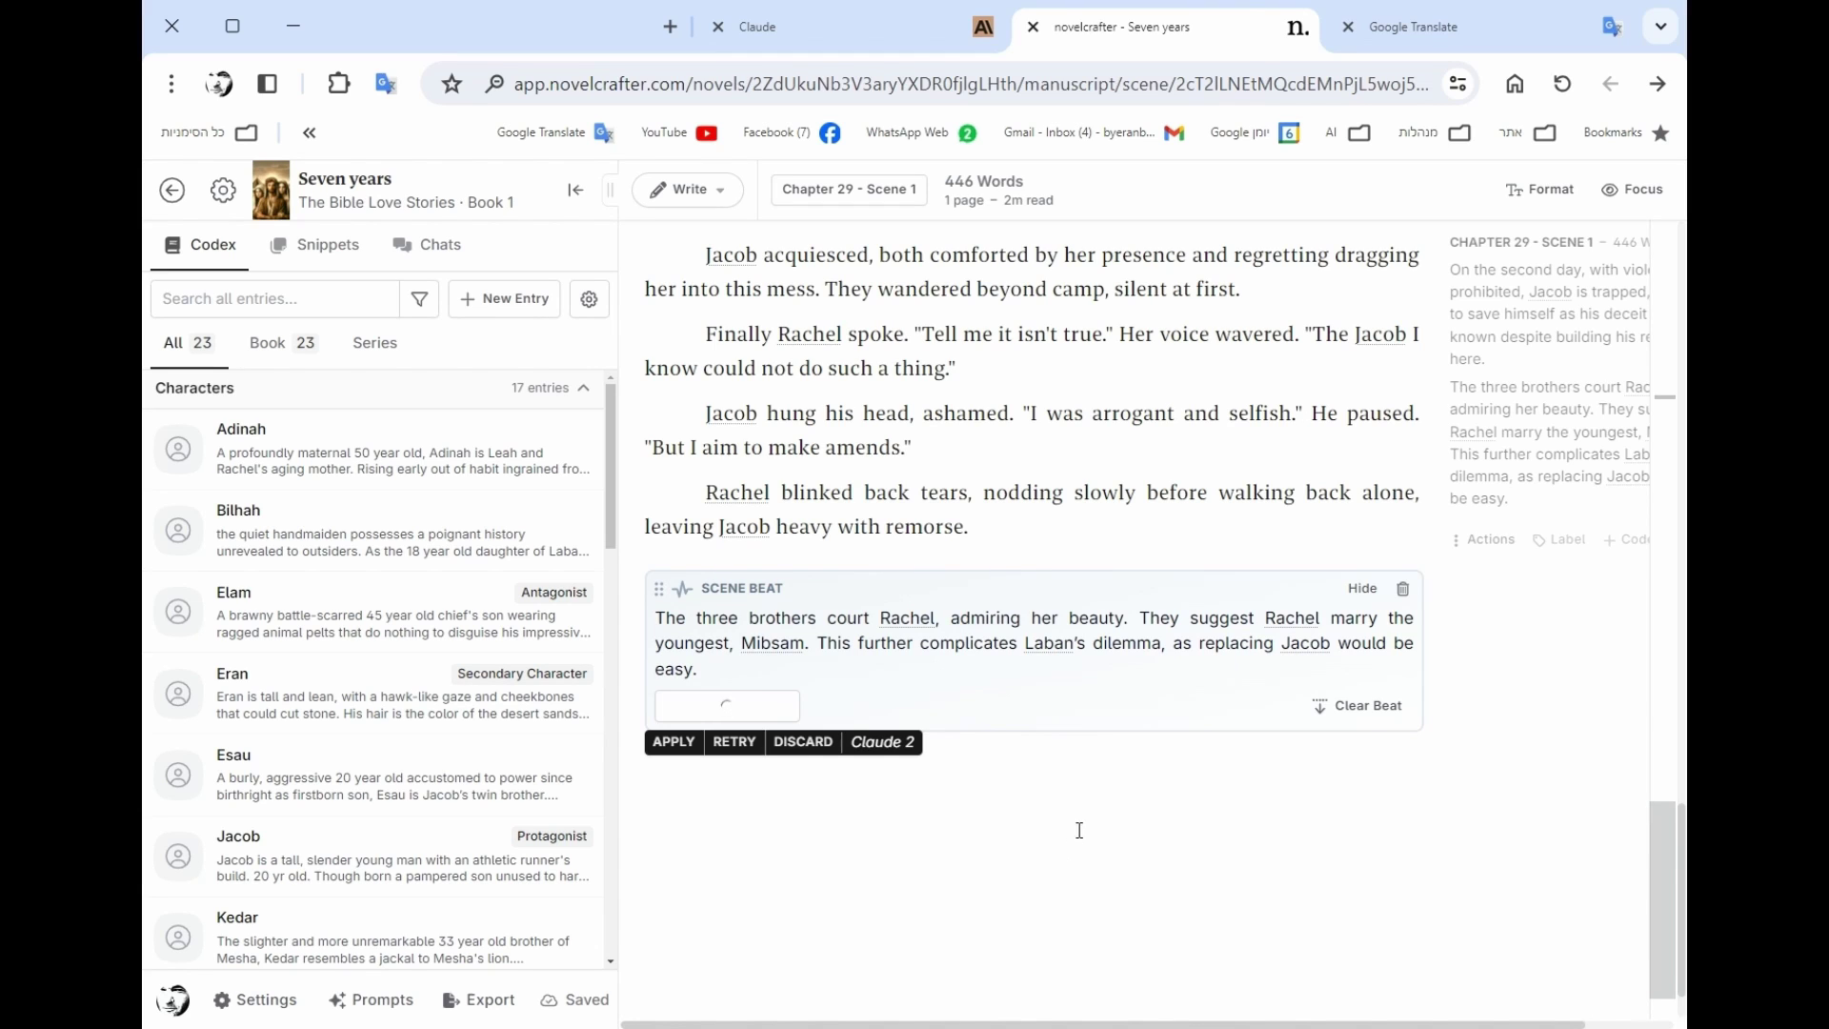
scroll(1088, 819, "down", 1)
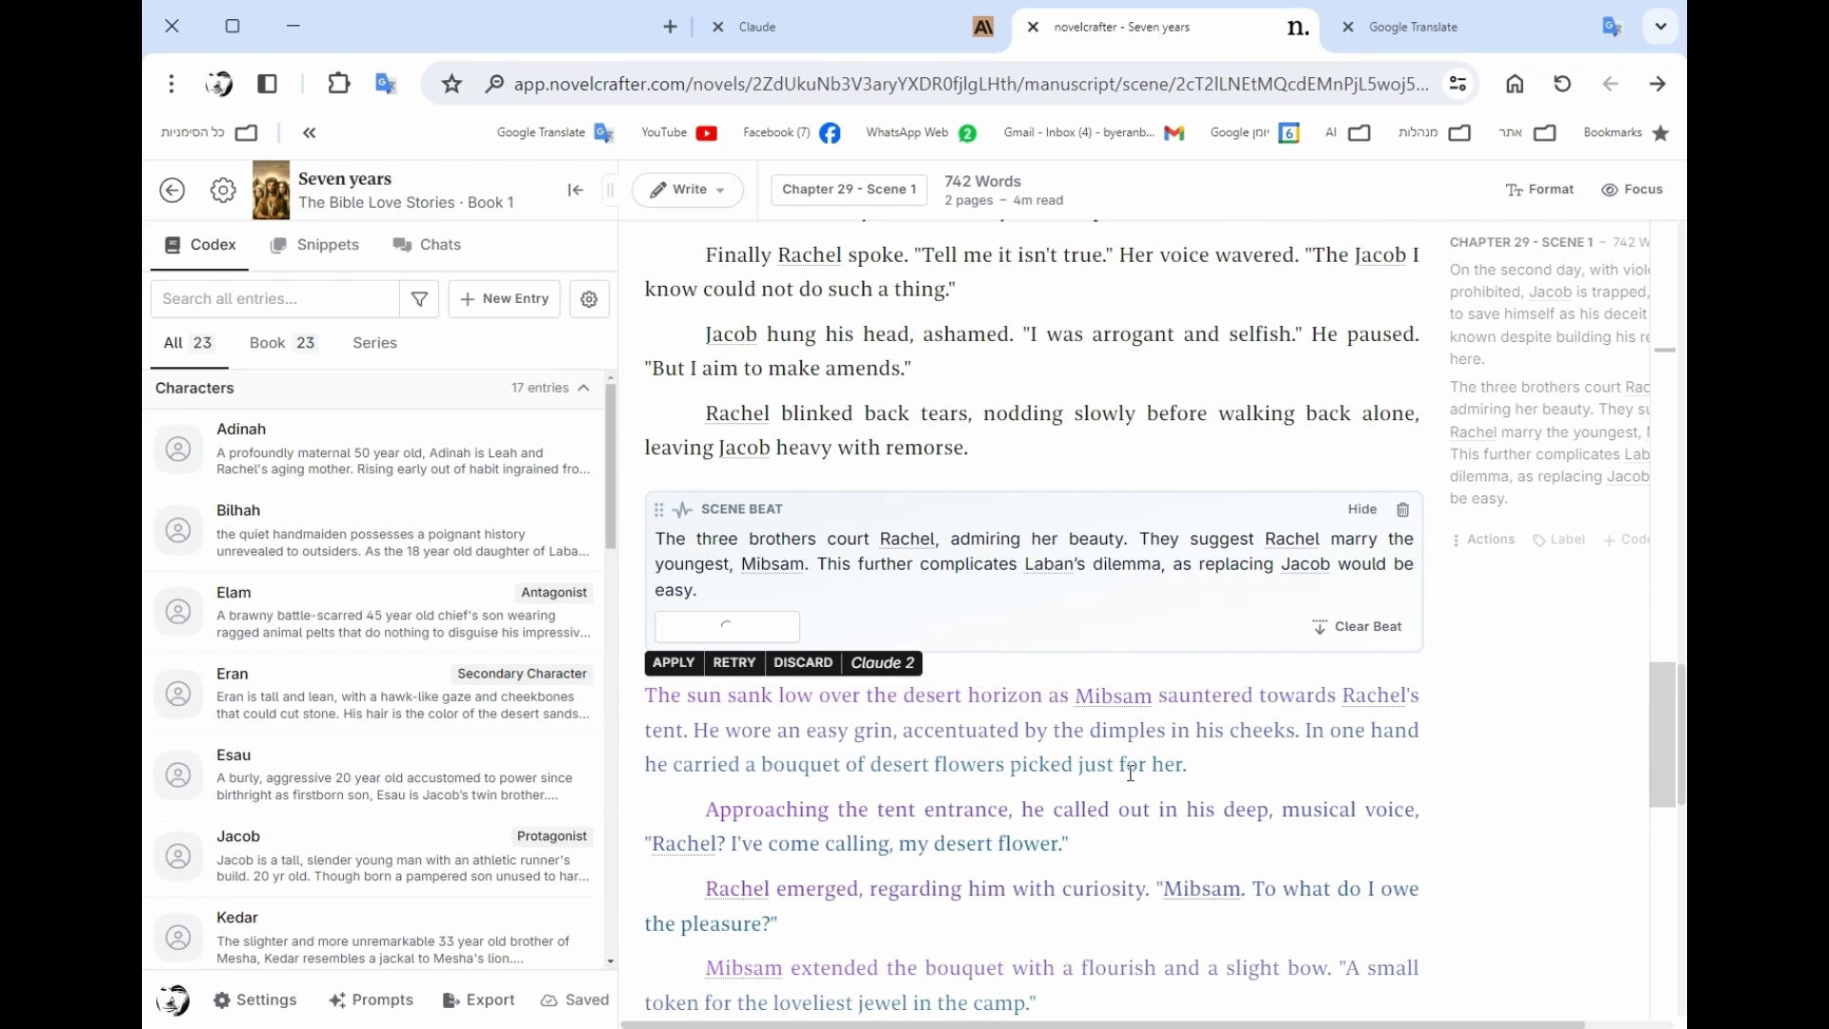
Delete the opening paragraph of the Claude 2 prose, starting "The sun sank low", and apply the remaining generated text to the scene
left_click_drag(1217, 762, 629, 703)
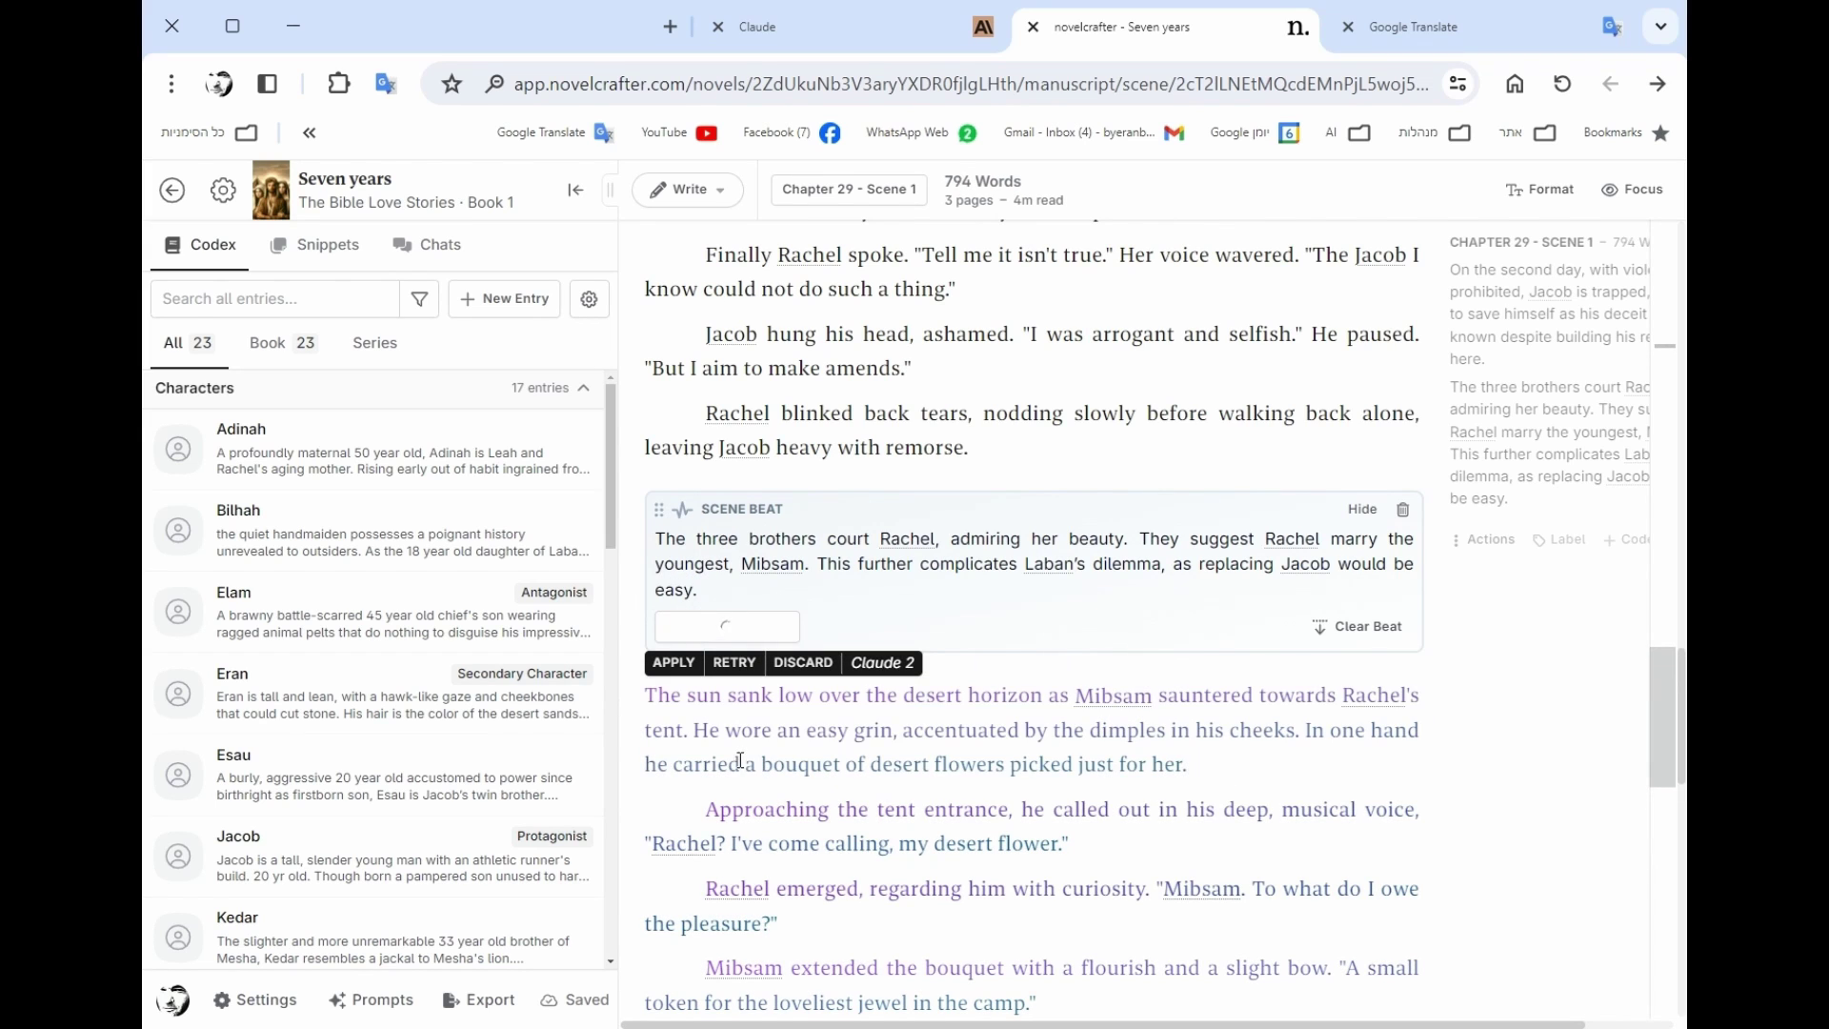
scroll(1535, 472, "up", 1)
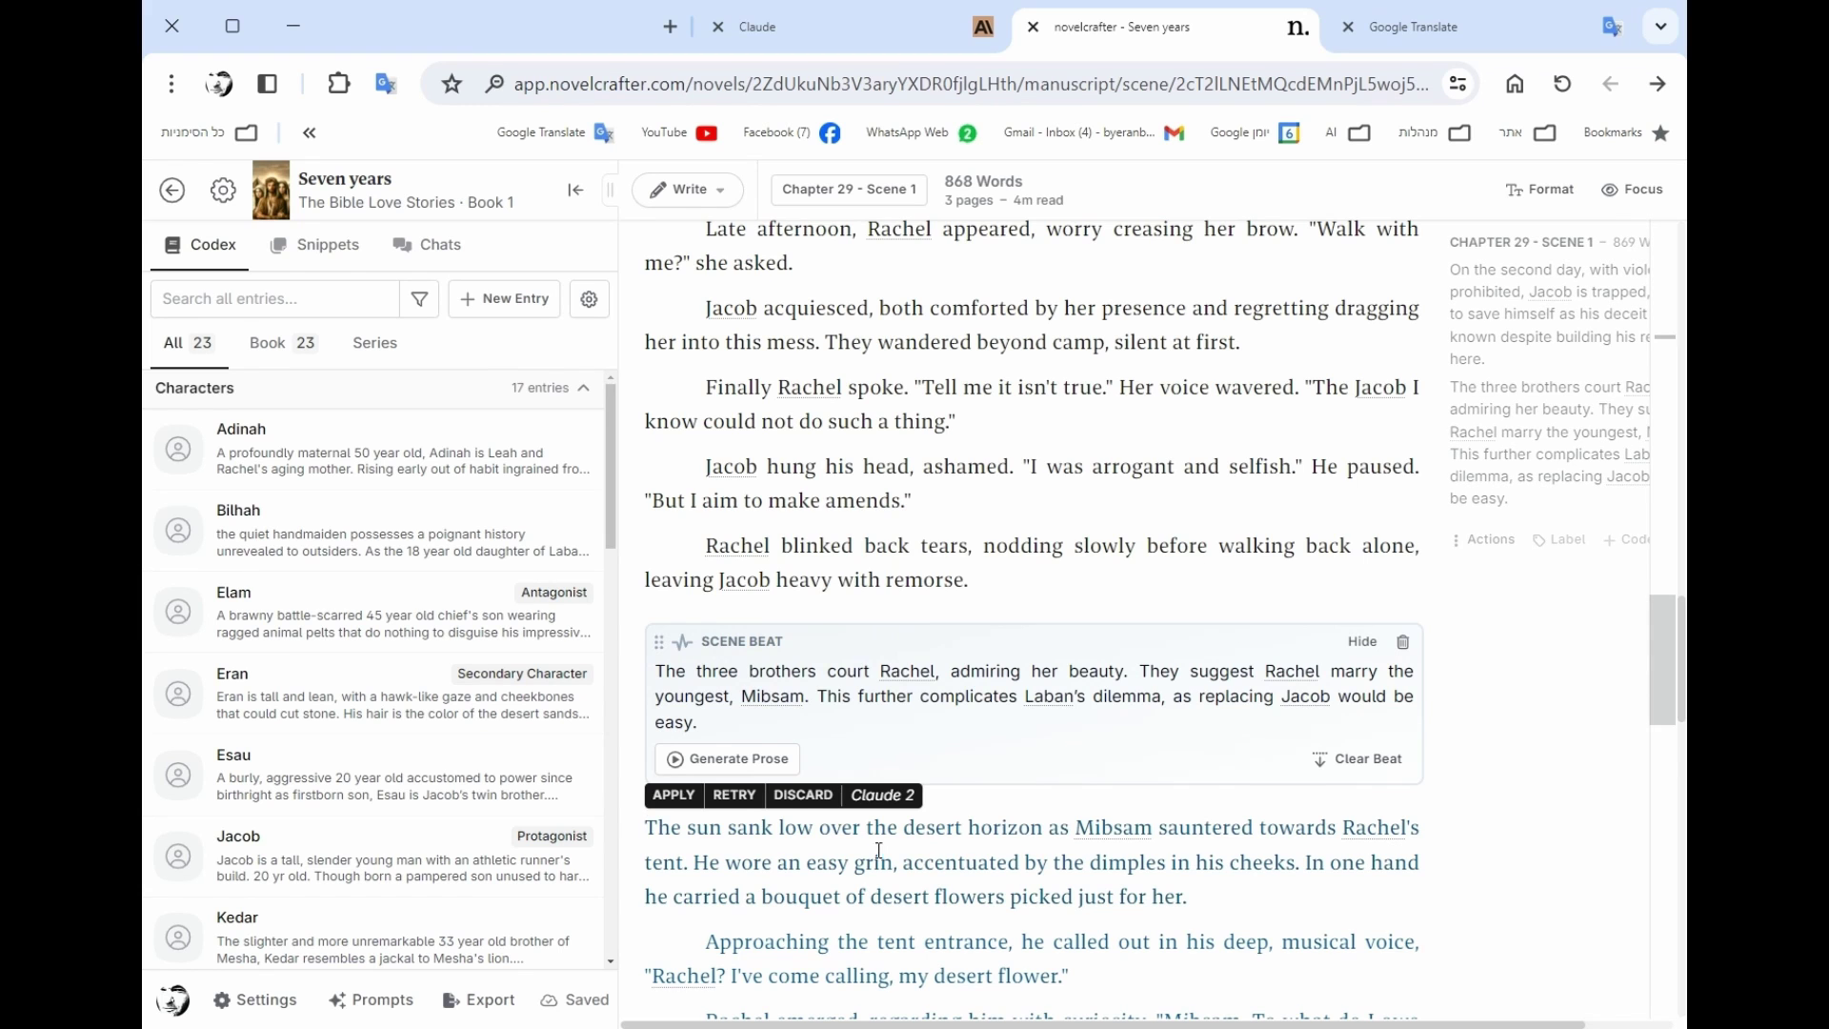
scroll(943, 782, "down", 6)
scroll(954, 769, "up", 2)
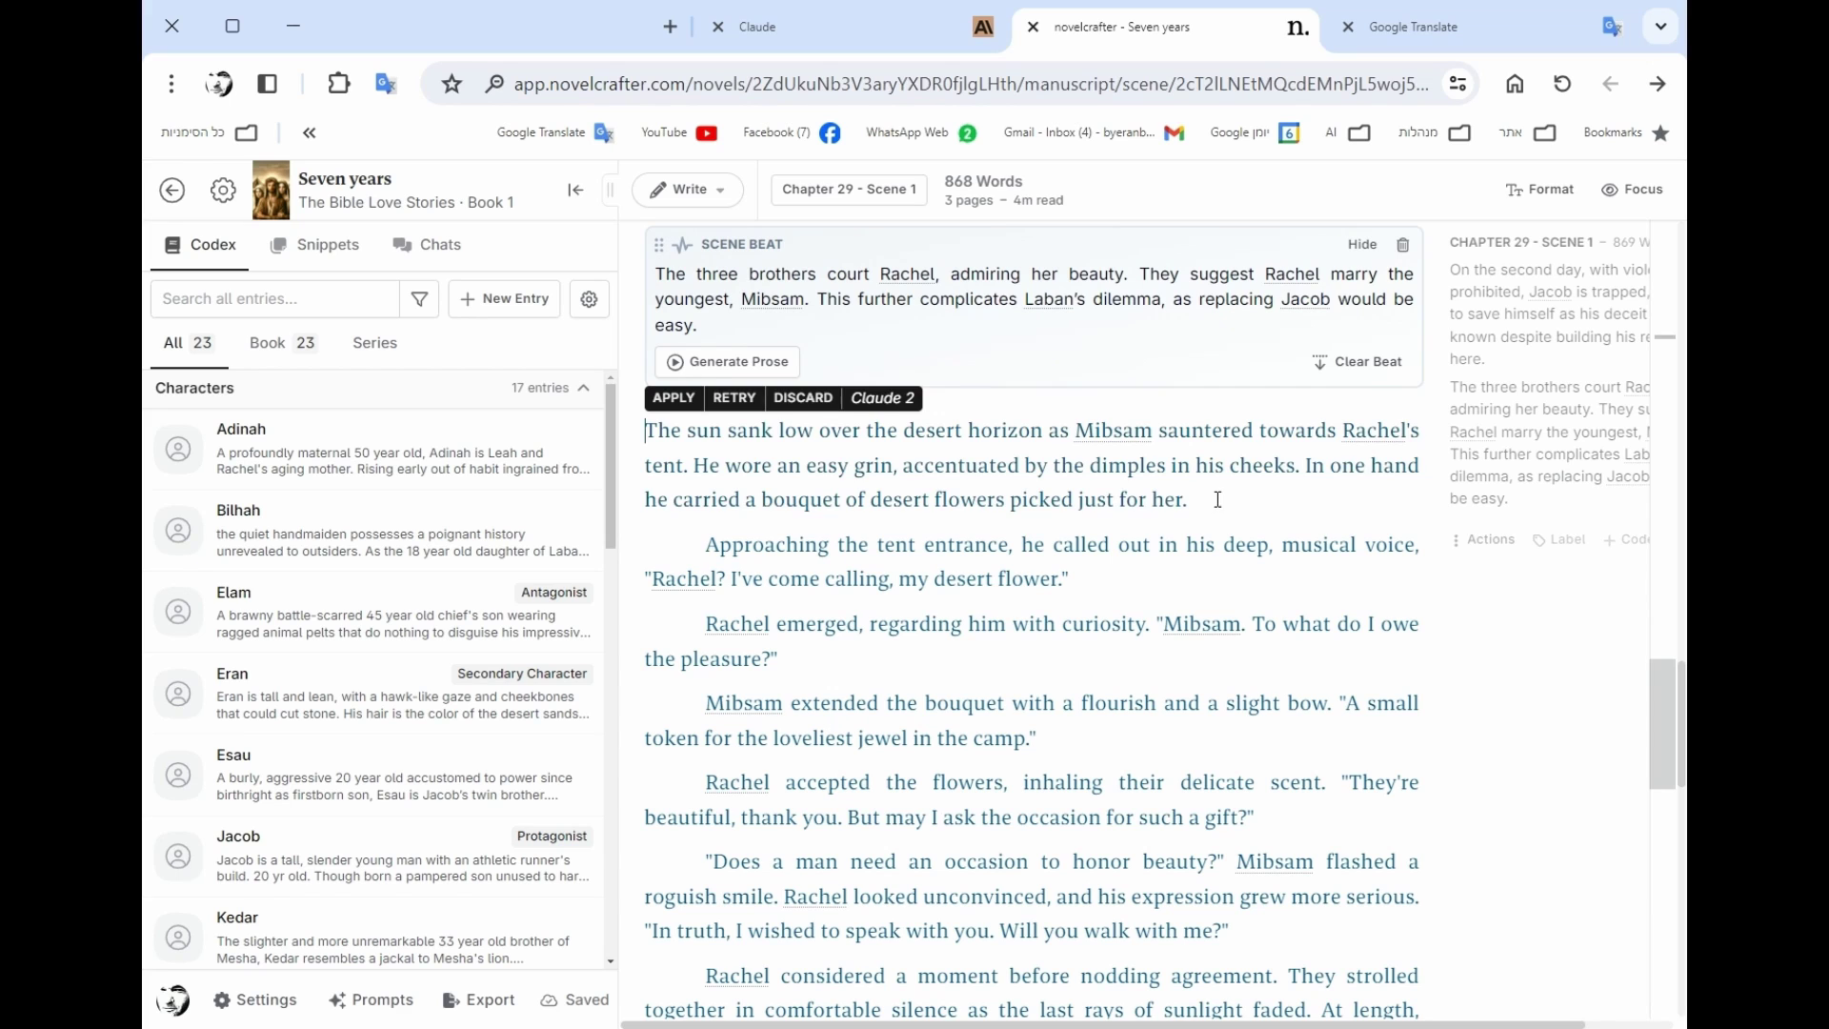
triple_click(1179, 500)
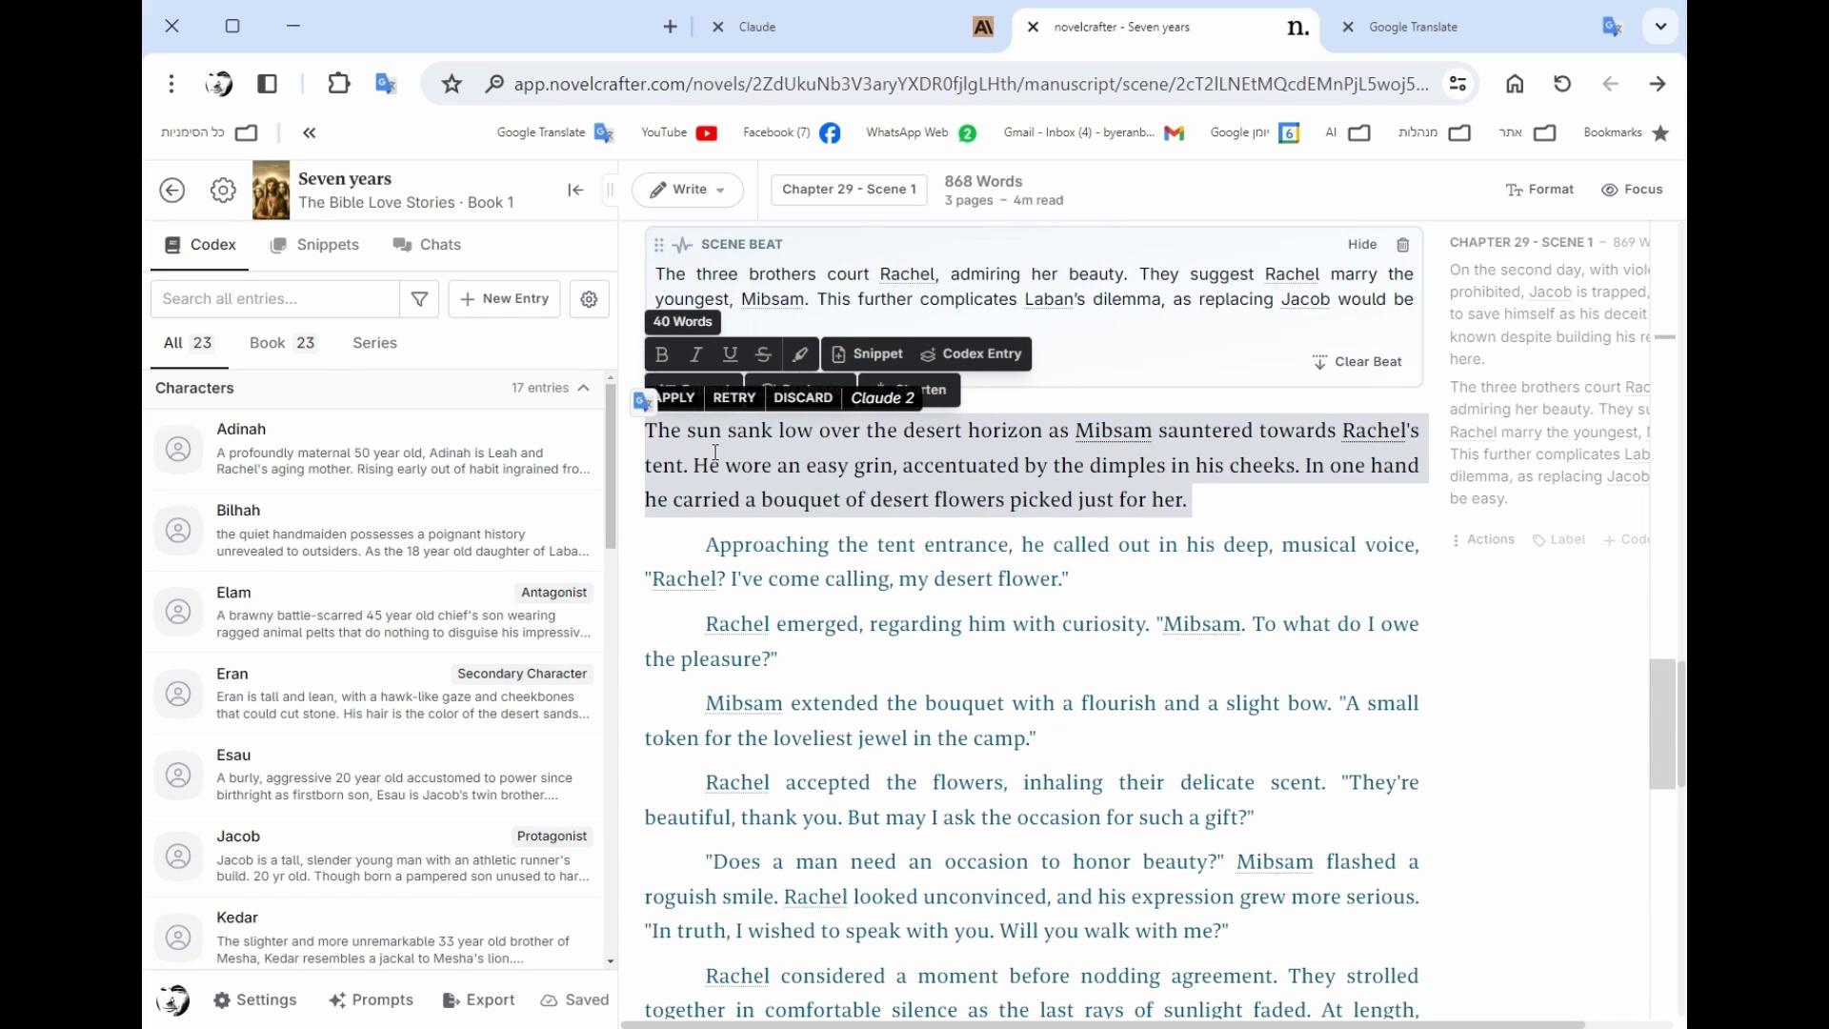
key("BackSpace")
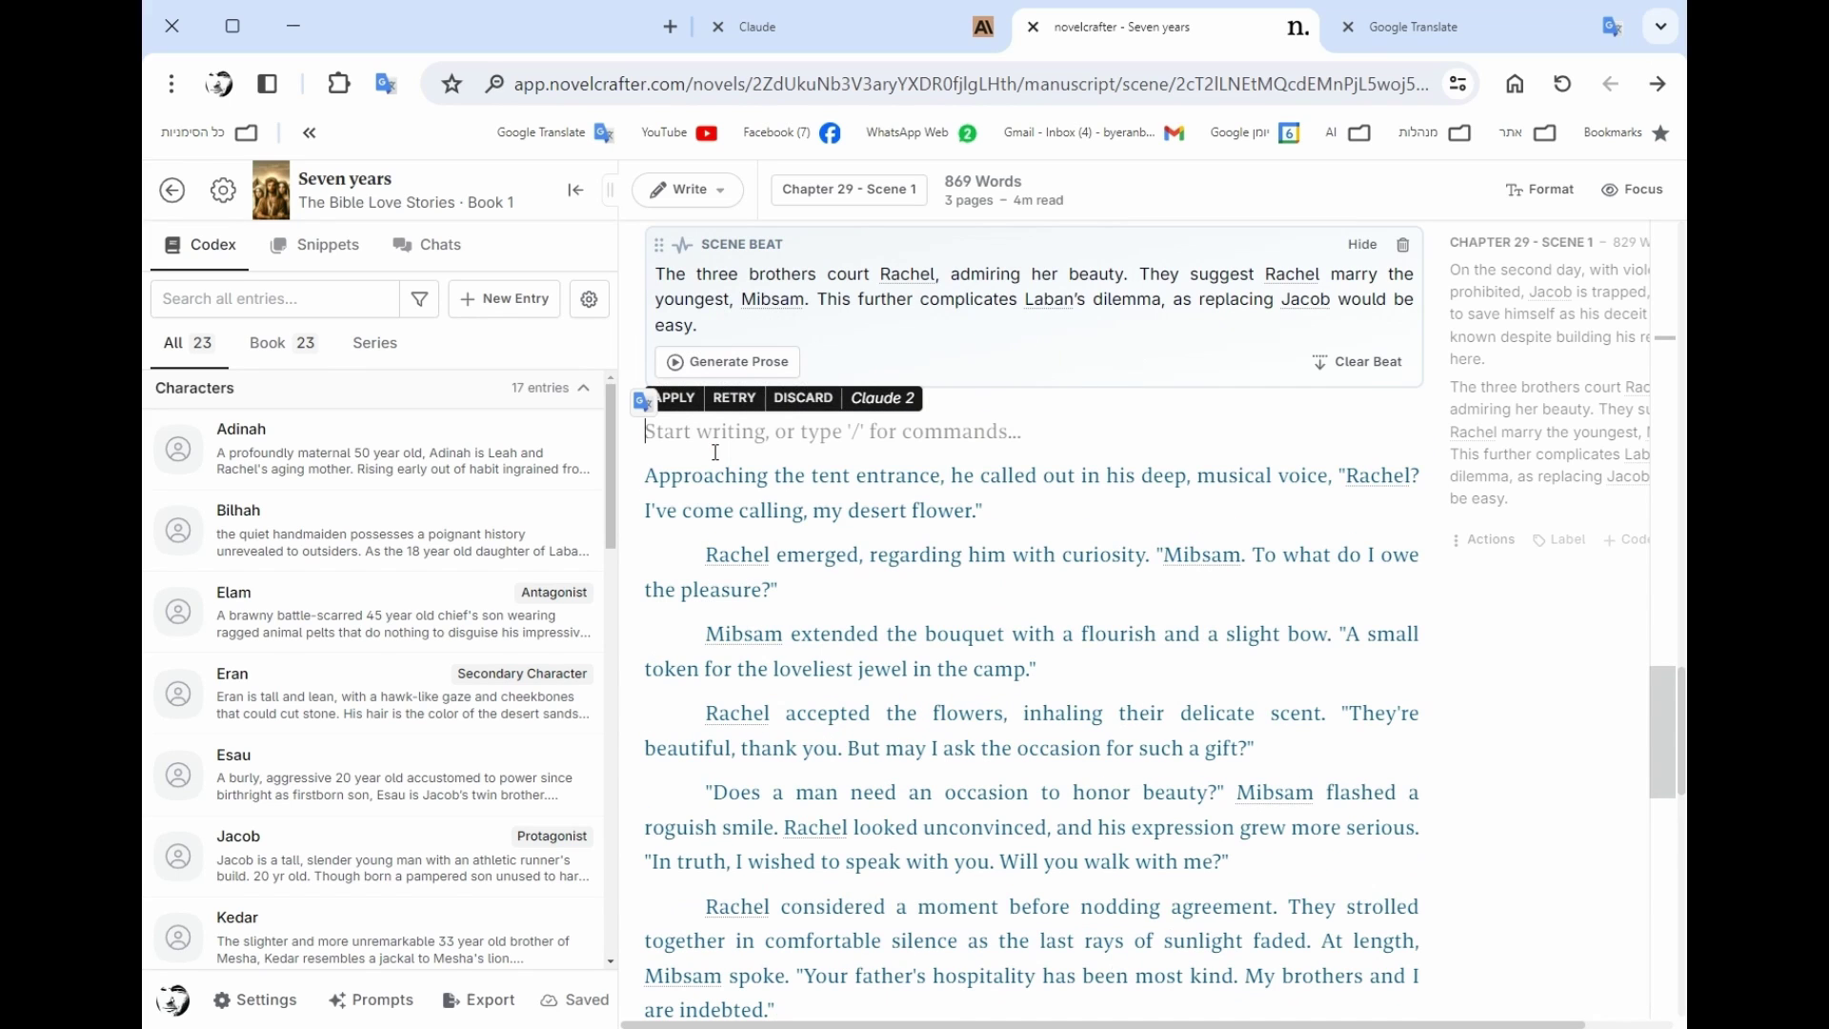
left_click(677, 409)
Examine the AI models offered for rephrasing the paragraph starting "Approaching the tent entrance", then close the list without choosing one
left_click_drag(1008, 511, 649, 474)
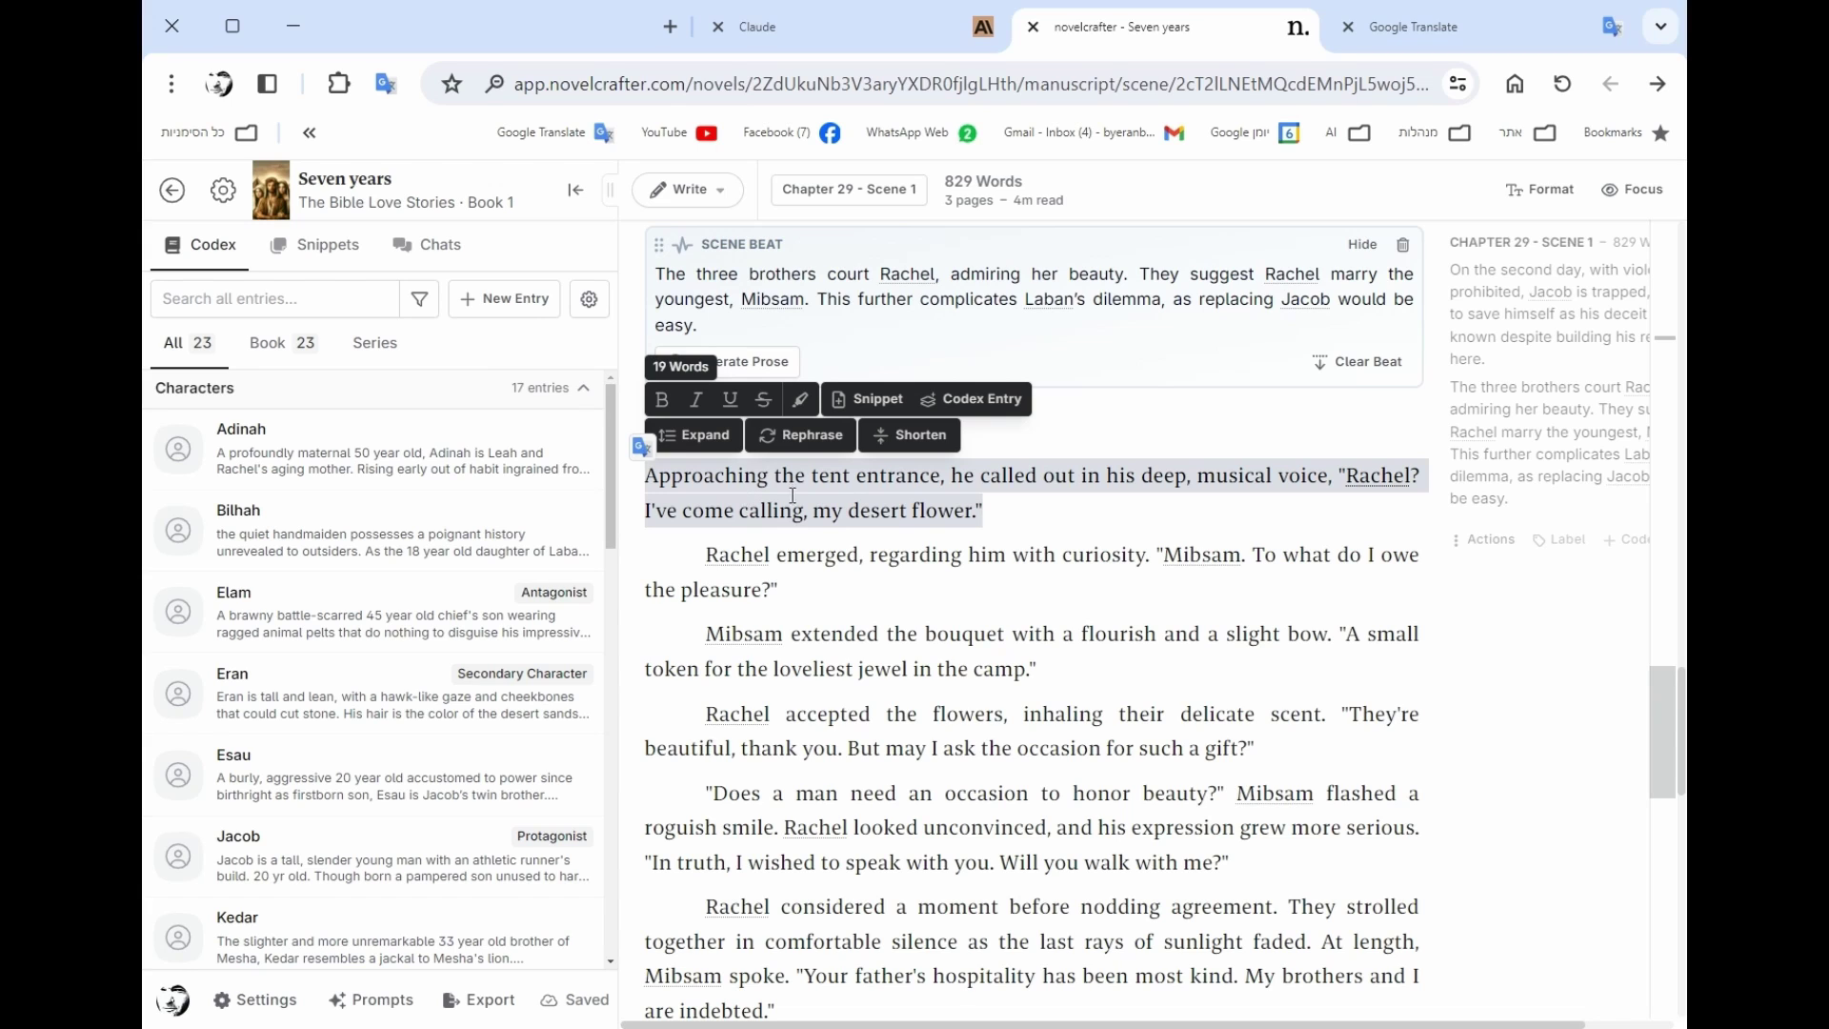
left_click(802, 440)
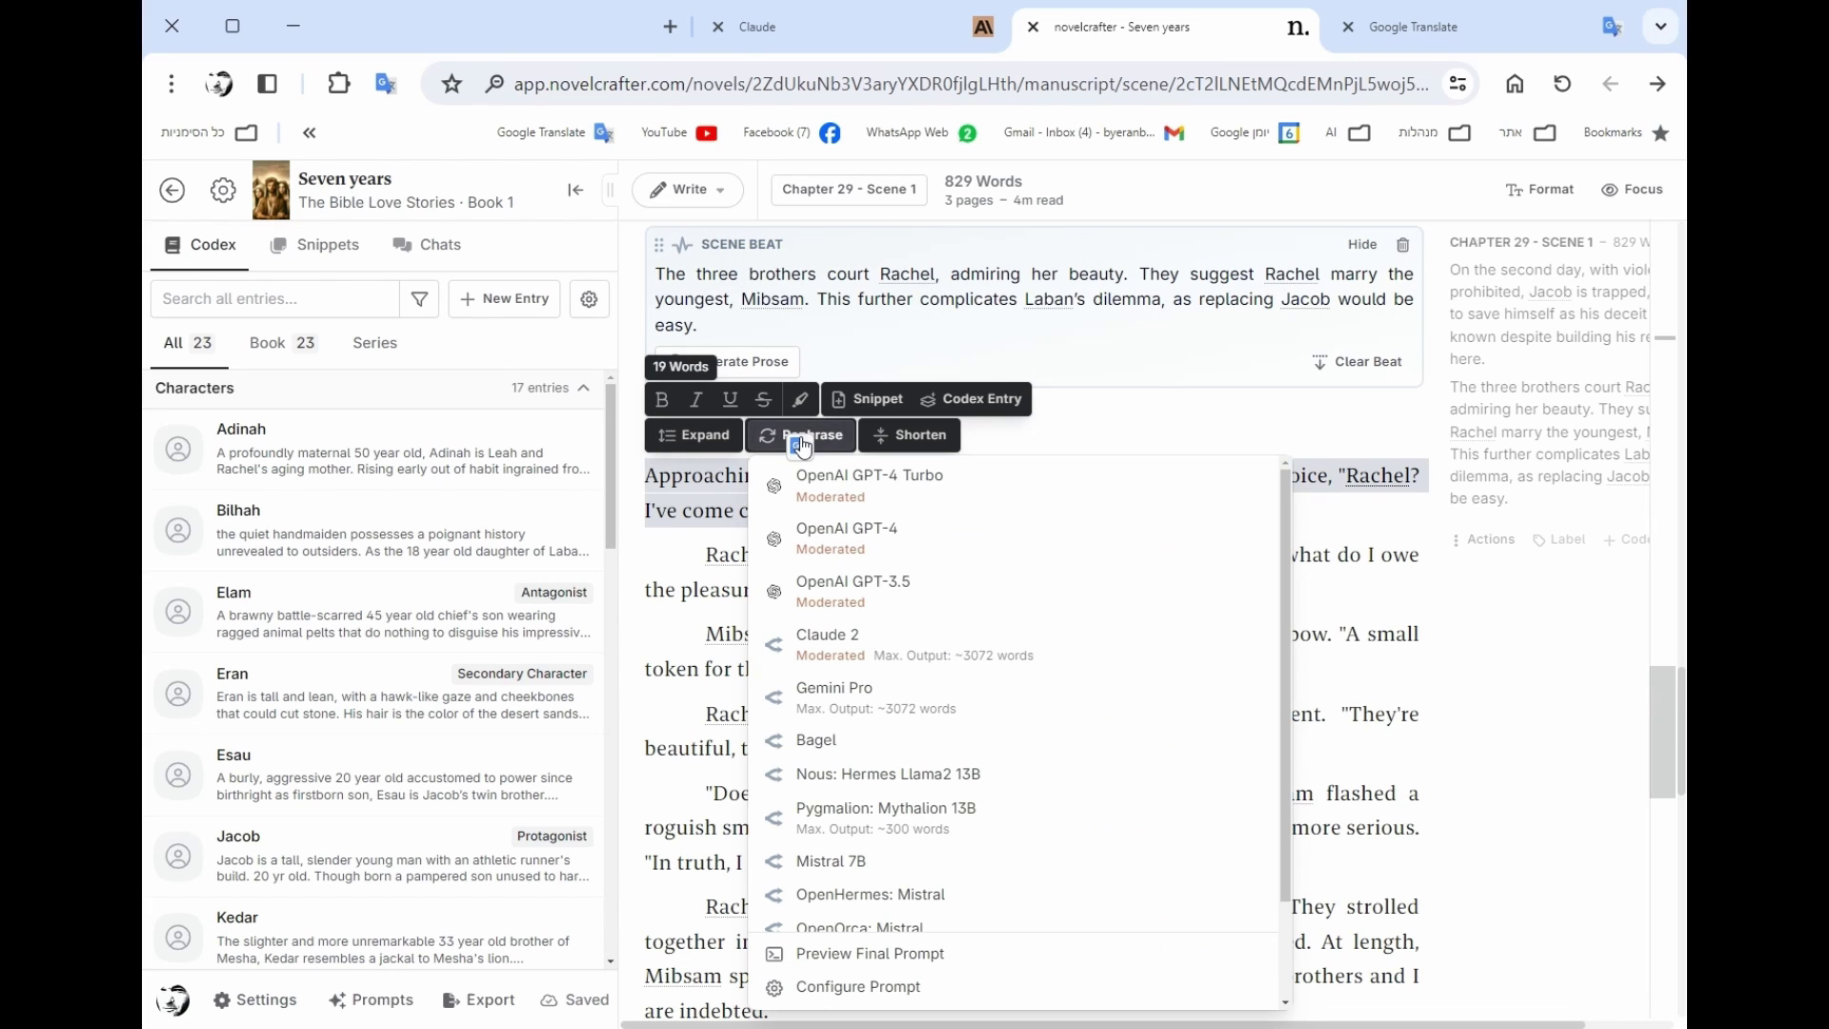
left_click(1094, 420)
left_click(1063, 434)
Save the paragraph starting "Approaching the tent entrance" as an untitled snippet and close the snippet editor
left_click_drag(1000, 510, 648, 474)
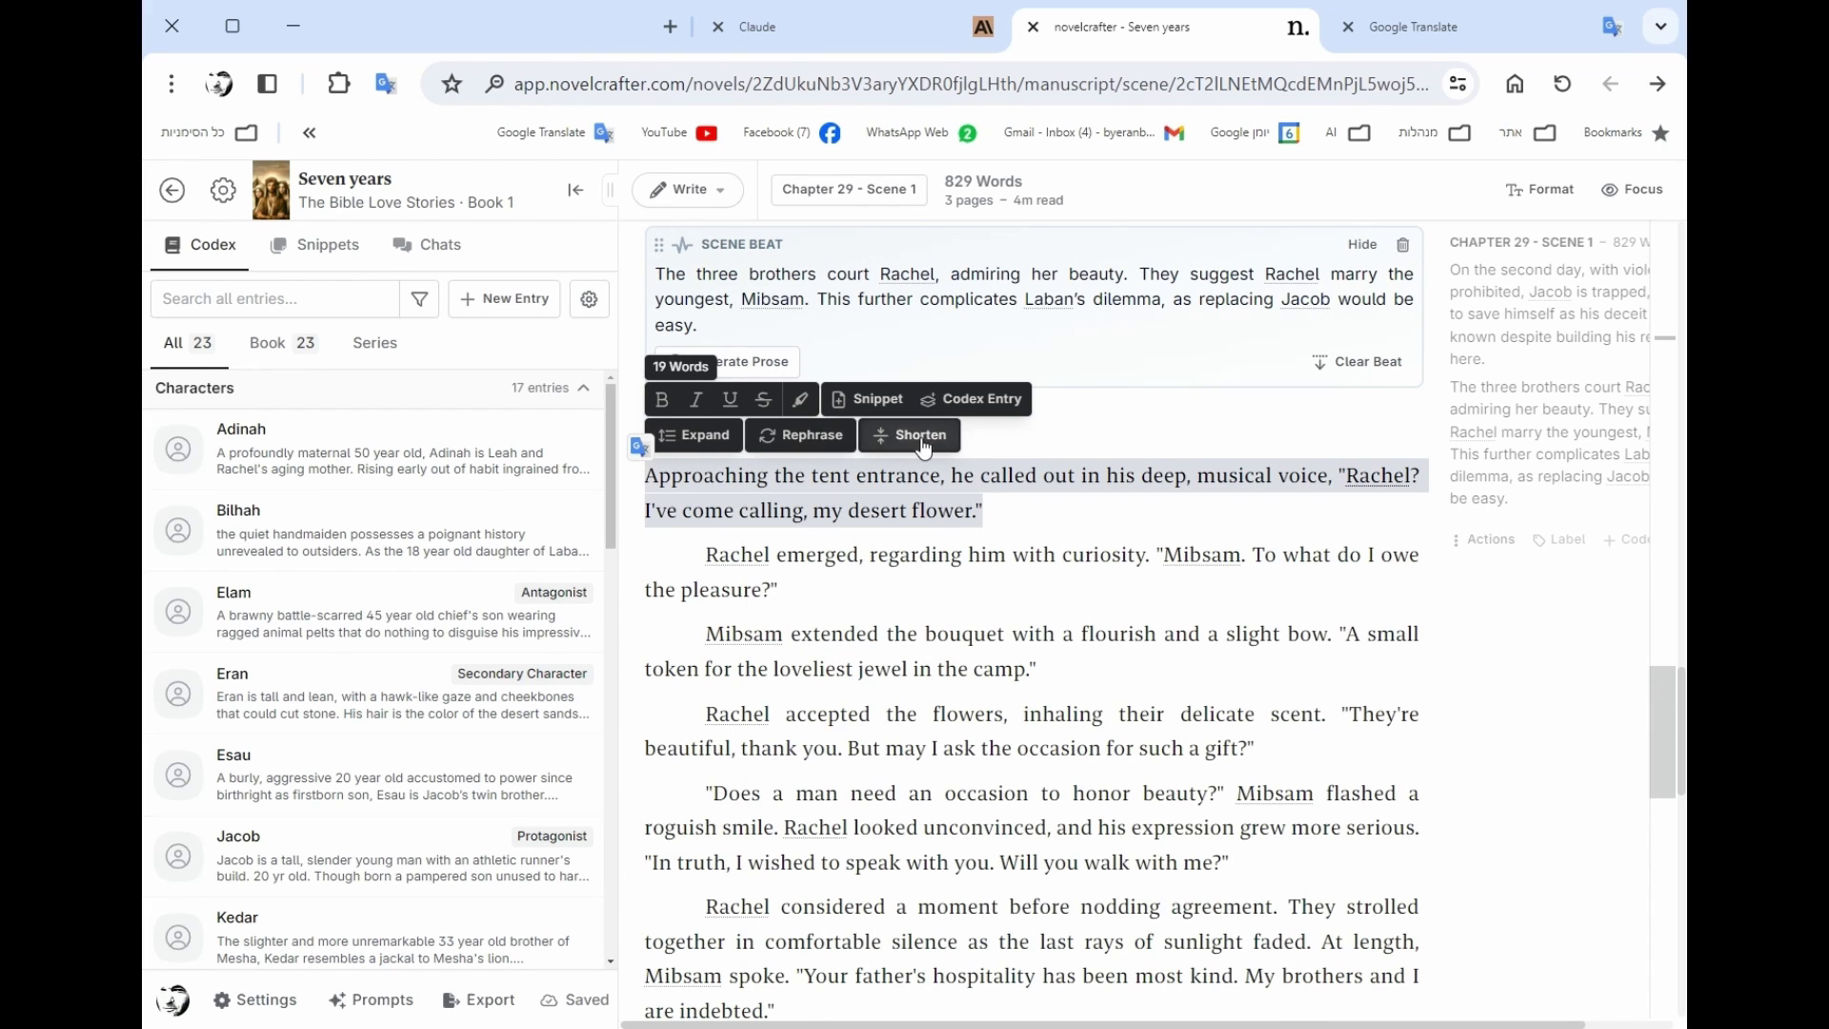
left_click(875, 407)
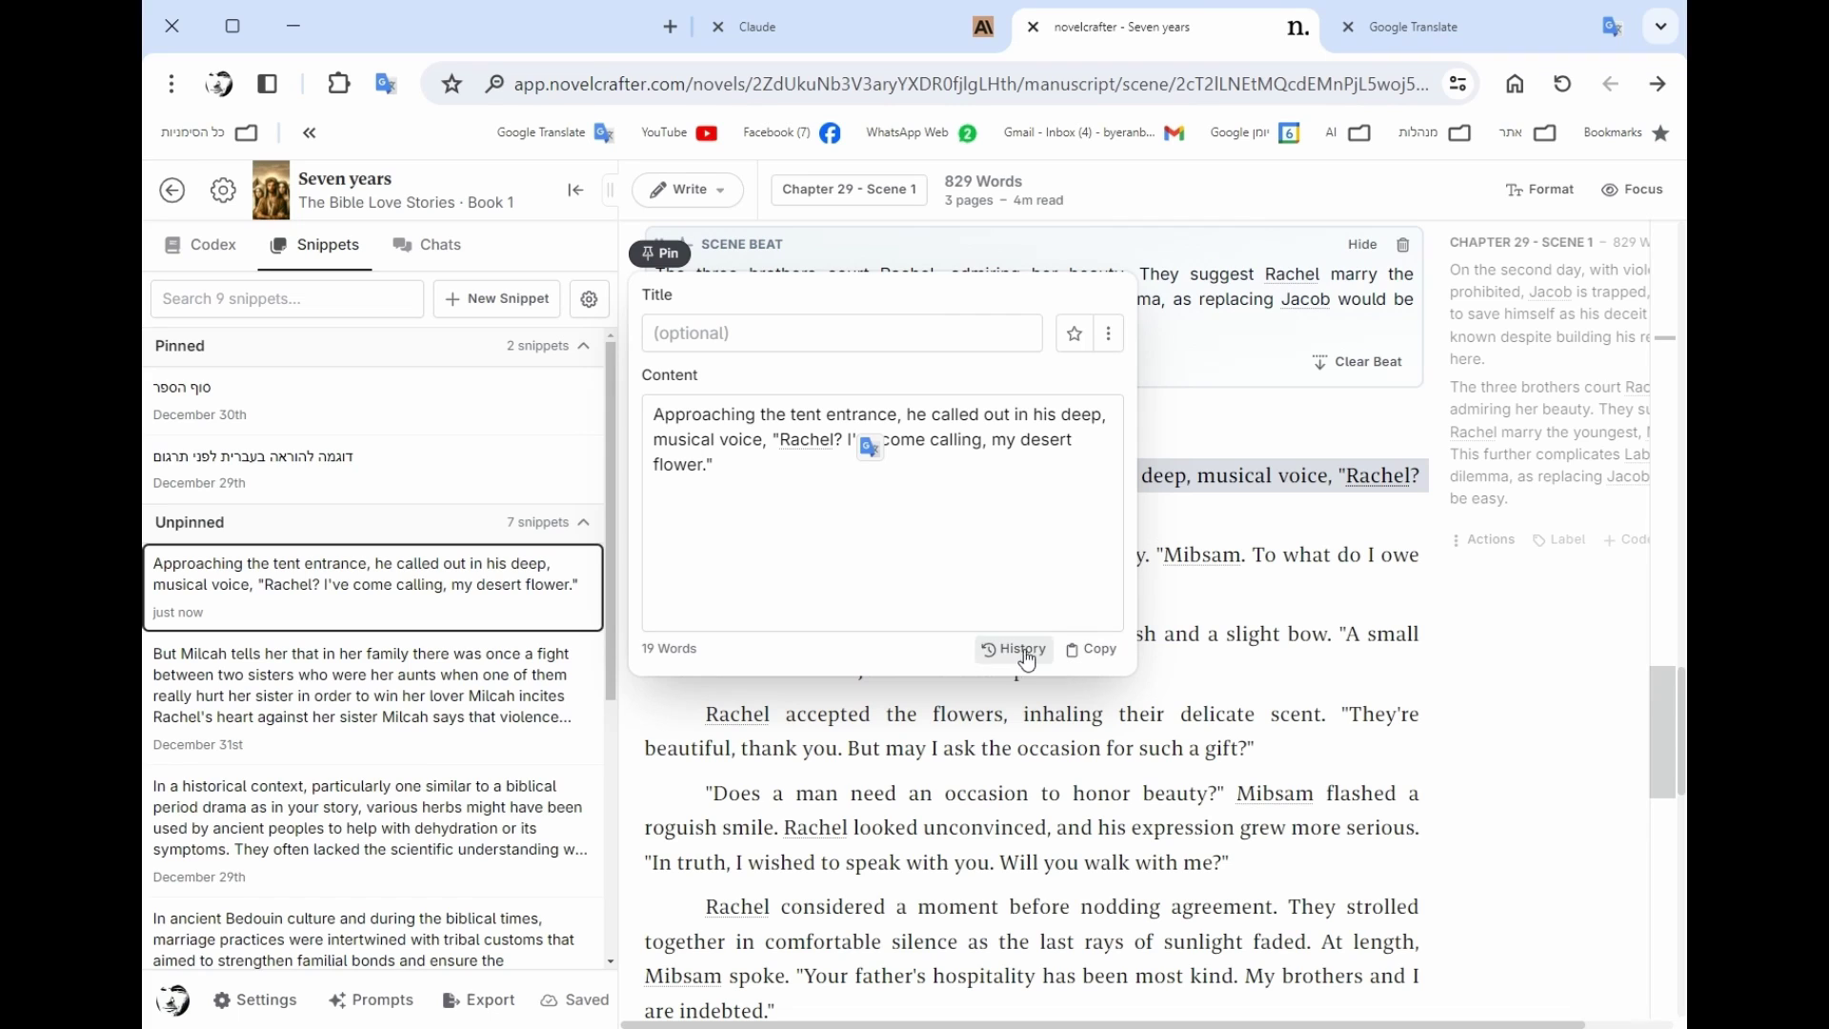
left_click(1249, 525)
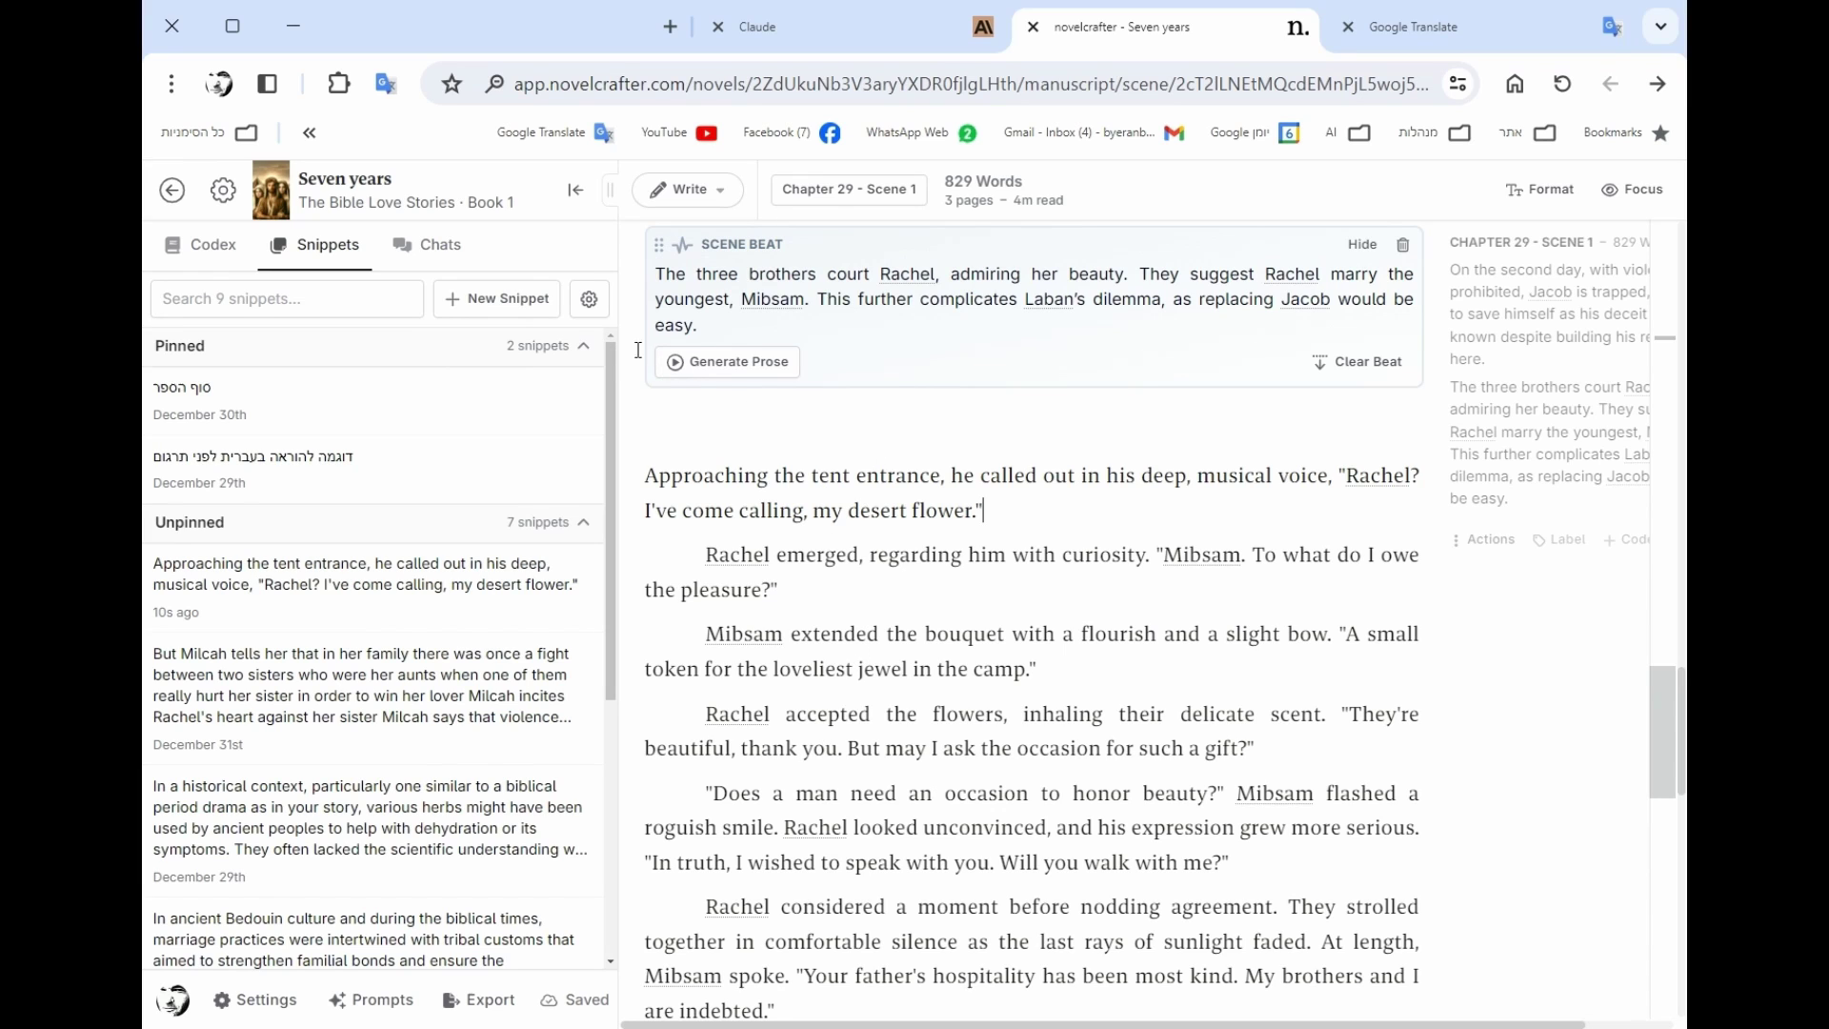
Generate another version of prose from the scene beat using the General Purpose prompt and the Gemini Pro model
left_click(729, 363)
mouse_move(784, 408)
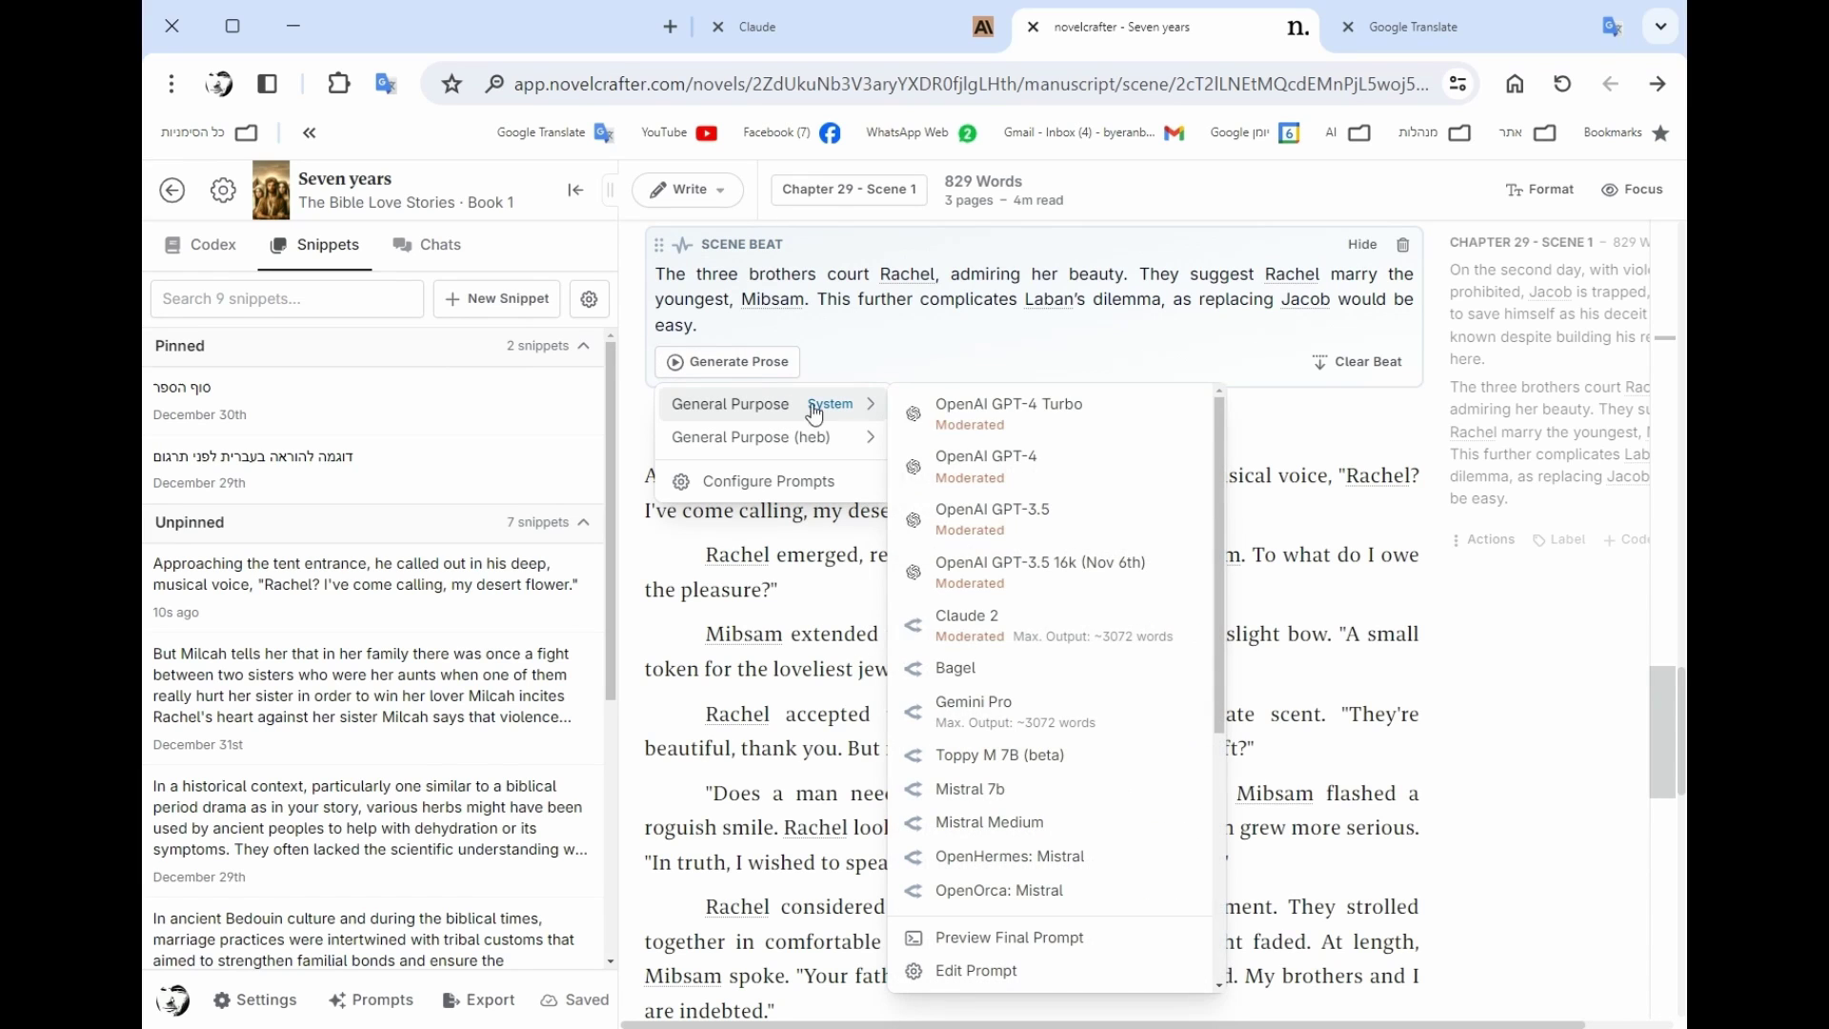
left_click(1012, 716)
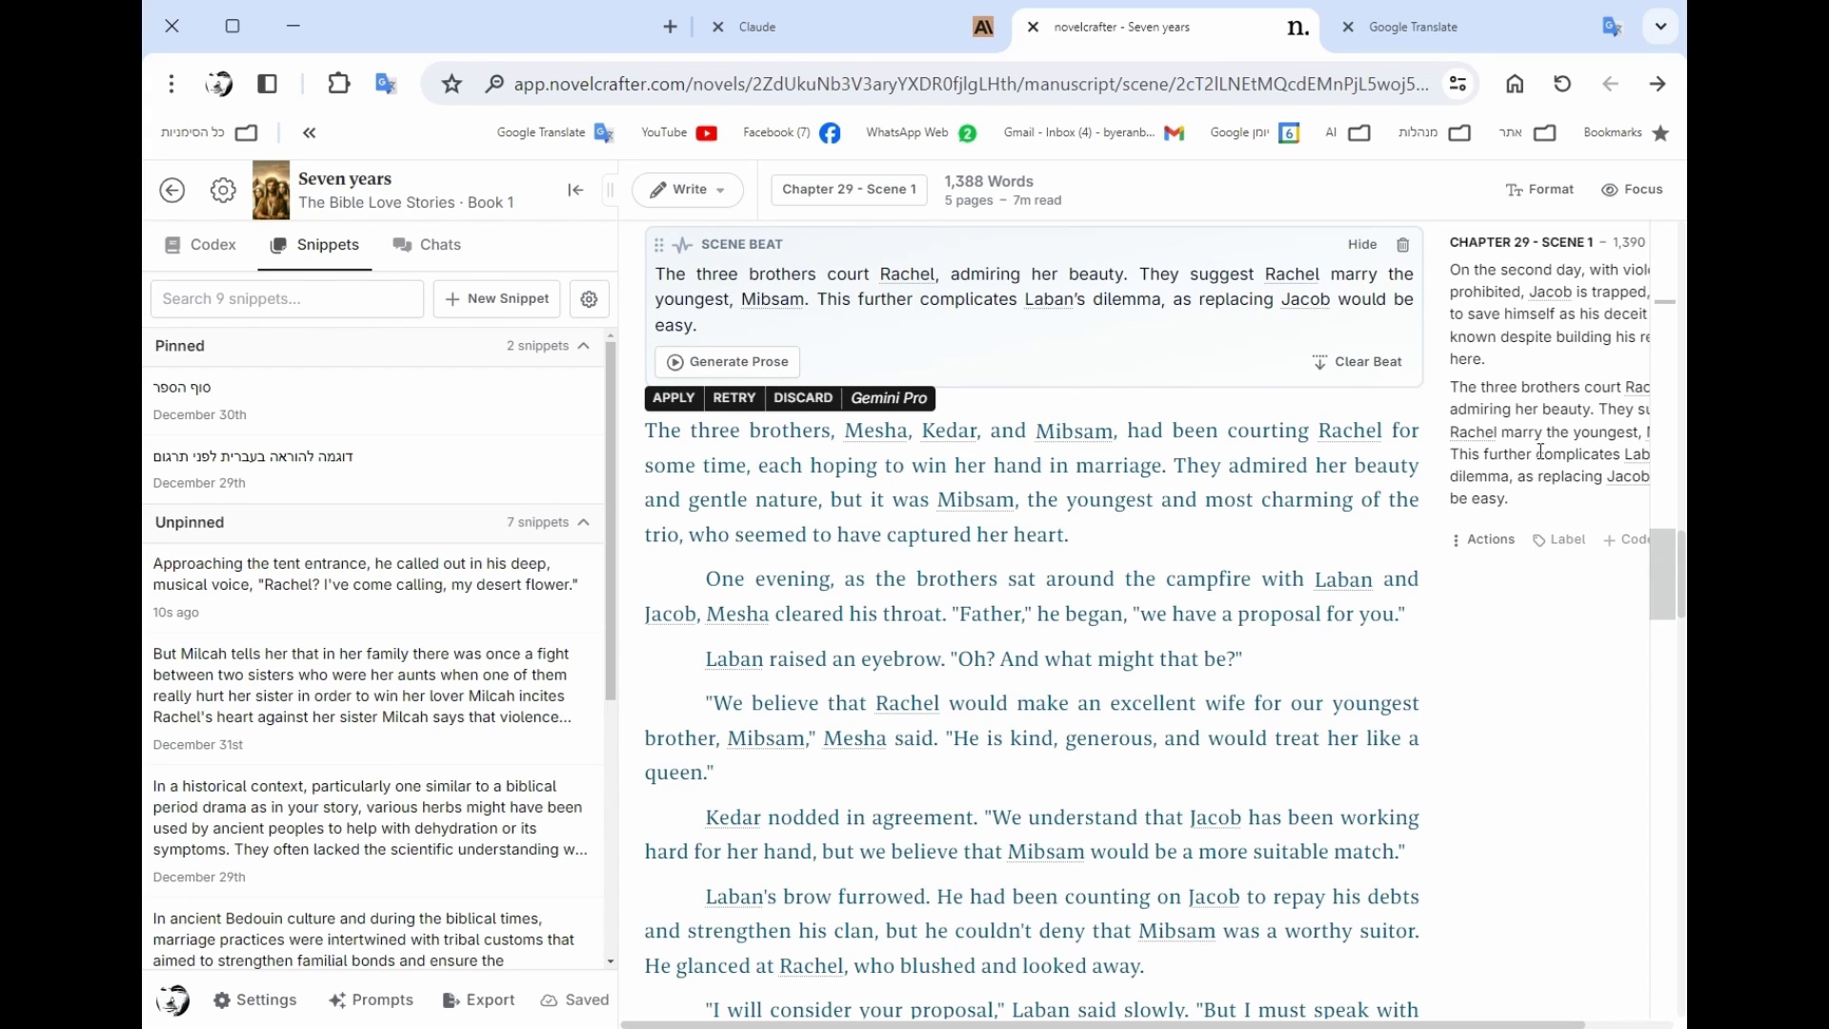
Look over the actions available for Chapter 29 - Scene 1 and read the Gemini Pro prose through to its end
left_click(1489, 547)
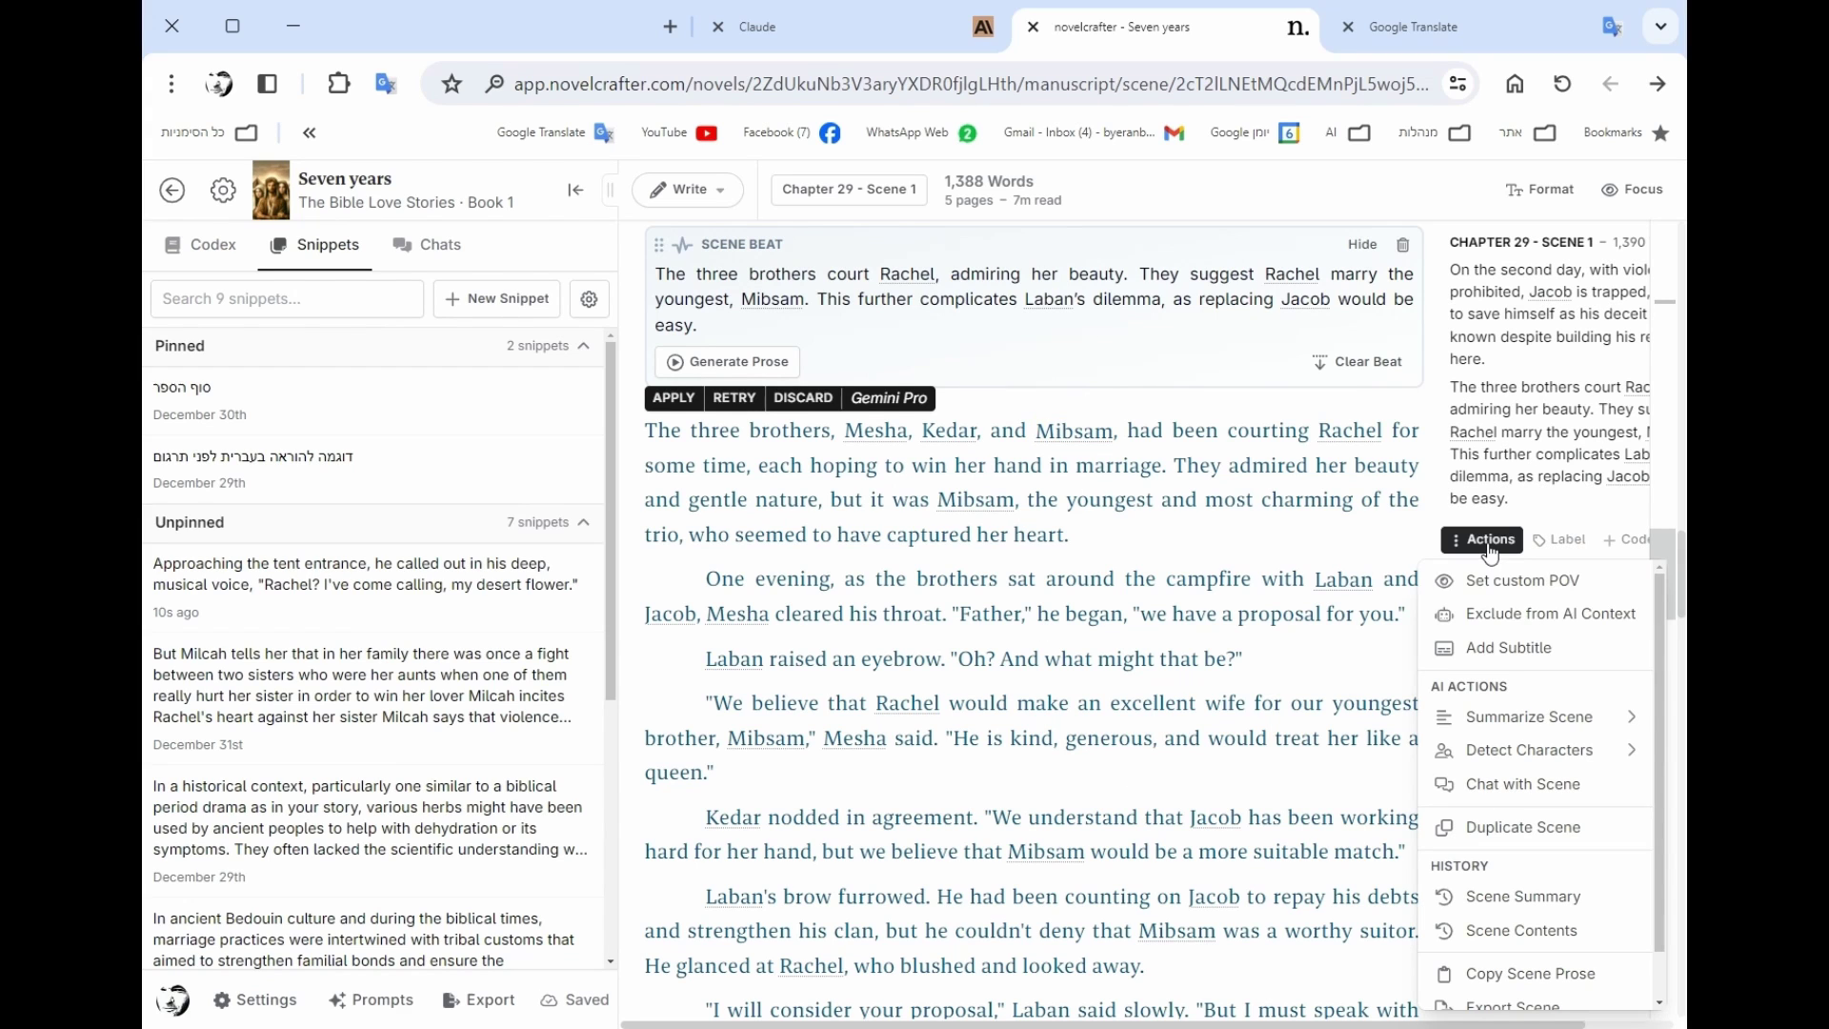
mouse_move(1521, 726)
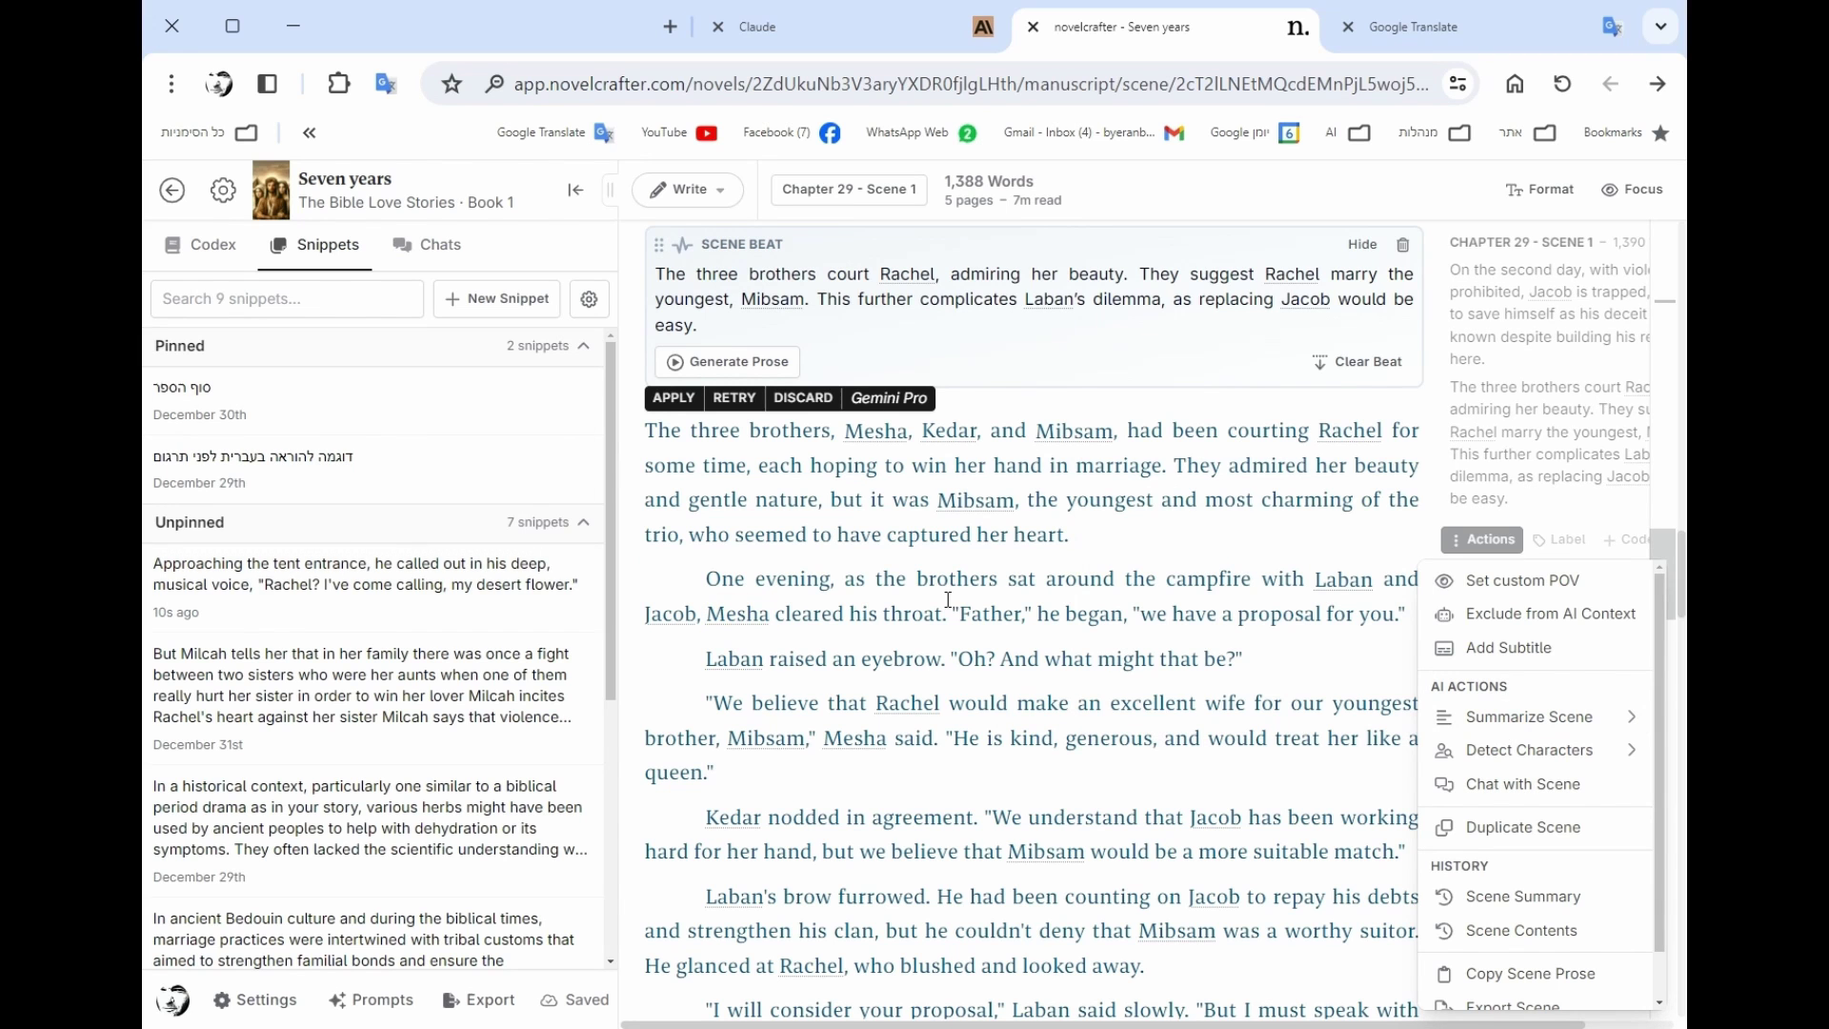
scroll(1170, 825, "down", 20)
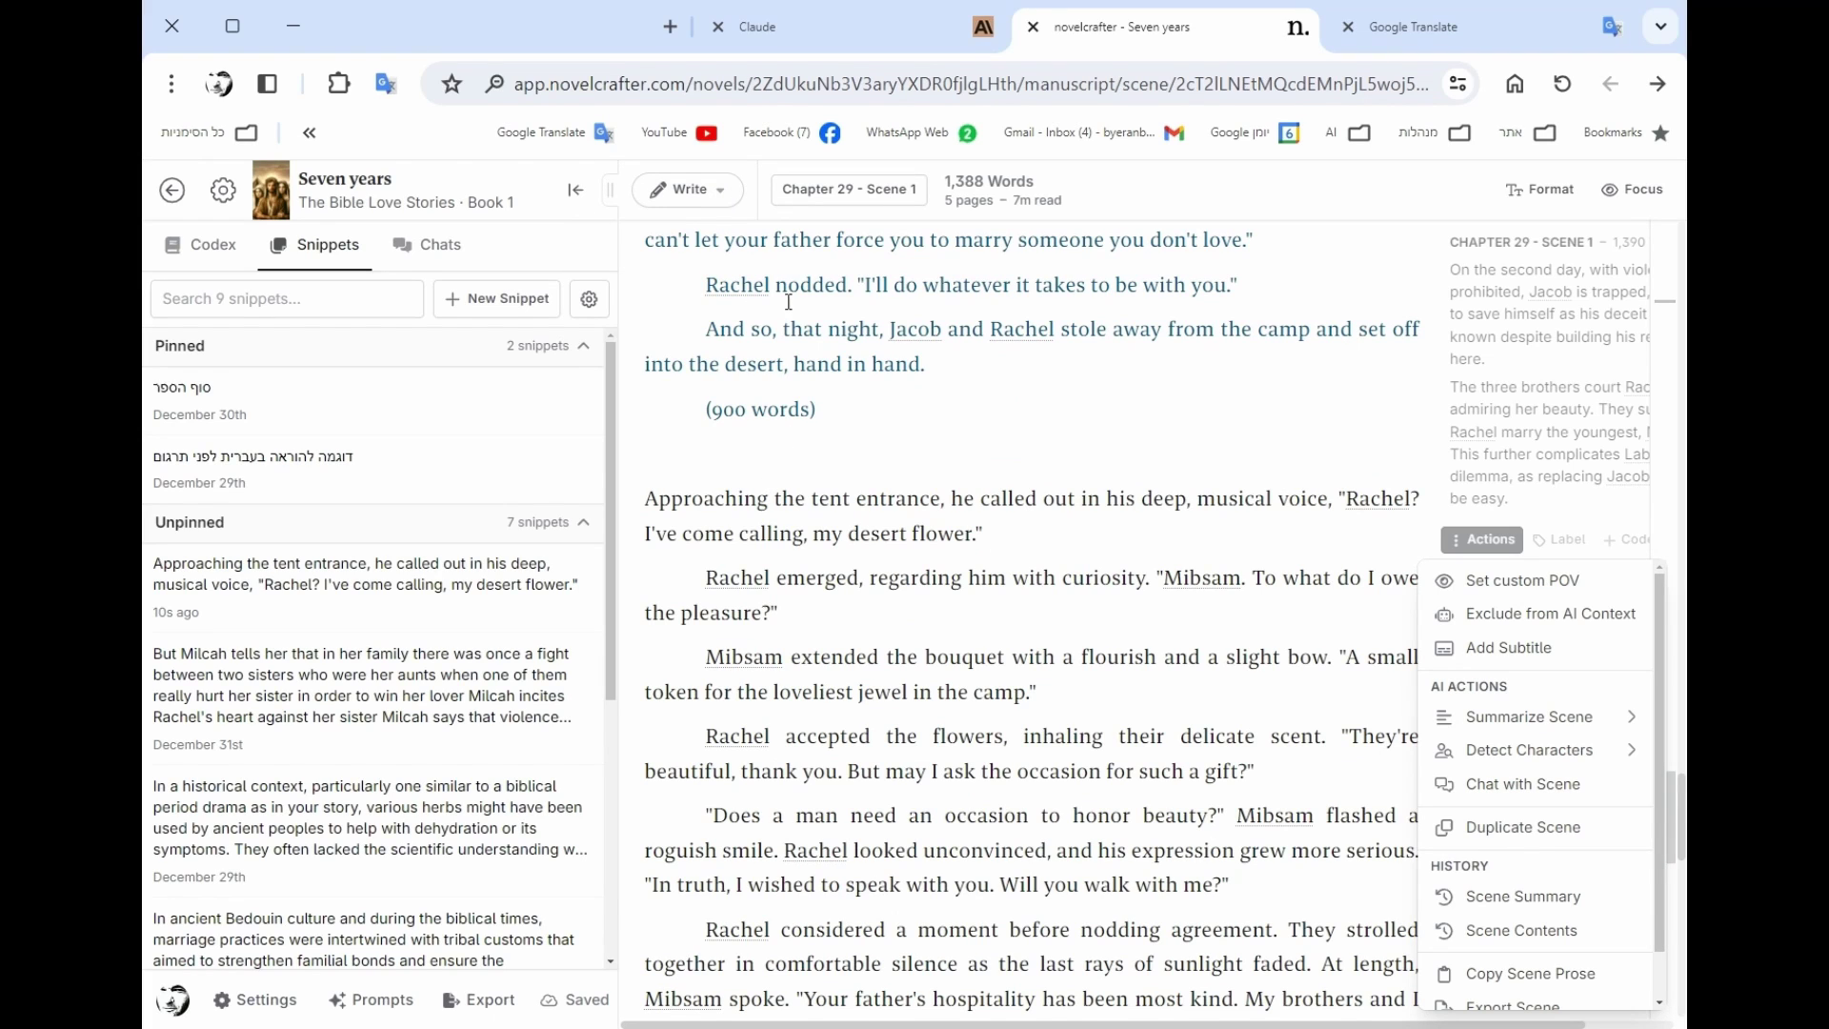
Review the novel's word-count and character-distribution charts, then switch to the Chat workspace and look through the previous threads
left_click(723, 202)
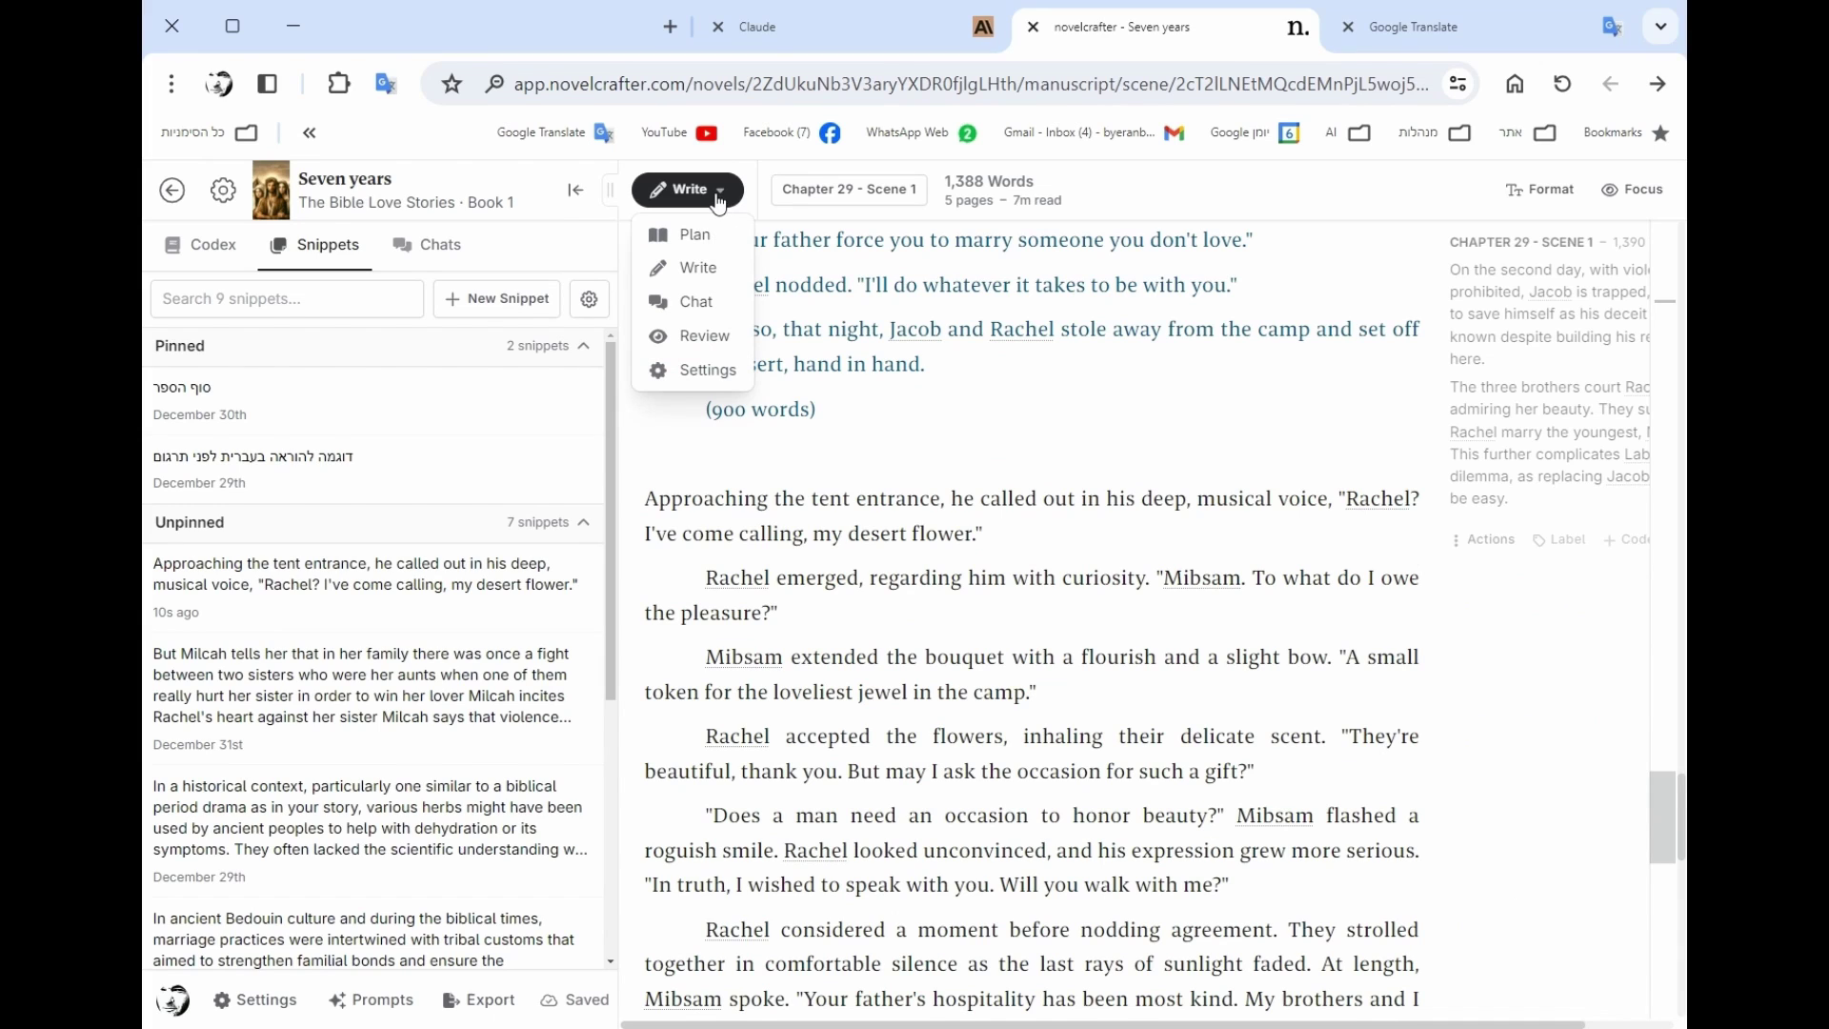
left_click(701, 339)
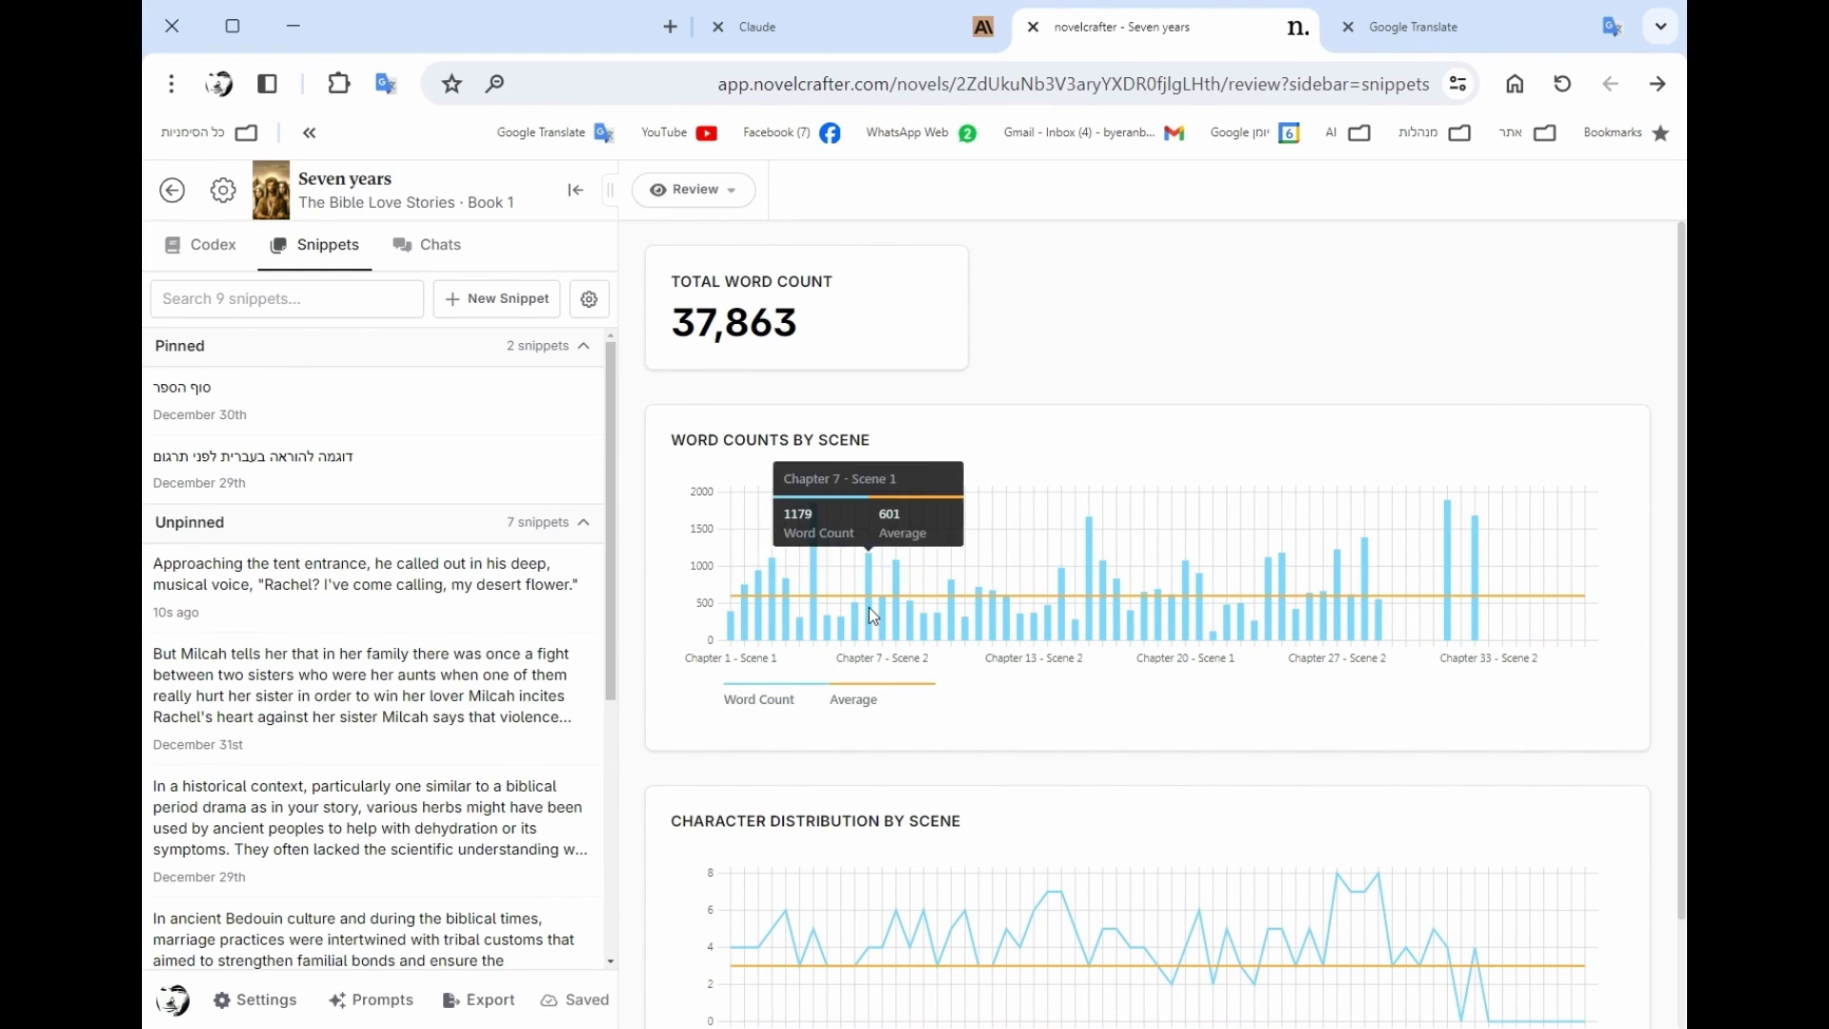
left_click(733, 196)
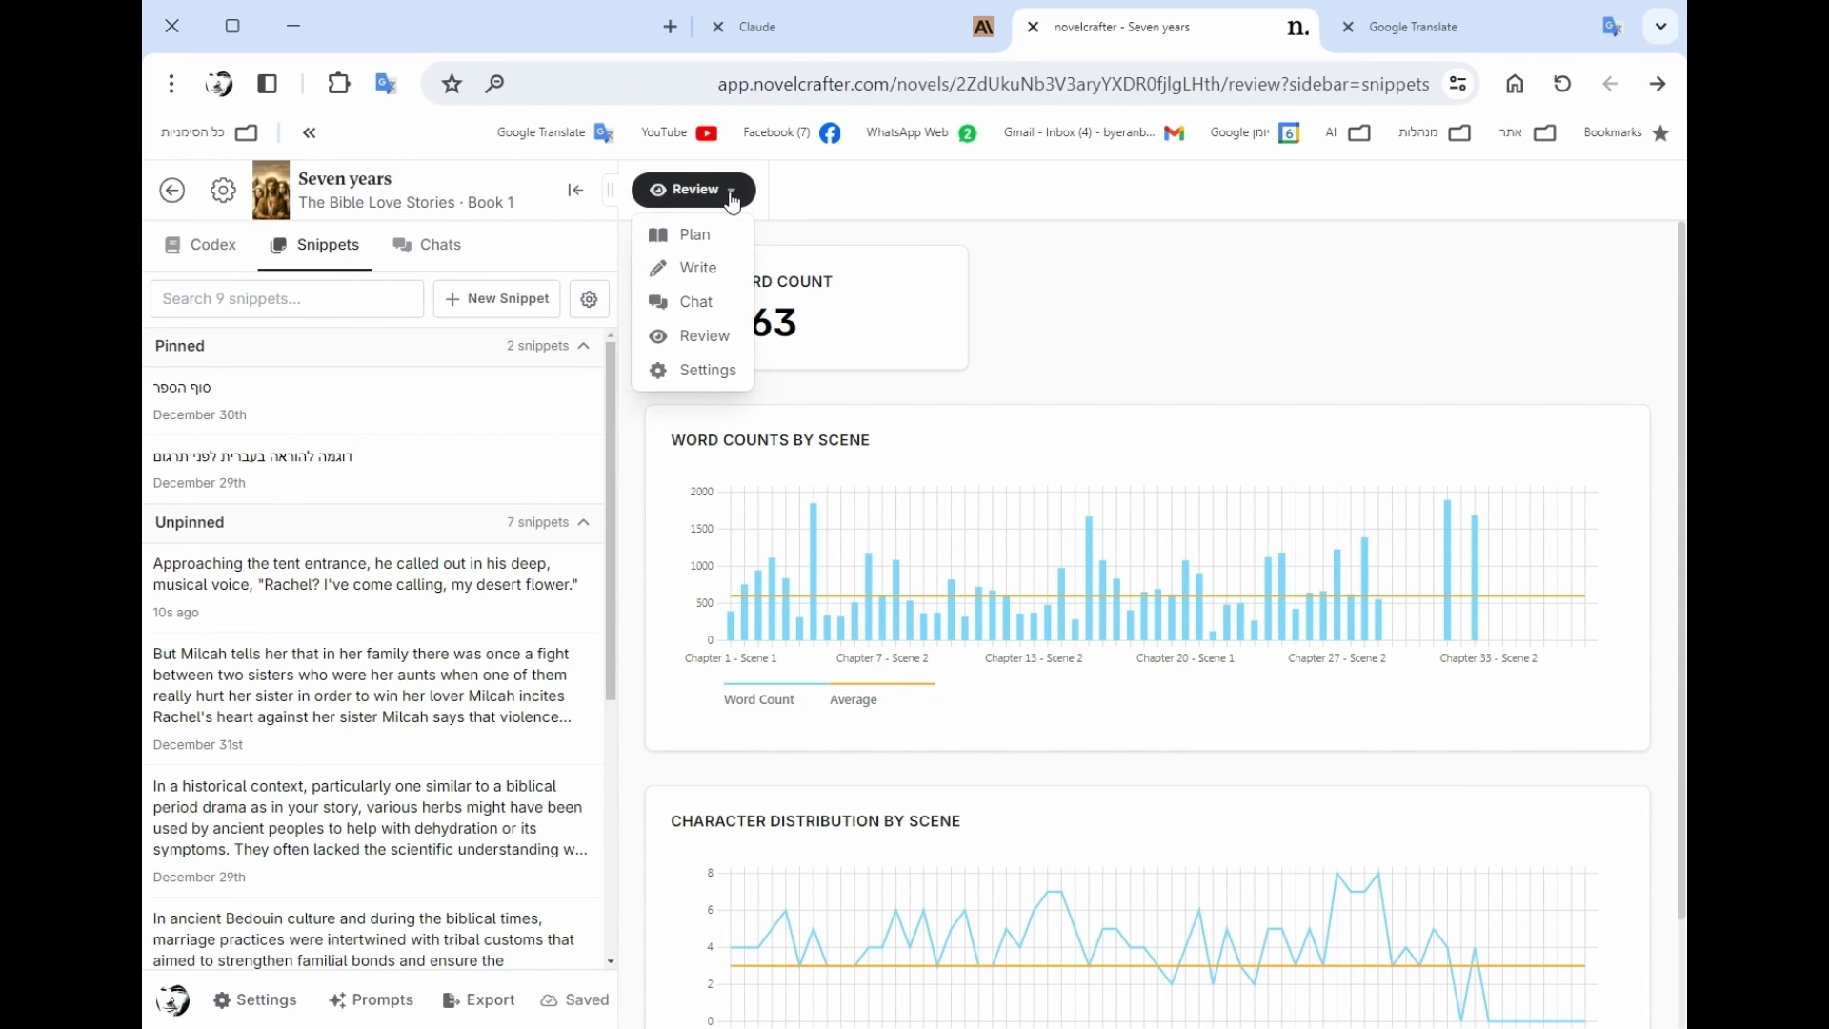
left_click(697, 303)
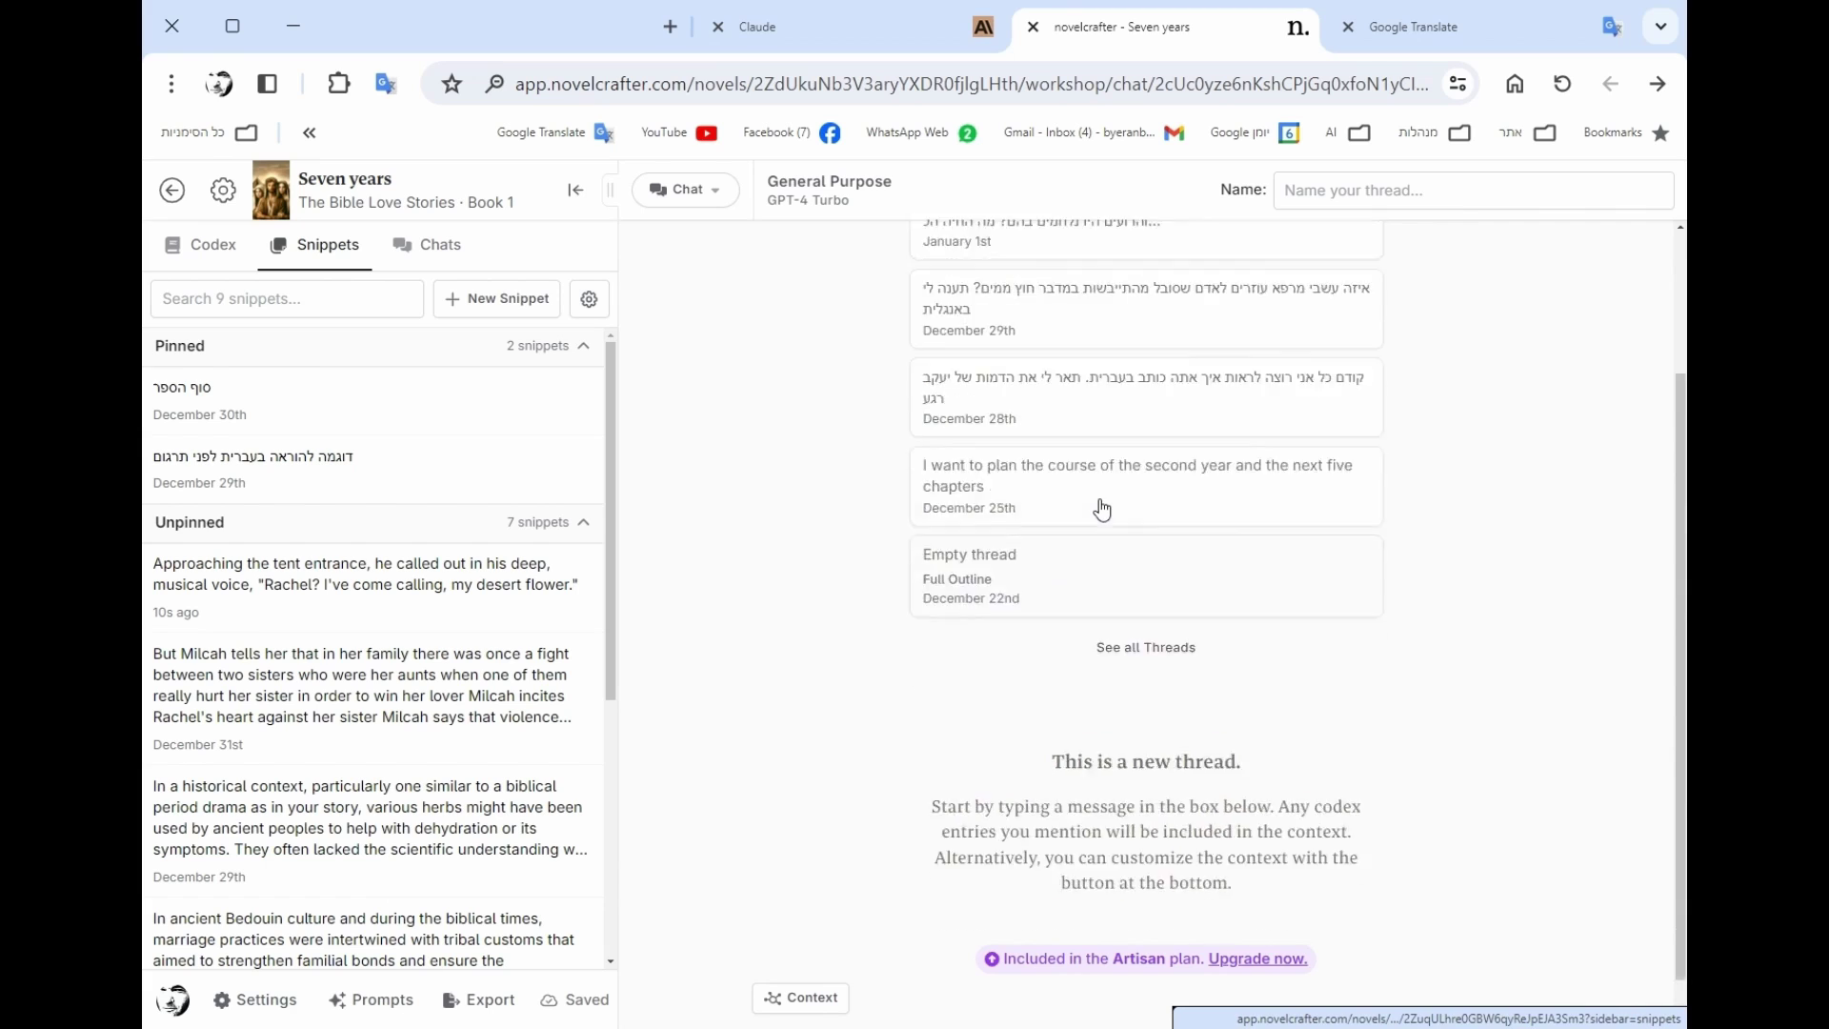
scroll(1143, 495, "up", 2)
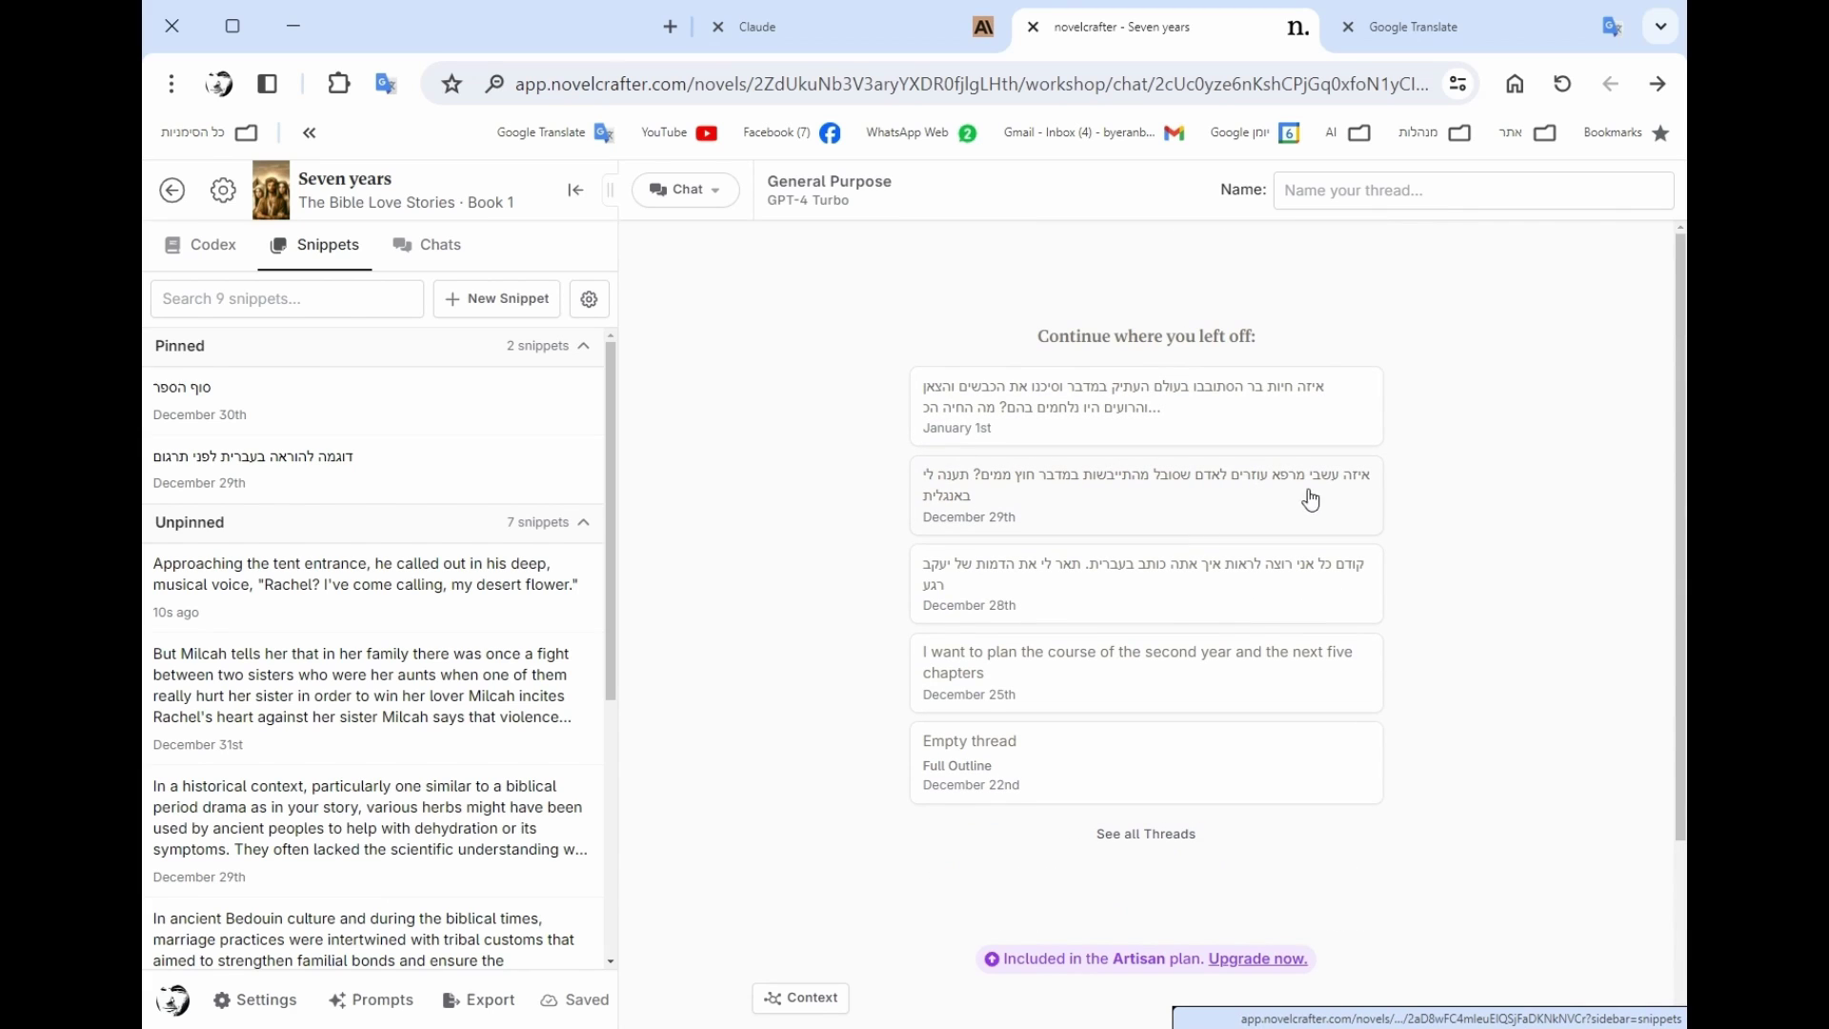